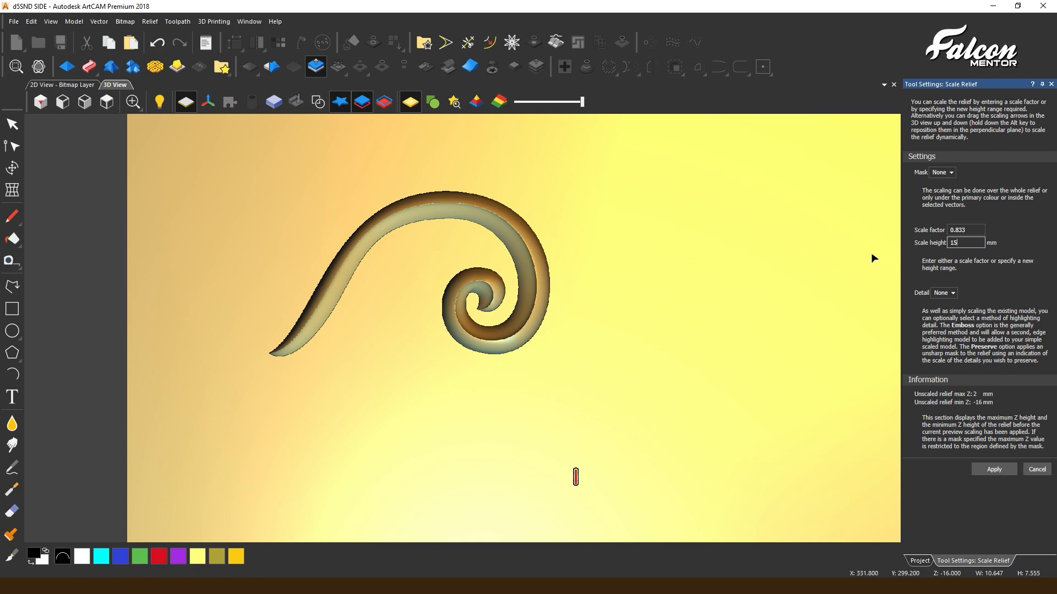
- Set up a Two Rail Sweep along the innermost leaf's two curves, using the small arch as the cross-section
scroll(536, 376, up, 1)
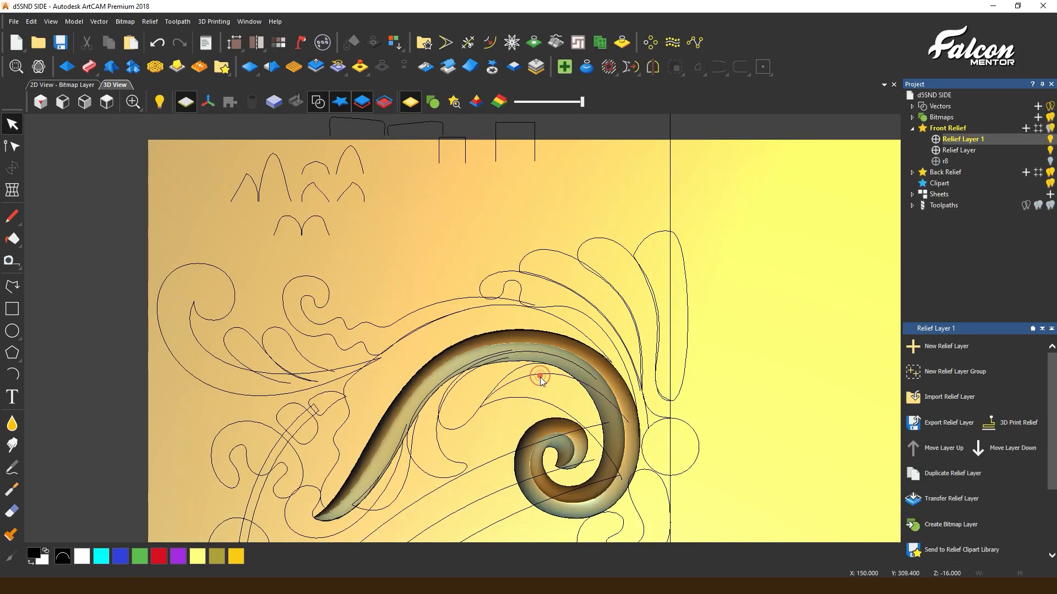
shift+double_click(537, 376)
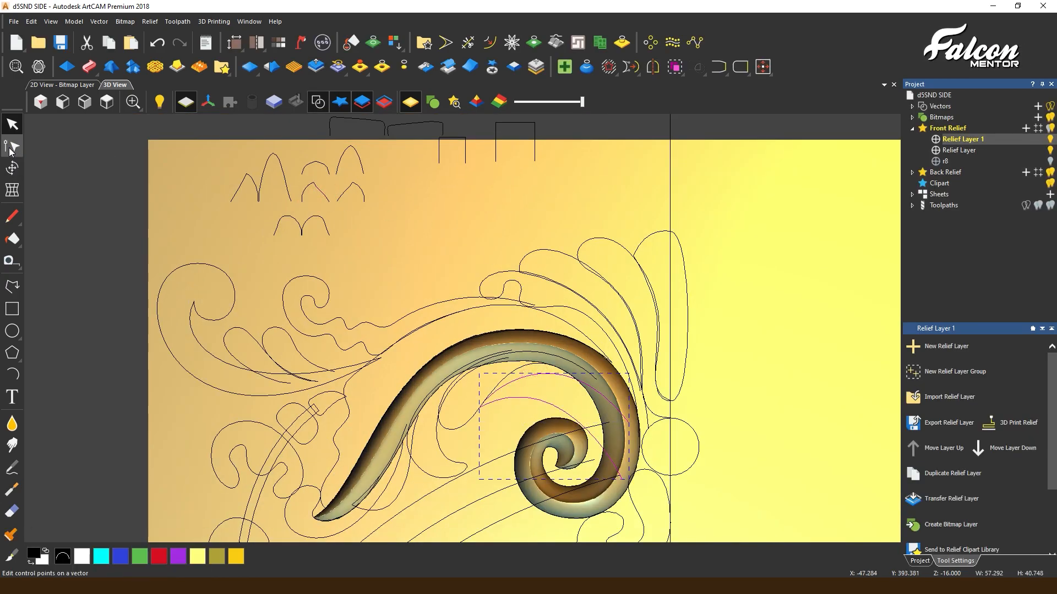
click(10, 149)
click(91, 67)
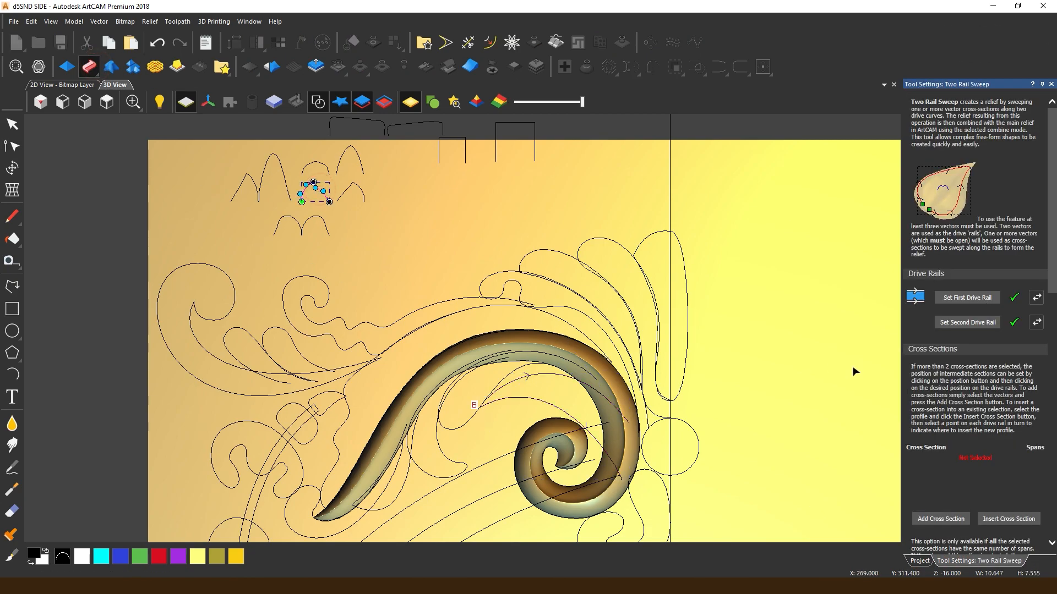
double_click(518, 383)
shift+click(968, 298)
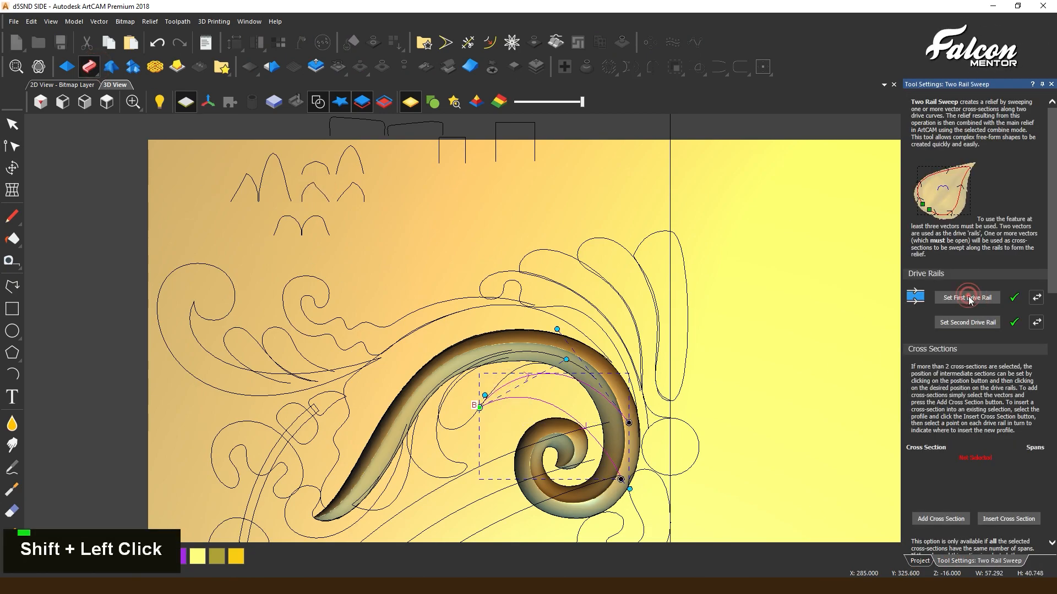
scroll(950, 312, down, 3)
click(950, 311)
- Extend the end of the innermost leaf's lower rail into the large scroll and adjust its control handle
scroll(611, 449, up, 2)
scroll(611, 449, down, 1)
drag(611, 449, 593, 462)
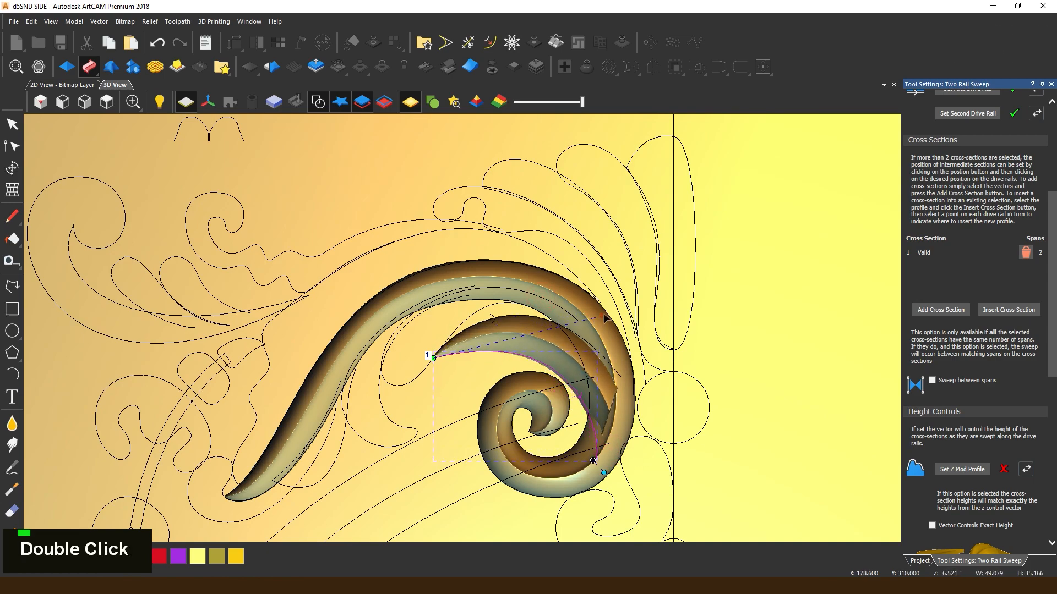
drag(604, 320, 616, 306)
drag(594, 466, 581, 474)
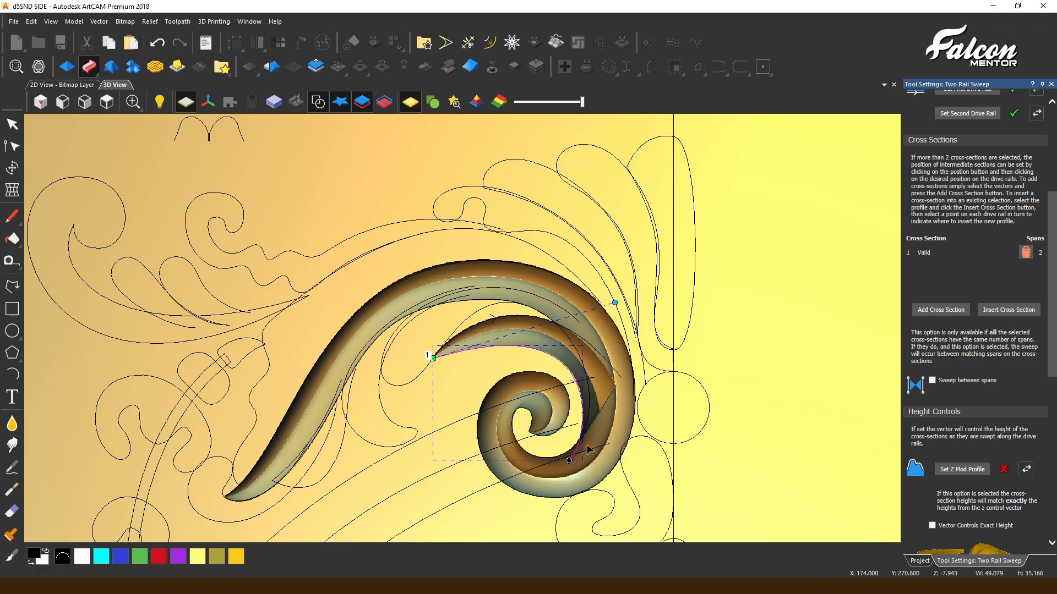
- Reshape the upper and lower rails so the innermost leaf's wide end crosses the large scroll's outer band
double_click(623, 379)
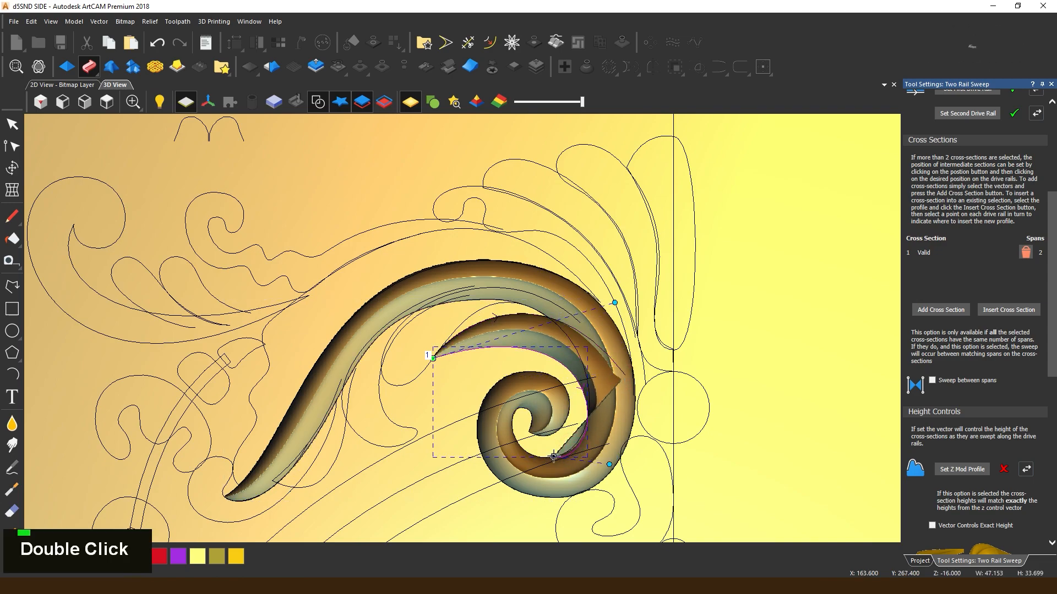
scroll(567, 490, up, 1)
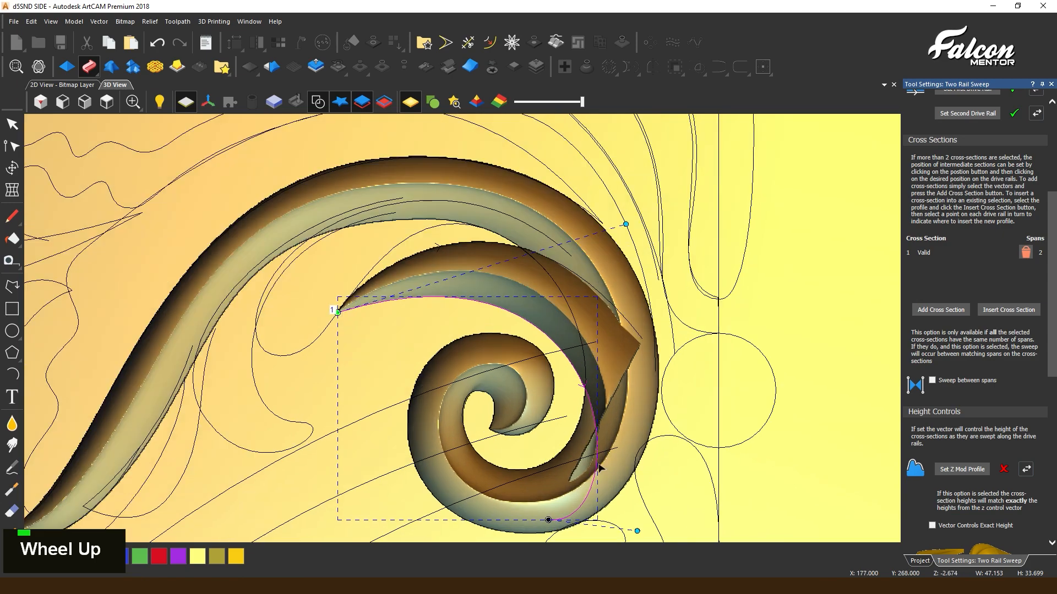
scroll(585, 343, down, 1)
drag(506, 226, 489, 209)
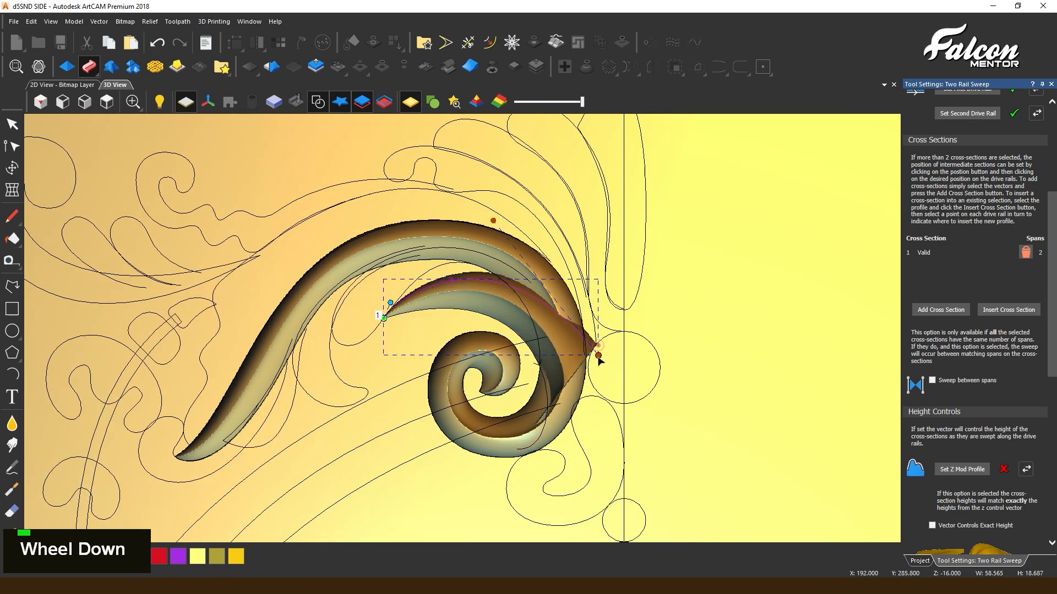
scroll(553, 431, up, 1)
drag(507, 454, 489, 456)
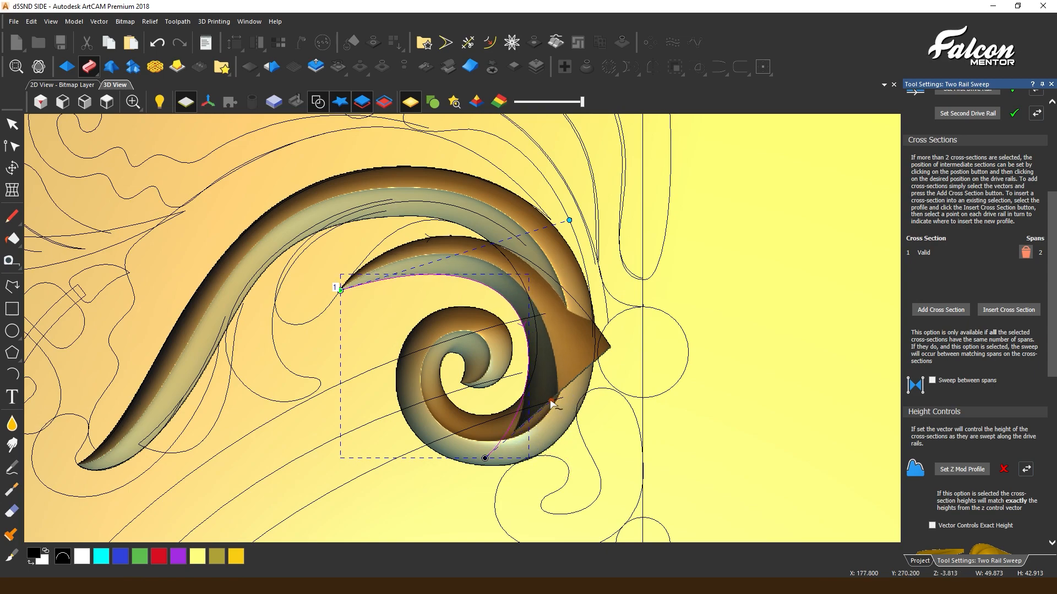
drag(569, 220, 549, 240)
drag(489, 148, 494, 142)
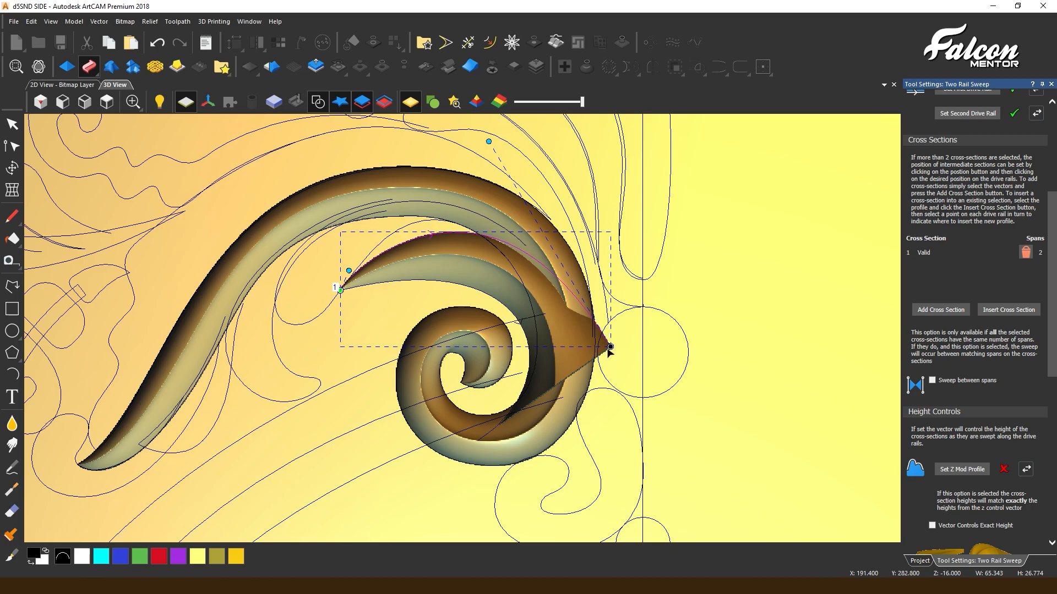
- Enable Scale Final Height at 10 for the sweep and refine the lower rail's end
scroll(973, 351, down, 3)
click(934, 336)
double_click(1007, 336)
text(10)
drag(505, 424, 487, 451)
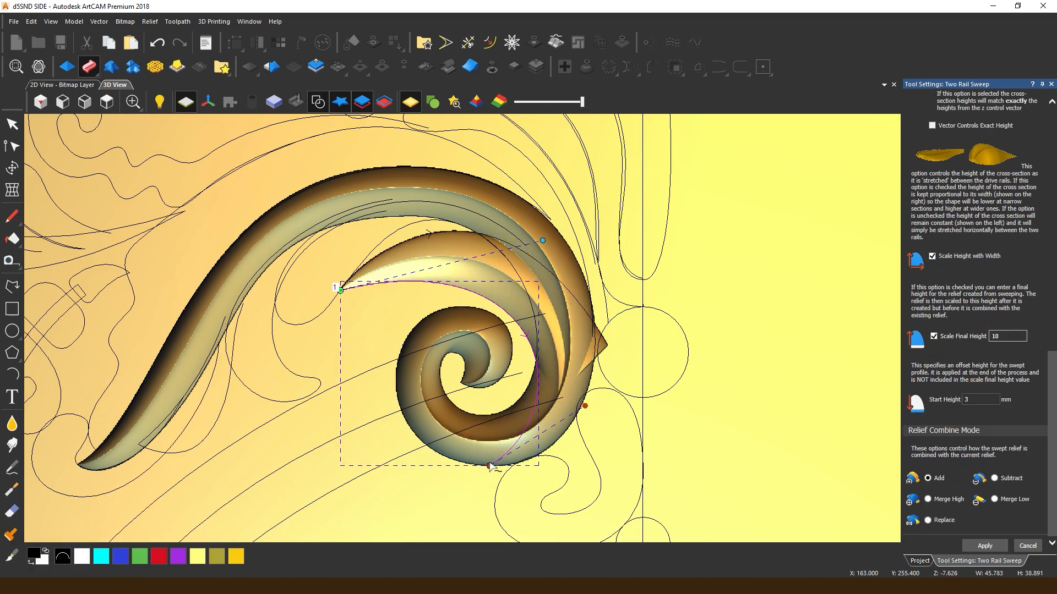
- Set the sweep's final height to 10.8, nudge the upper rail's end node, and apply the sweep
middle_drag(499, 458, 602, 243)
double_click(1007, 337)
text(11)
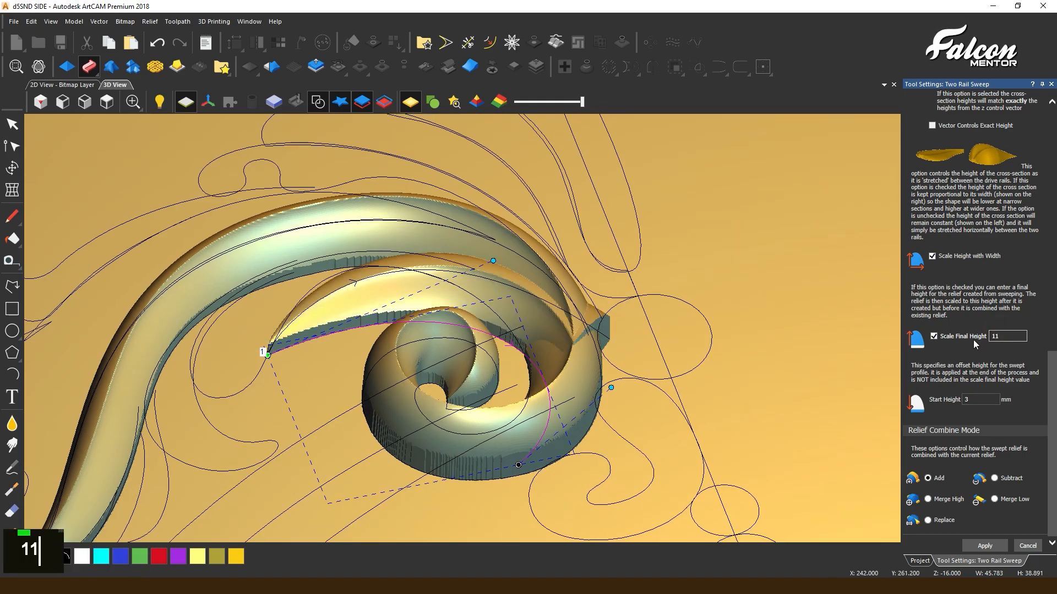
text(10.5)
middle_drag(605, 341, 550, 385)
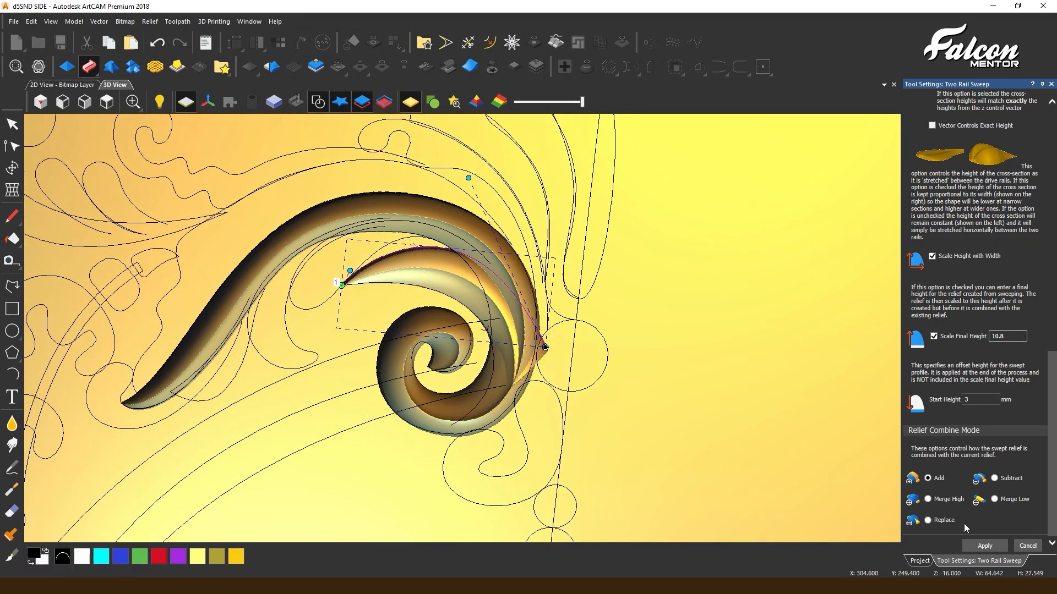
drag(545, 347, 546, 349)
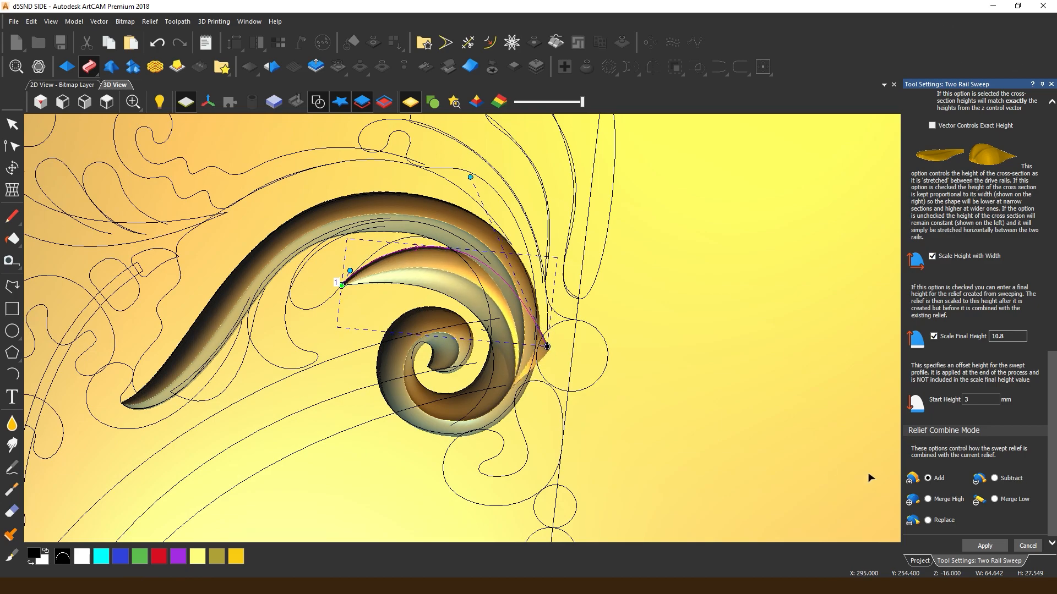
click(985, 546)
- Mirror Relief Layer left over right and make Relief Layer 1 active
scroll(451, 268, up, 3)
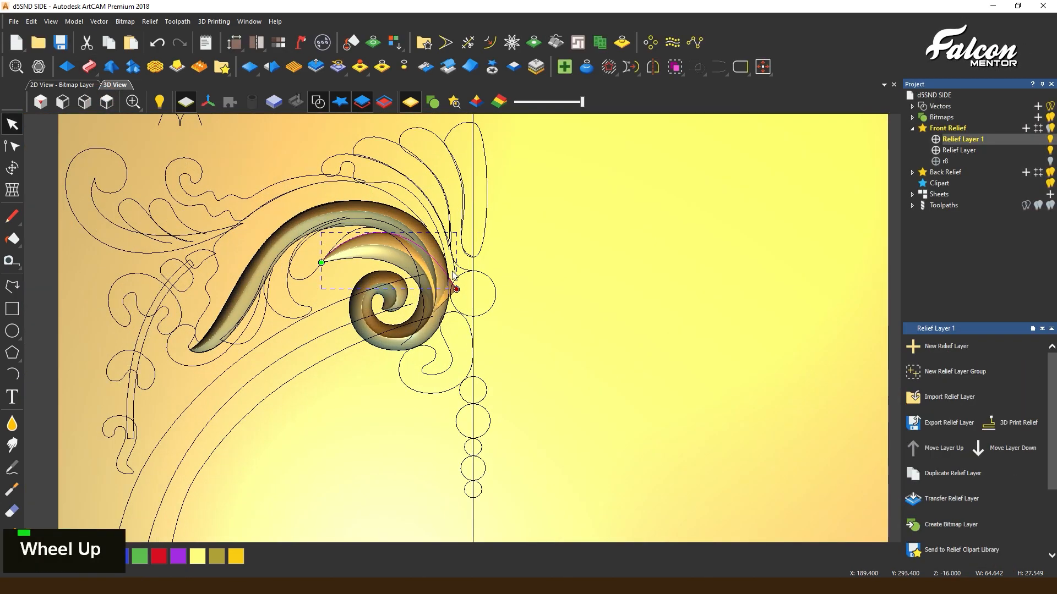
scroll(451, 268, up, 3)
click(426, 67)
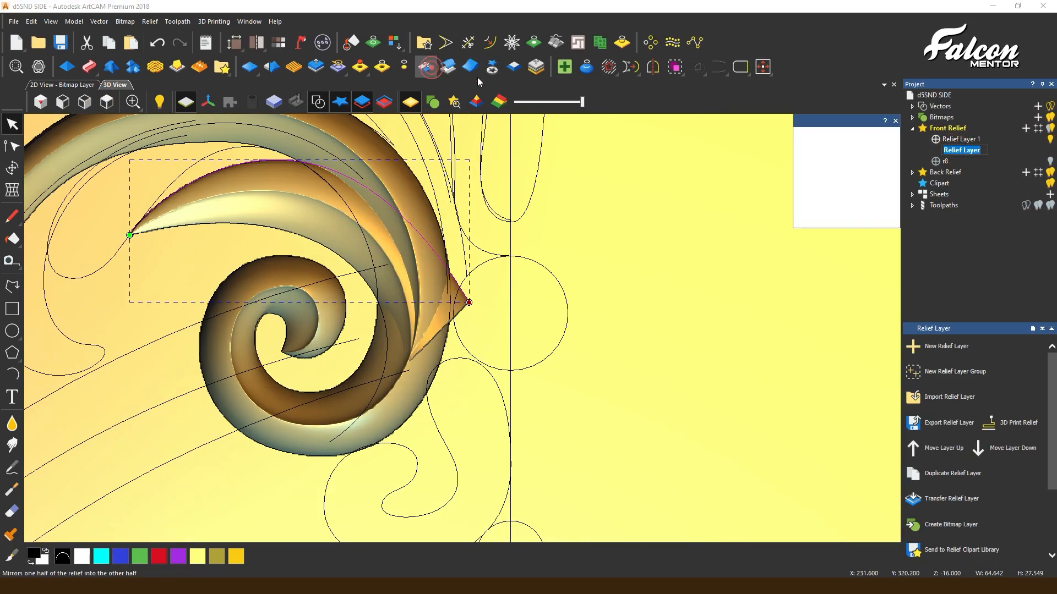
click(839, 191)
click(955, 141)
- Erase the innermost leaf's excess tip using the Eraser's Erase to Base Plane mode, and mirror Relief Layer 1 left over right
alt+scroll(414, 292, up, 3)
alt+scroll(94, 272, down, 3)
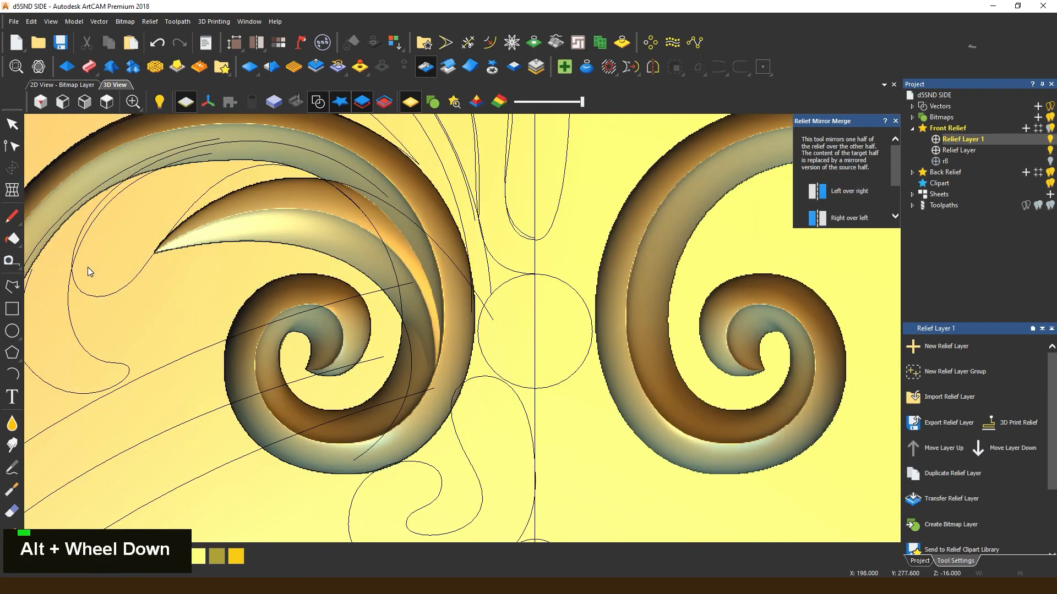
key(ctrl+z)
key(ctrl+z)
key(ctrl+z)
click(963, 447)
click(991, 472)
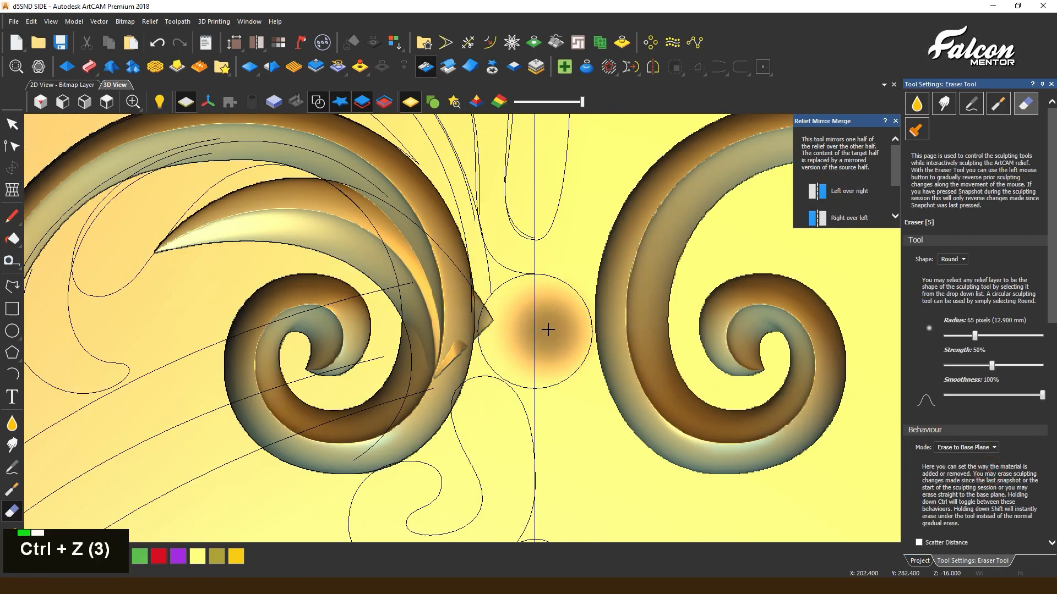
alt+scroll(441, 321, up, 4)
click(838, 191)
- Set up a Two Rail Sweep for the middle leaf with the small arch cross-section and second rail reversed, and select Relief Layer 3
alt+scroll(495, 308, down, 5)
shift+double_click(462, 426)
click(12, 146)
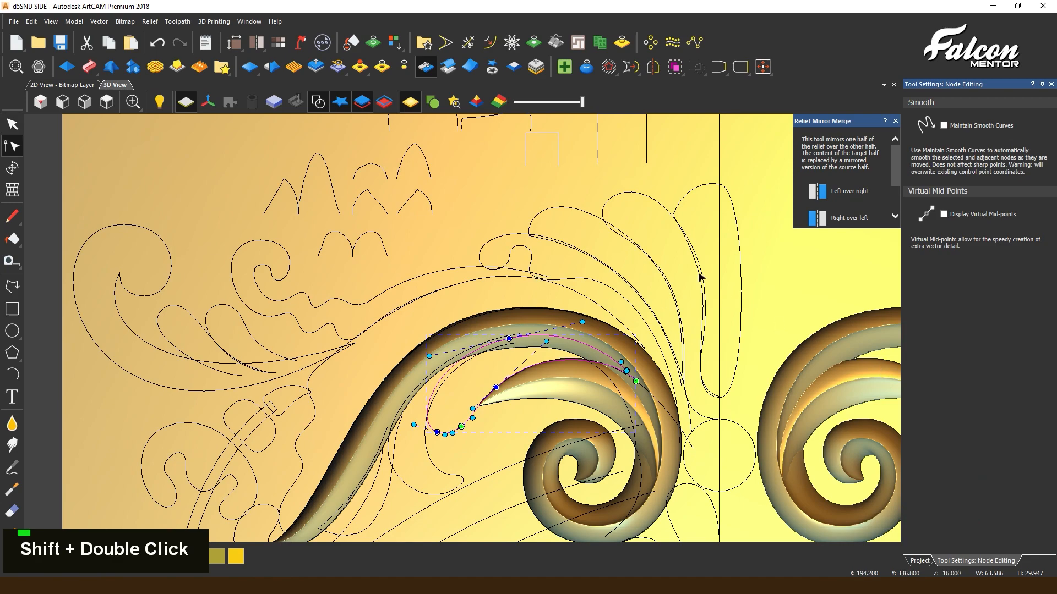
click(89, 66)
click(952, 519)
click(1037, 322)
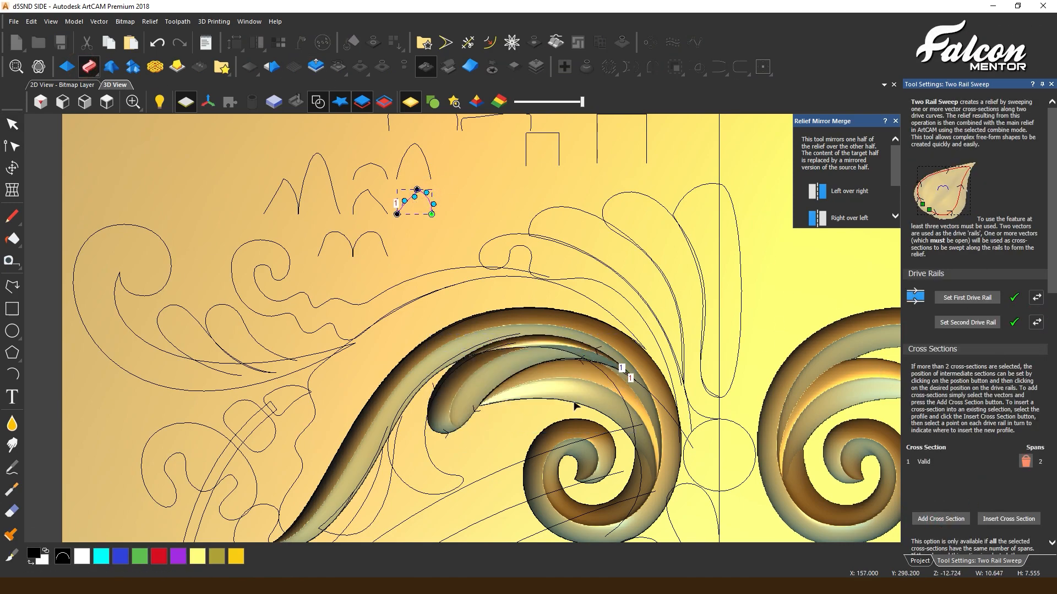
click(919, 561)
double_click(962, 139)
- Reshape the middle leaf's outer rail by moving its end and upper nodes onto the large scroll's stem
middle_drag(369, 183, 532, 271)
click(41, 102)
scroll(331, 170, down, 3)
scroll(452, 253, up, 3)
scroll(452, 255, up, 2)
double_click(312, 100)
drag(530, 293, 542, 272)
drag(344, 241, 355, 221)
drag(542, 269, 479, 241)
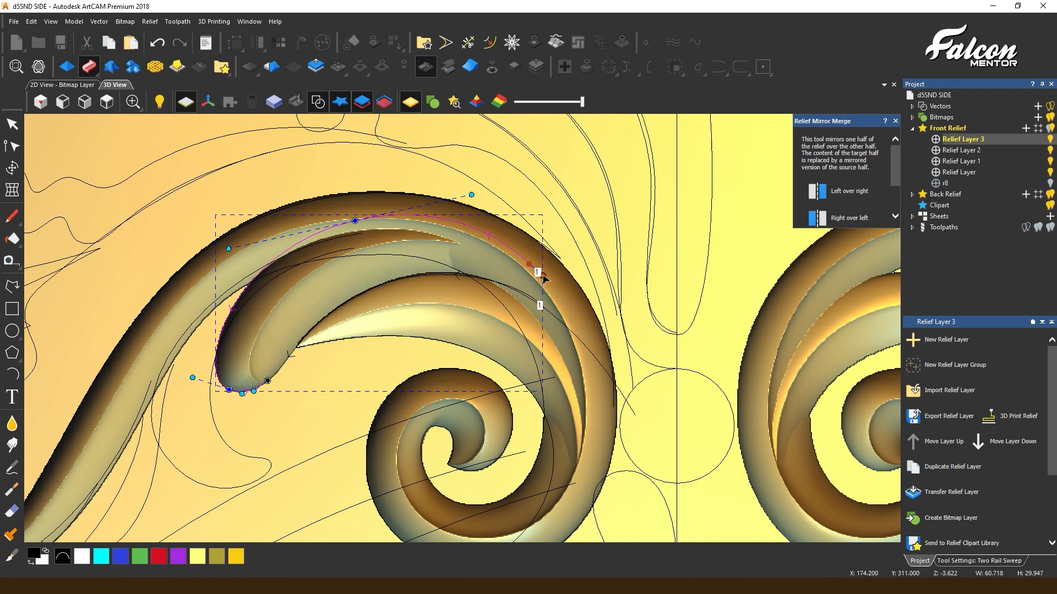
mouse_move(355, 221)
mouse_down()
mouse_move(362, 203)
mouse_move(337, 219)
mouse_move(343, 210)
mouse_up()
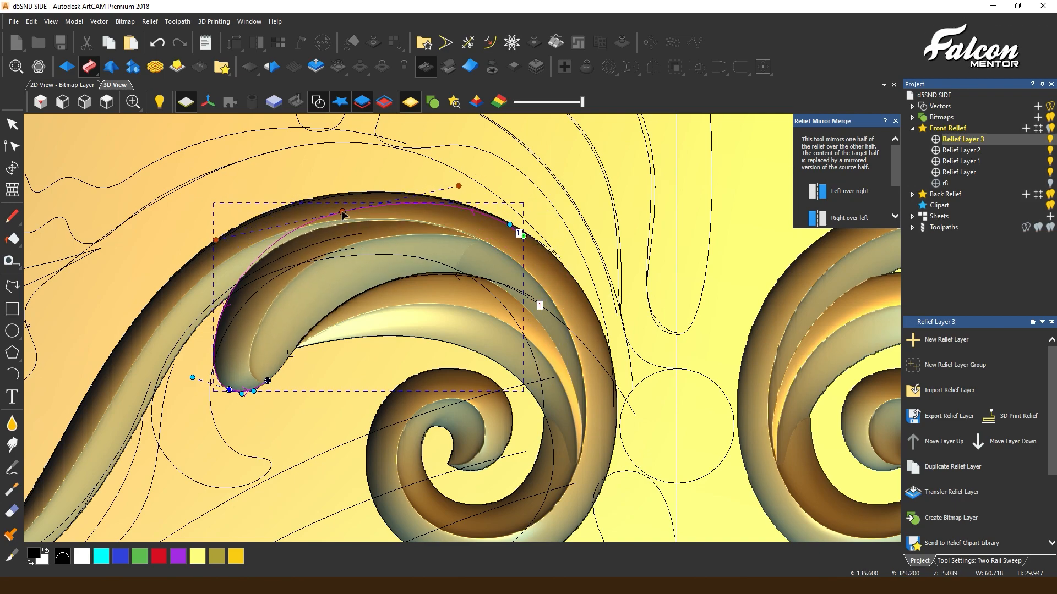
- Examine where the middle leaf's sweep meets the large scroll, from several angles with vectors shown and hidden
scroll(400, 223, up, 4)
middle_drag(452, 269, 437, 336)
scroll(439, 340, down, 3)
scroll(488, 320, up, 2)
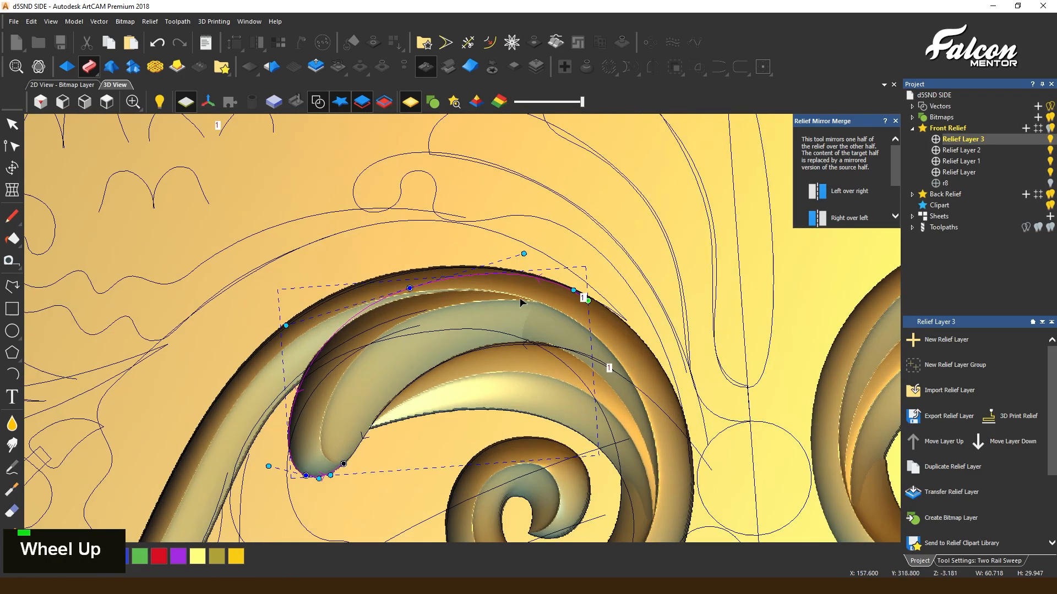
scroll(404, 295, up, 2)
click(407, 296)
middle_drag(639, 299, 551, 189)
click(317, 102)
middle_drag(518, 286, 385, 430)
click(107, 101)
click(333, 106)
scroll(366, 274, up, 4)
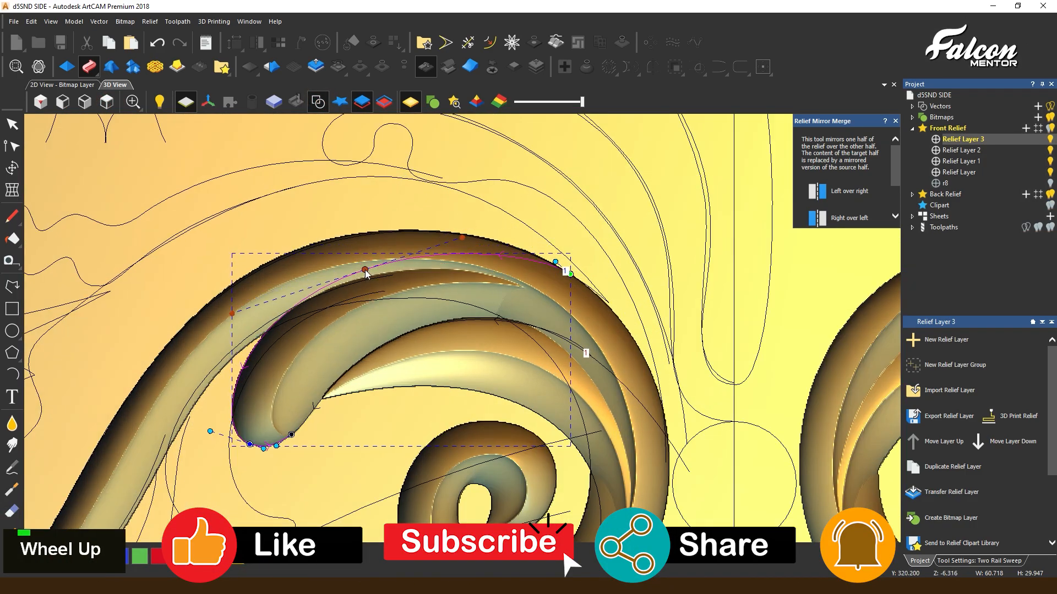
- Adjust the end of the middle leaf's outer rail and finish its sweep, mirrored left over right
drag(565, 281, 514, 268)
middle_drag(540, 280, 609, 385)
scroll(269, 148, down, 3)
- Split the hooked leaf's outline at its tip node and select both halves as rails
click(12, 146)
right_click(407, 436)
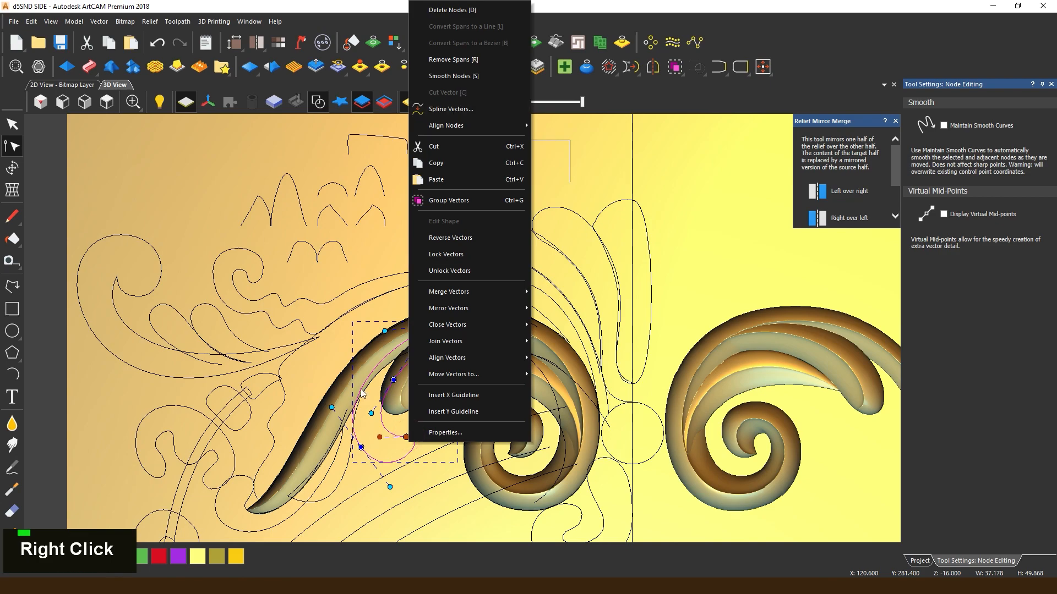
double_click(406, 437)
shift+click(366, 456)
- Create the hooked leaf with a Two Rail Sweep of the small arch, second rail reversed, and mirror it left over right
click(89, 67)
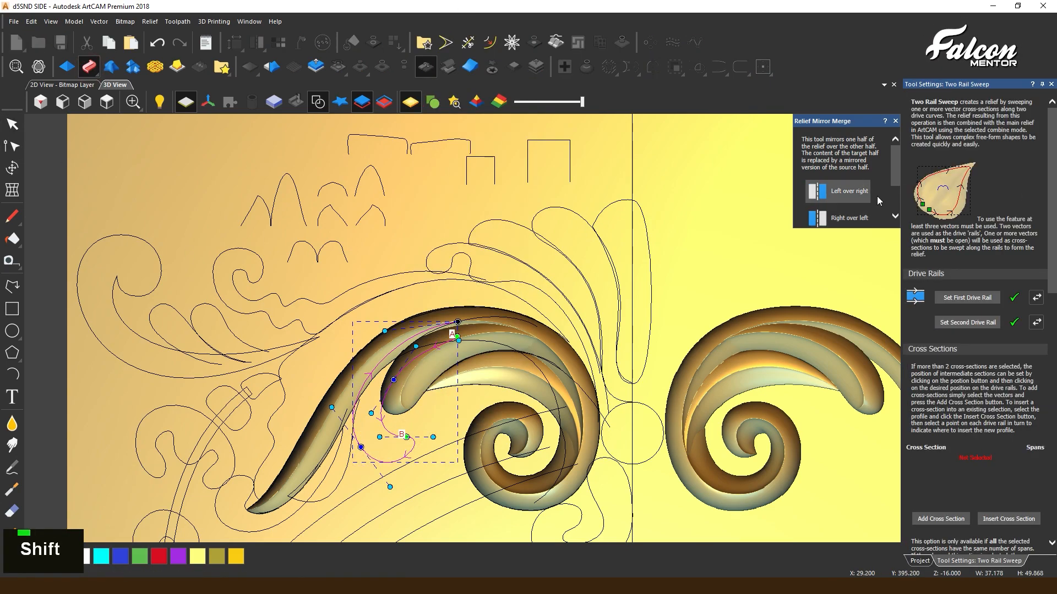
click(950, 518)
click(1037, 323)
scroll(419, 388, up, 3)
click(325, 104)
click(326, 104)
middle_drag(365, 358, 367, 310)
scroll(466, 263, up, 3)
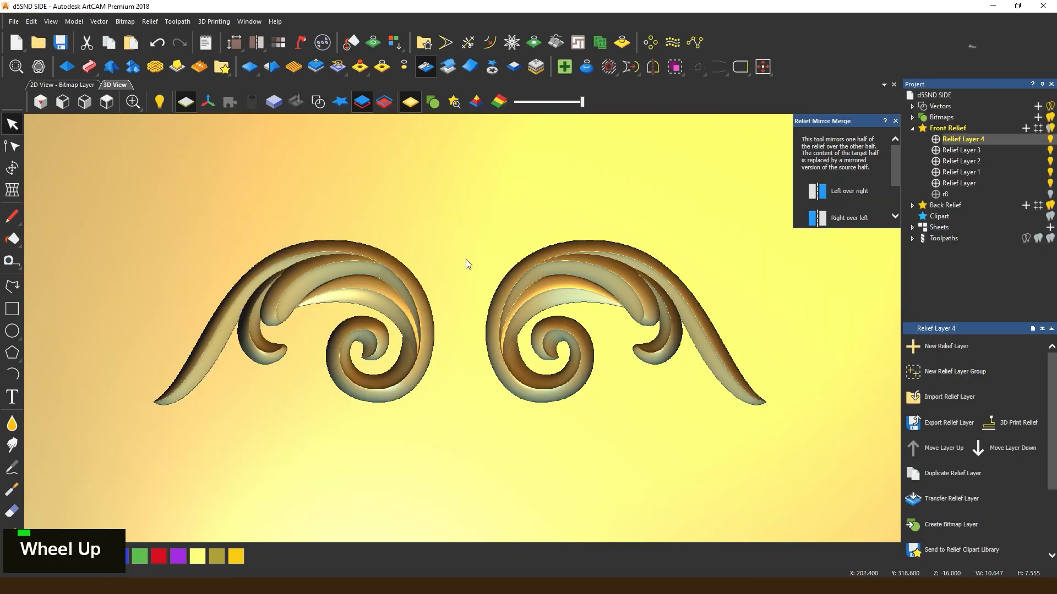
- Show the vectors and move the lower tip node of the small leaf outline beside the stem's base
click(318, 102)
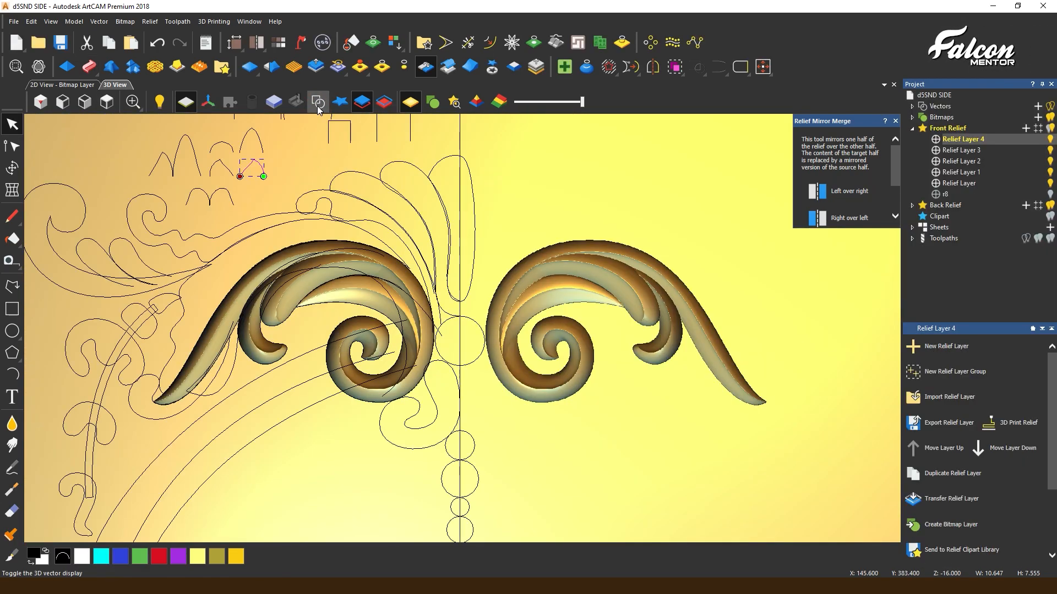
scroll(222, 341, down, 1)
scroll(244, 377, up, 5)
click(275, 393)
key(ctrl+z)
click(15, 147)
mouse_move(240, 382)
mouse_down()
mouse_move(255, 370)
mouse_move(236, 396)
mouse_up()
- Split the small lower leaf's outline at its bottom tip and select both curves as rails
right_click(242, 381)
click(241, 382)
right_click(235, 395)
click(293, 116)
shift+click(349, 337)
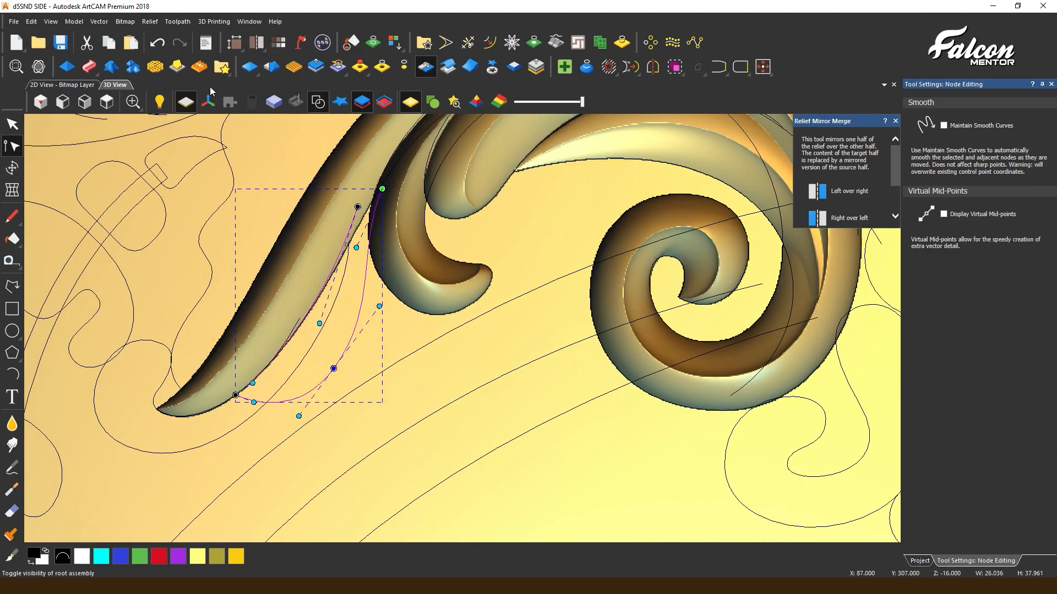
- Set up a Two Rail Sweep for the small lower leaf with the small arch and second rail reversed, and select Relief Layer 5
click(89, 67)
scroll(473, 386, up, 3)
scroll(447, 170, up, 1)
click(448, 215)
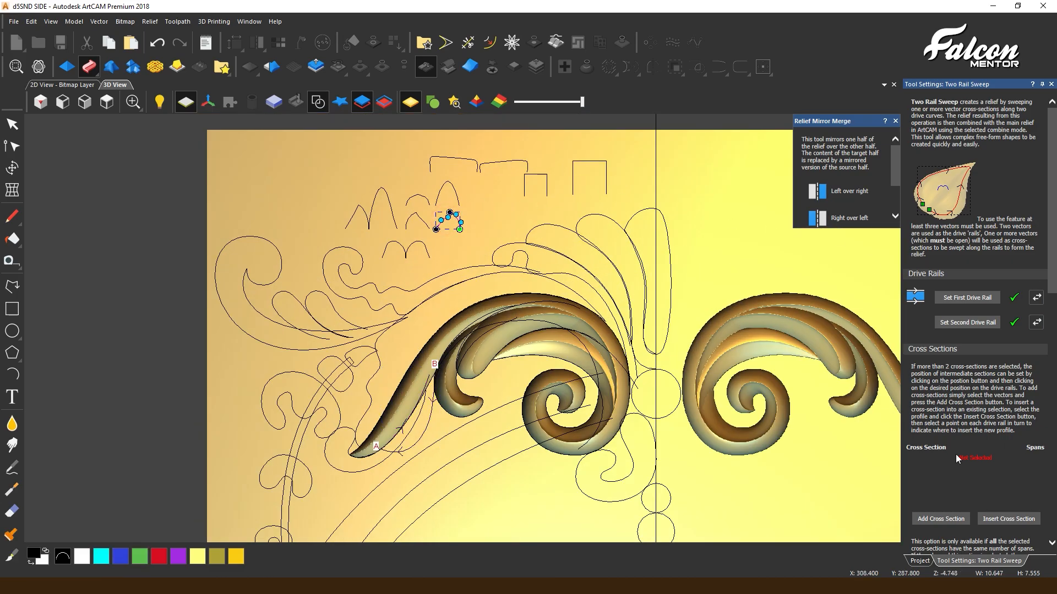
click(927, 519)
scroll(458, 446, up, 2)
click(1035, 323)
scroll(359, 373, up, 1)
click(920, 562)
click(961, 137)
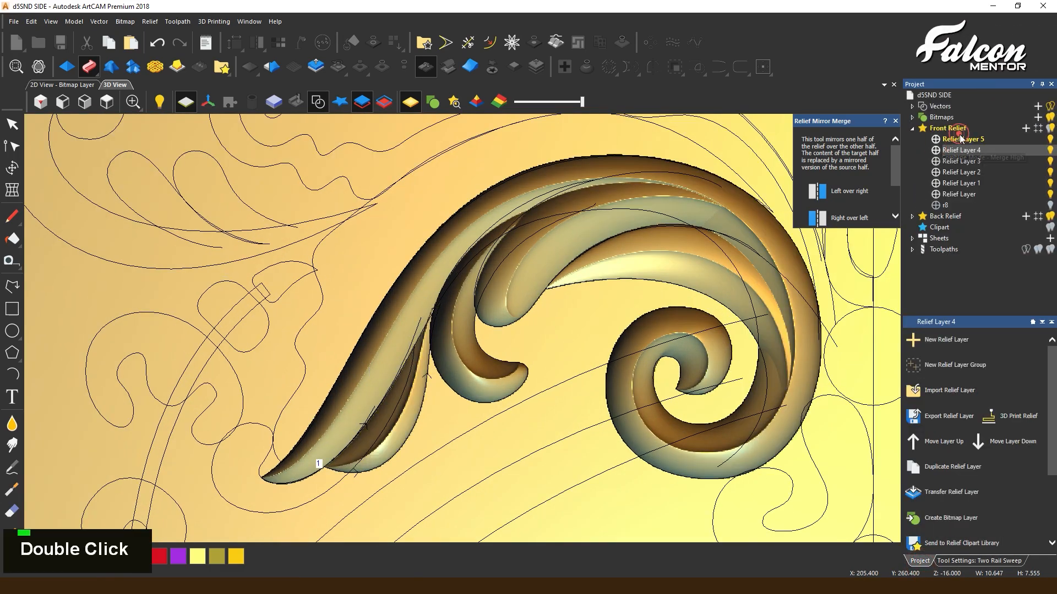
- Inspect the small lower leaf's sweep against the stem with vectors shown and hidden, and return to the sweep settings
scroll(877, 509, down, 1)
scroll(485, 330, up, 2)
middle_drag(484, 330, 650, 298)
click(106, 104)
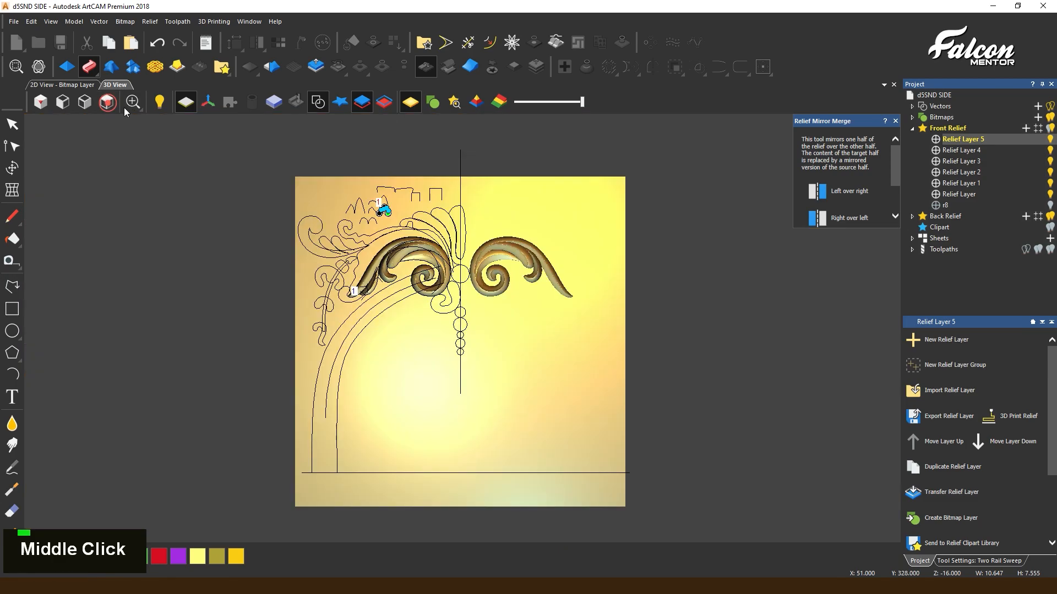
scroll(381, 232, up, 5)
click(321, 105)
scroll(353, 433, up, 1)
scroll(388, 428, down, 2)
scroll(206, 203, up, 5)
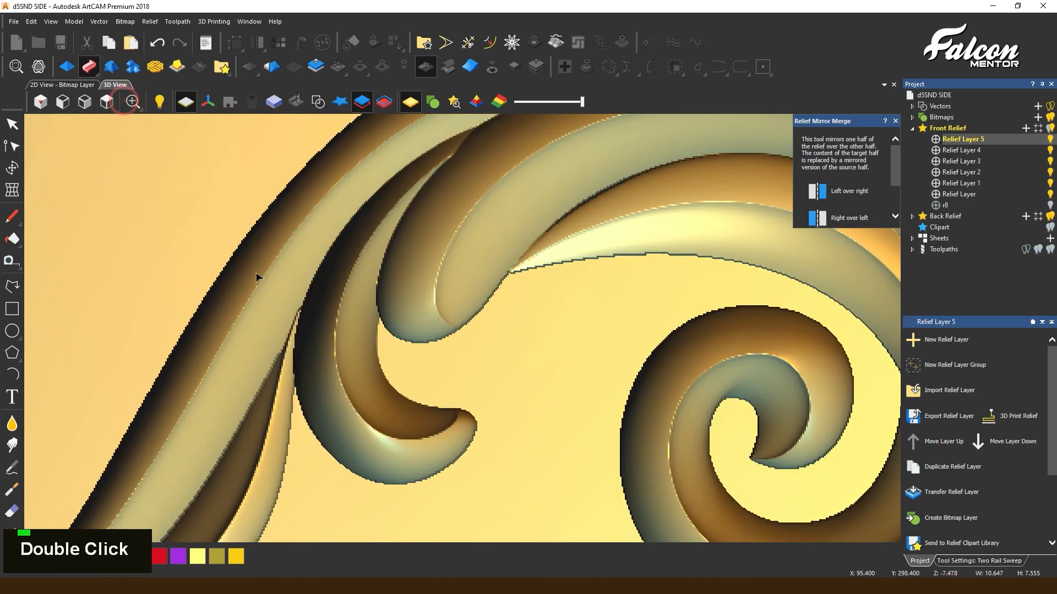
scroll(205, 203, down, 4)
click(107, 103)
click(319, 103)
click(971, 561)
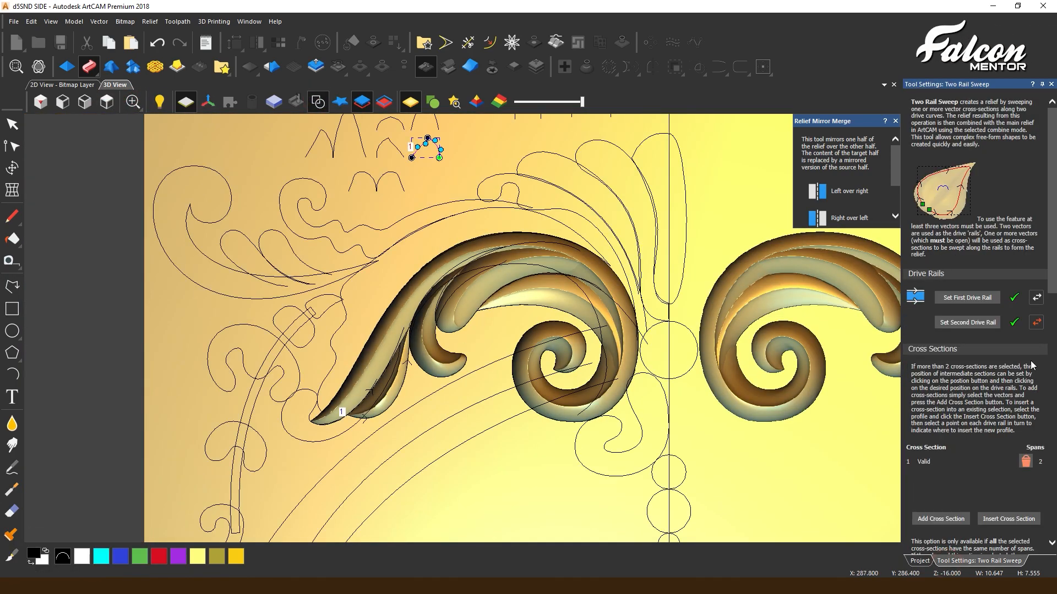
- Finish the small lower leaf's sweep against the stem and open Relief Layer 5's layer settings
scroll(420, 385, up, 3)
middle_drag(429, 388, 468, 352)
scroll(468, 352, up, 3)
scroll(974, 485, down, 5)
click(919, 560)
double_click(952, 561)
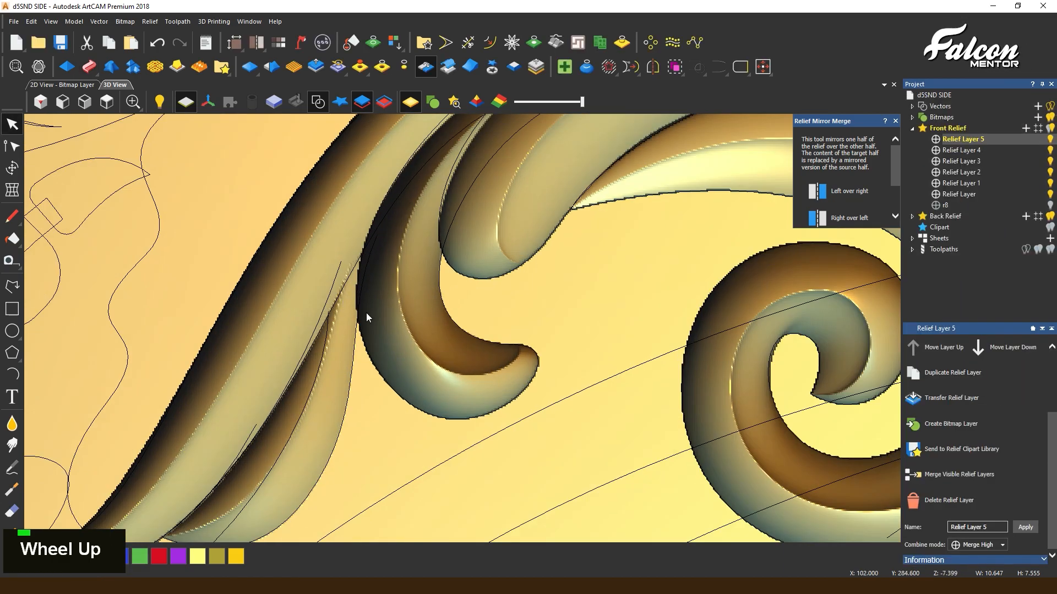
- Scale the small lower leaf's relief height to 8, apply it and hide the vectors to check the shape
click(315, 67)
scroll(496, 331, down, 2)
double_click(970, 242)
text(109)
text(78)
drag(968, 243, 908, 252)
text(8)
middle_drag(396, 308, 365, 231)
scroll(365, 231, down, 5)
click(996, 468)
click(318, 102)
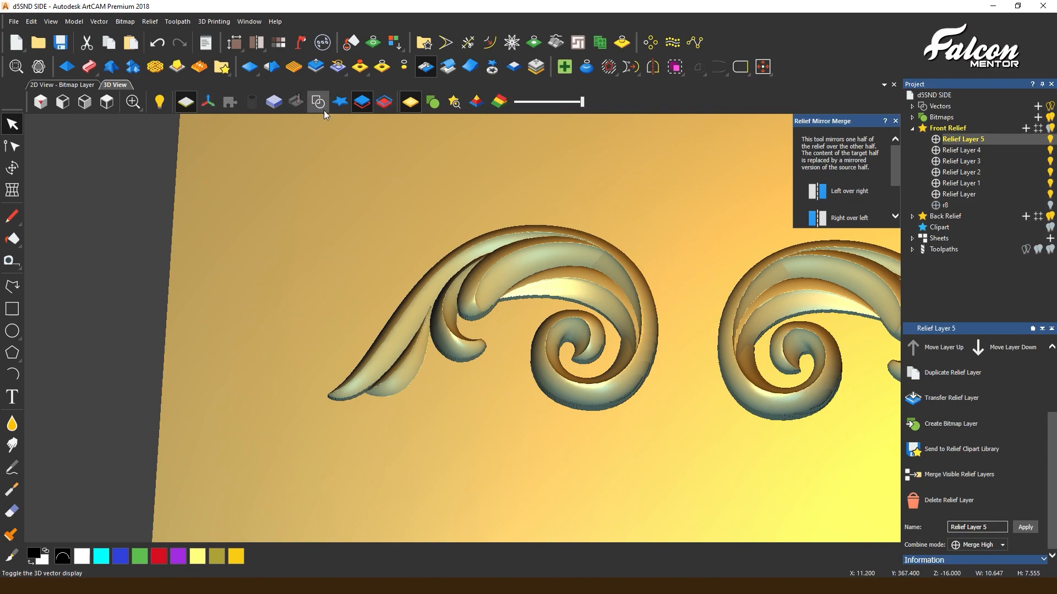
- Split the outer curled leaf's outline at its inner tip, add a relief layer and select both curves as rails
scroll(431, 216, up, 3)
alt+scroll(389, 281, up, 3)
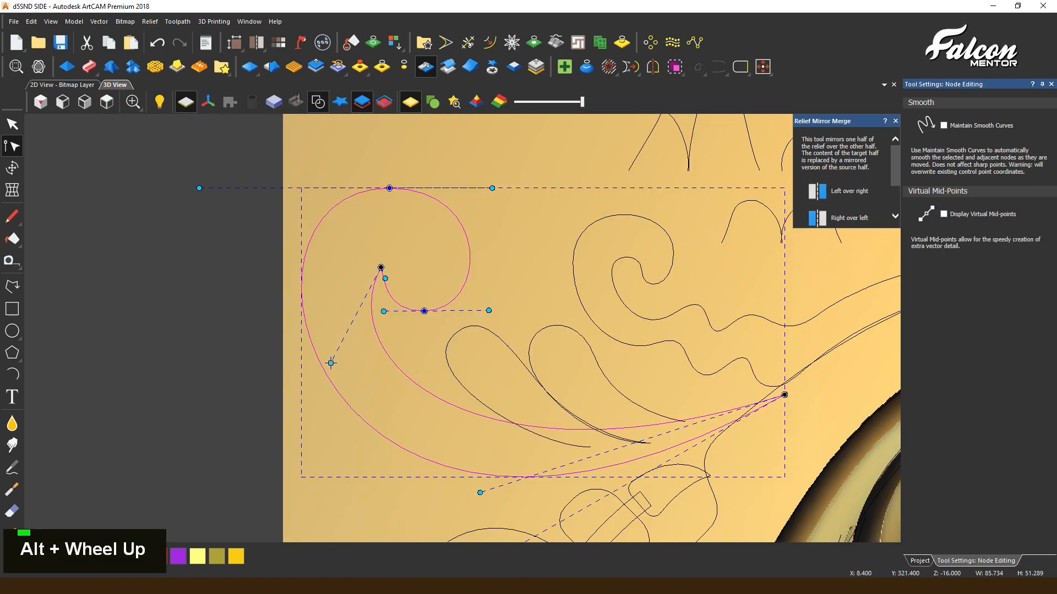
right_click(380, 268)
click(445, 44)
click(12, 125)
alt+scroll(298, 324, down, 3)
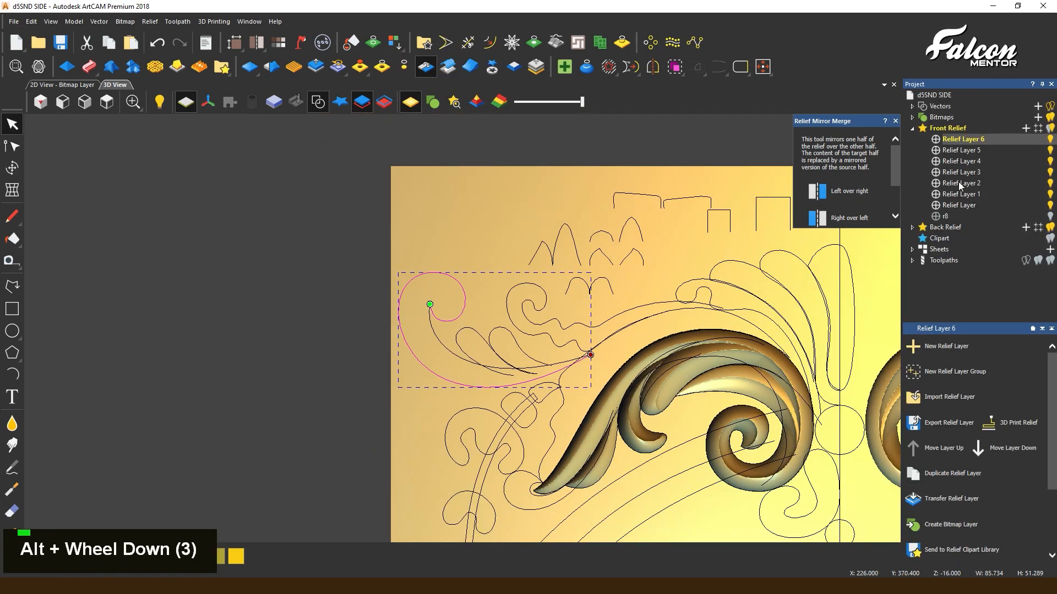
shift+click(432, 327)
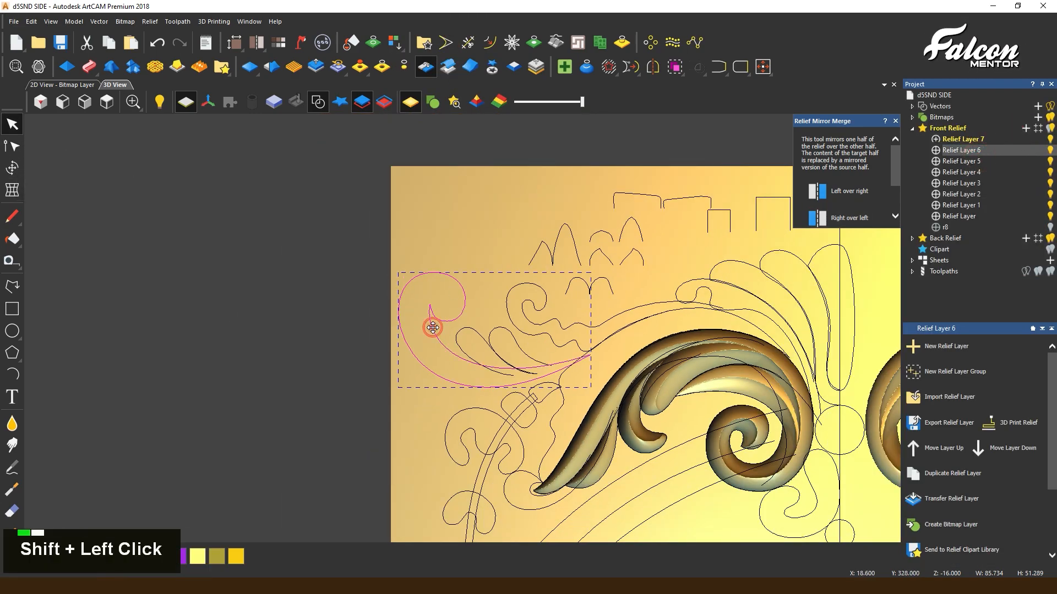
- Set up a Two Rail Sweep for the outer curled leaf with the small arch as cross-section
click(89, 67)
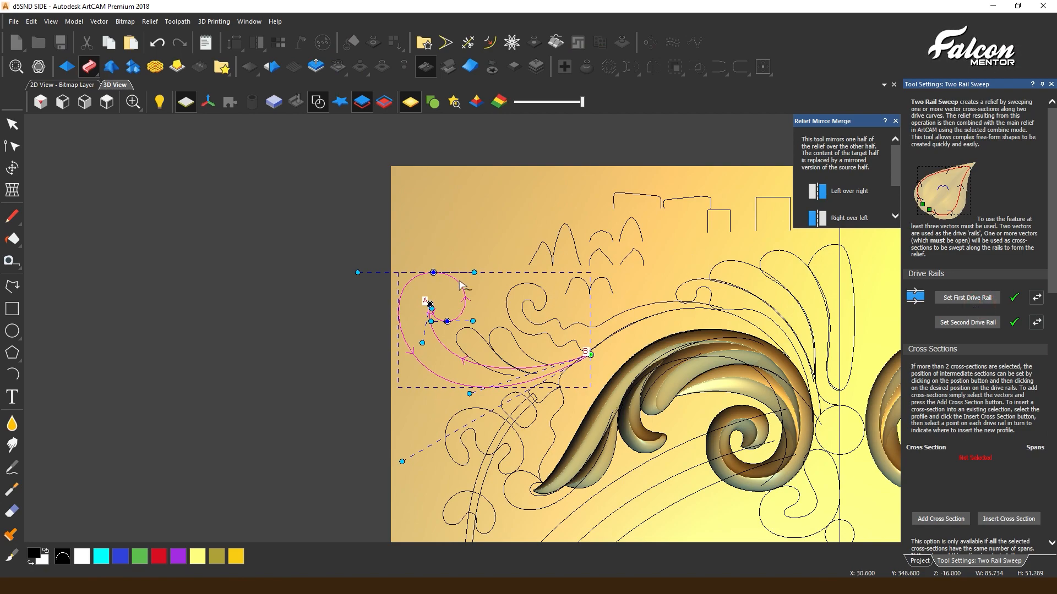
click(607, 258)
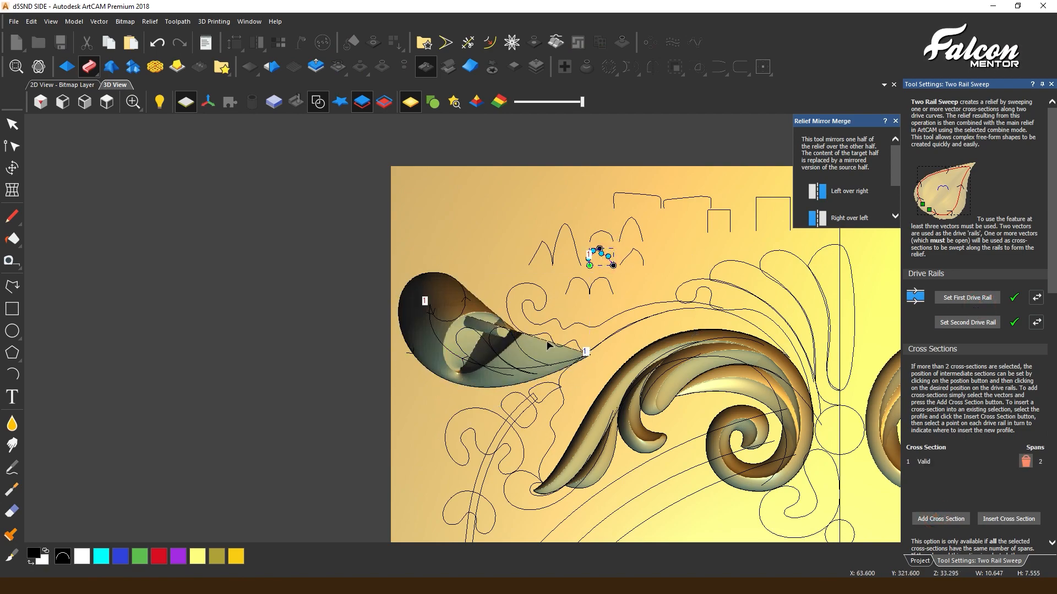
scroll(495, 384, up, 2)
middle_click(495, 384)
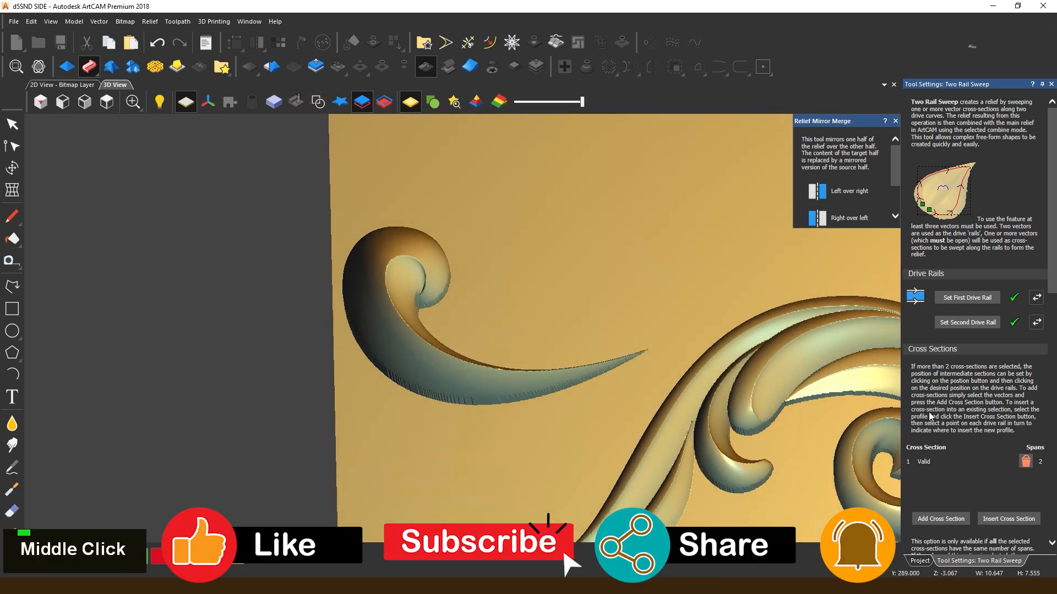
- Give the curled leaf's sweep a start height of 3 mm and a scaled final height of 12, and apply it
scroll(968, 387, down, 5)
text(3)
click(962, 335)
drag(997, 336, 969, 336)
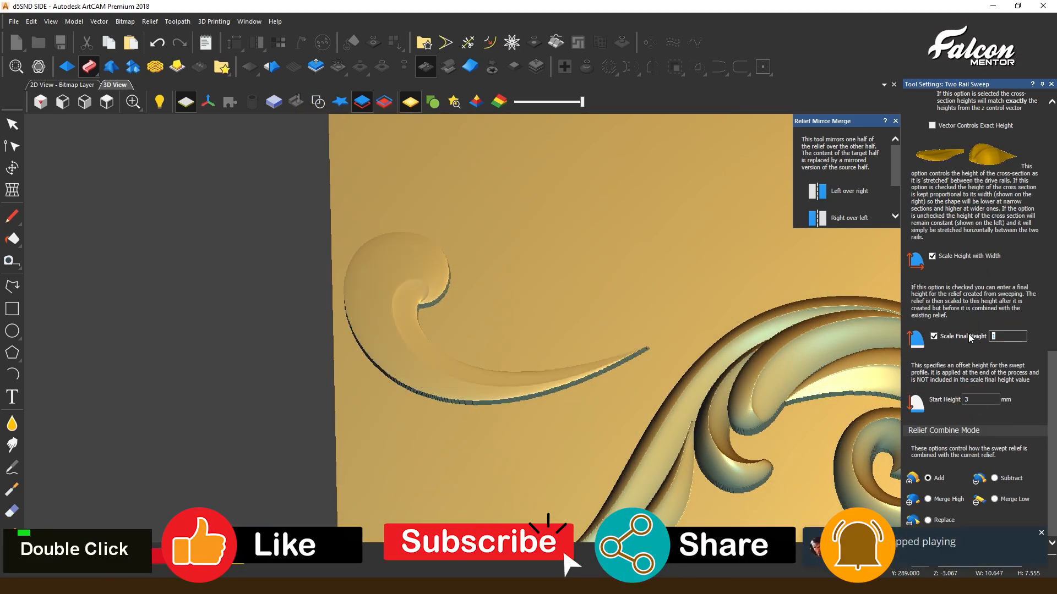
text(12)
middle_drag(434, 348, 438, 348)
scroll(438, 348, down, 5)
click(319, 103)
click(987, 545)
- Adjust the outline of the first small leaf inside the curled leaf and select its two curves for a Two Rail Sweep
double_click(207, 238)
scroll(520, 339, up, 5)
double_click(304, 213)
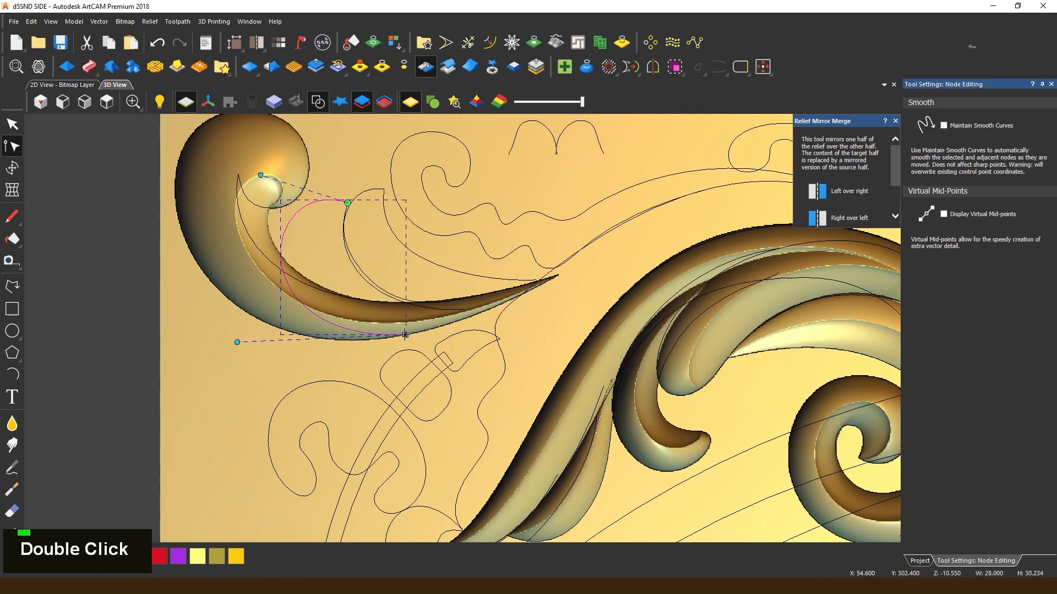
double_click(615, 256)
click(89, 67)
shift+click(353, 261)
double_click(355, 264)
shift+click(324, 200)
- Set the first small leaf's two curves as drive rails and add the small arch as cross-section
click(974, 295)
scroll(443, 352, down, 3)
scroll(449, 242, up, 1)
click(538, 209)
click(969, 302)
click(370, 287)
shift+click(401, 334)
click(969, 299)
click(532, 207)
click(935, 518)
- Scale the first small leaf's final sweep height to 7 and apply the sweep
scroll(974, 385, down, 5)
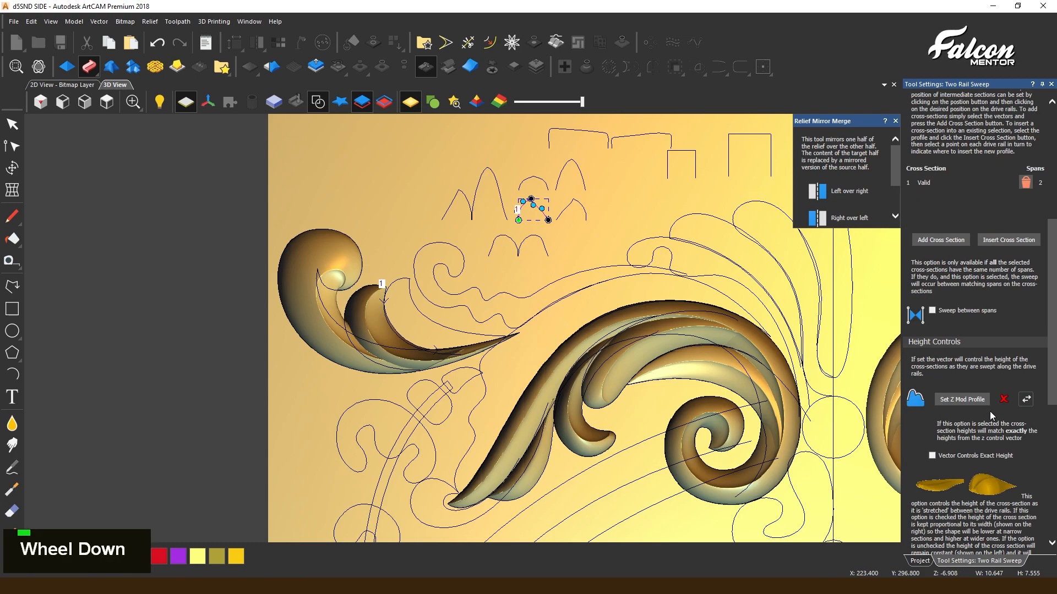
scroll(419, 341, up, 2)
scroll(1005, 402, down, 5)
double_click(1003, 387)
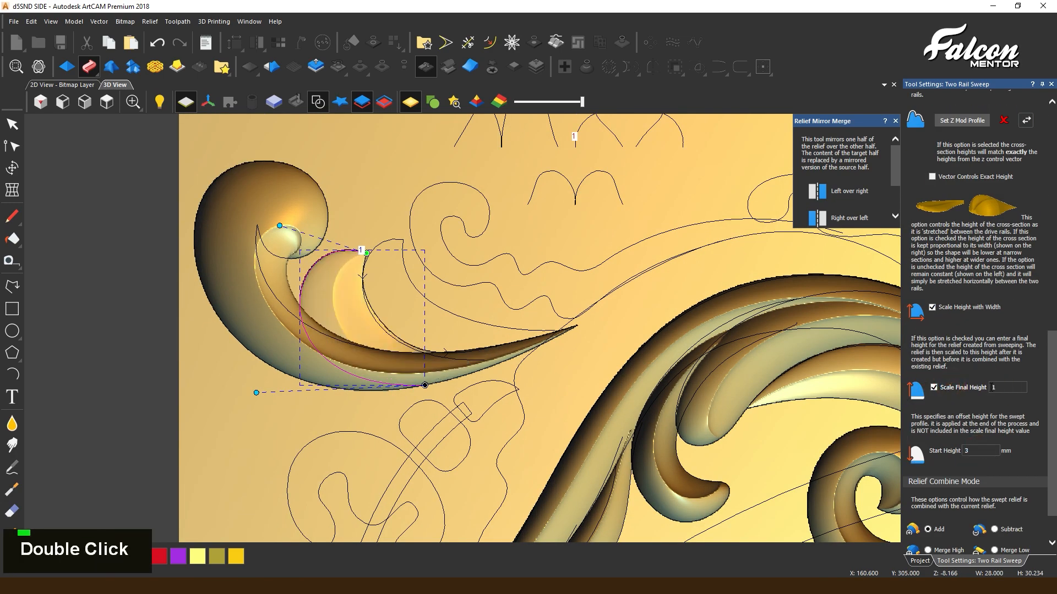
text(56)
text(7)
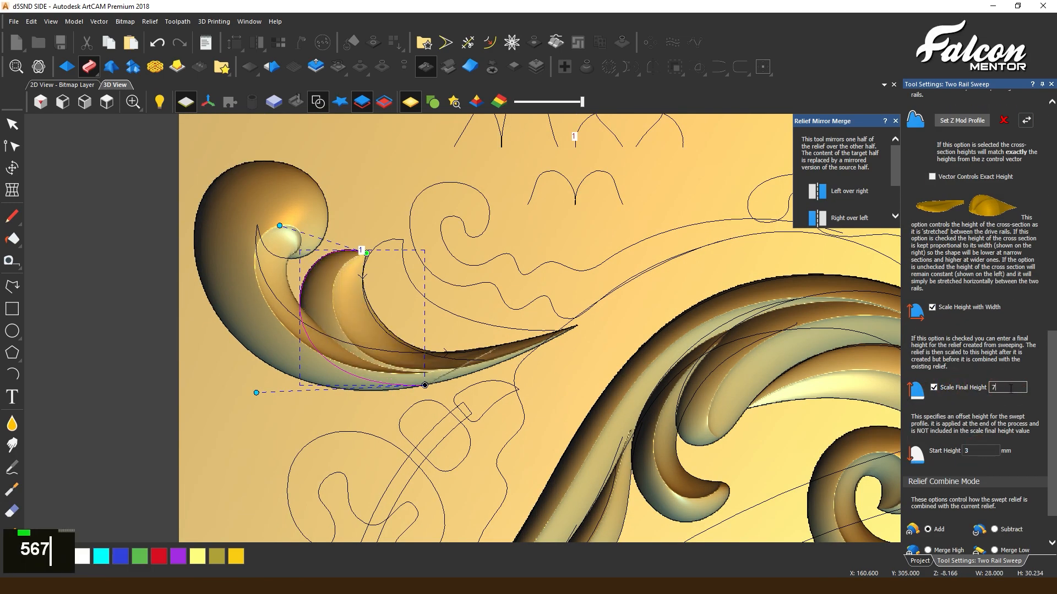
scroll(1005, 402, down, 2)
click(984, 545)
- Blend the first small leaf's pointed end into the curled leaf using the Eraser at 7% strength, undoing a first stroke
click(12, 146)
click(12, 125)
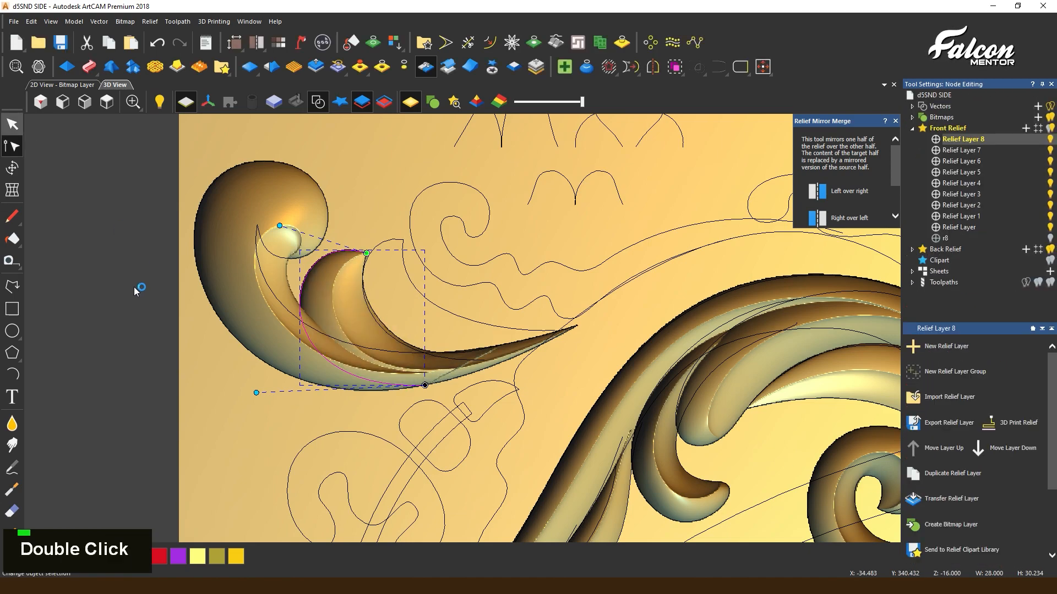
click(12, 511)
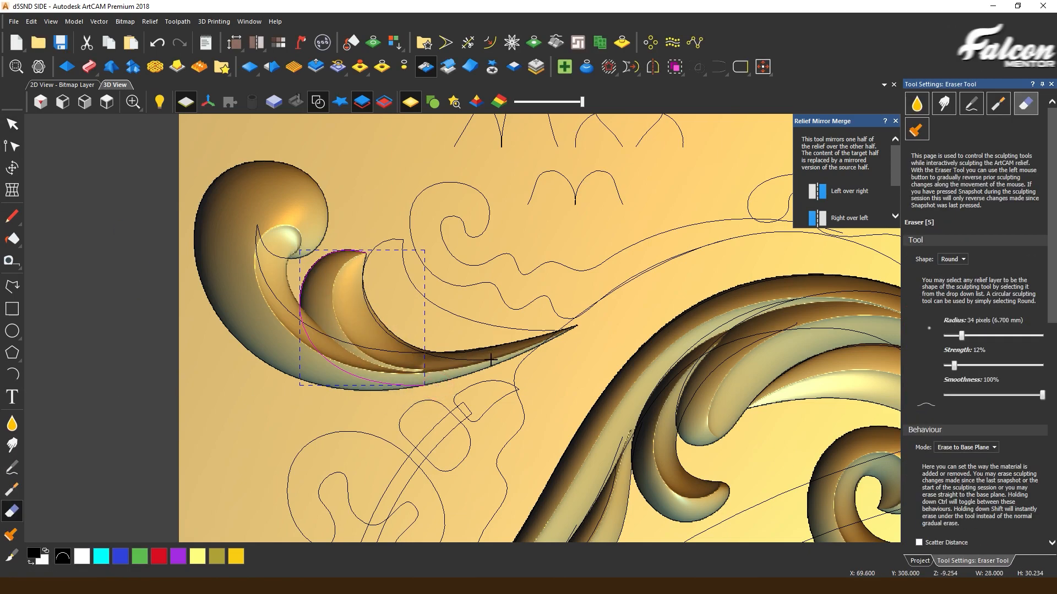
alt+scroll(469, 379, up, 4)
key(ctrl+z)
middle_click(432, 423)
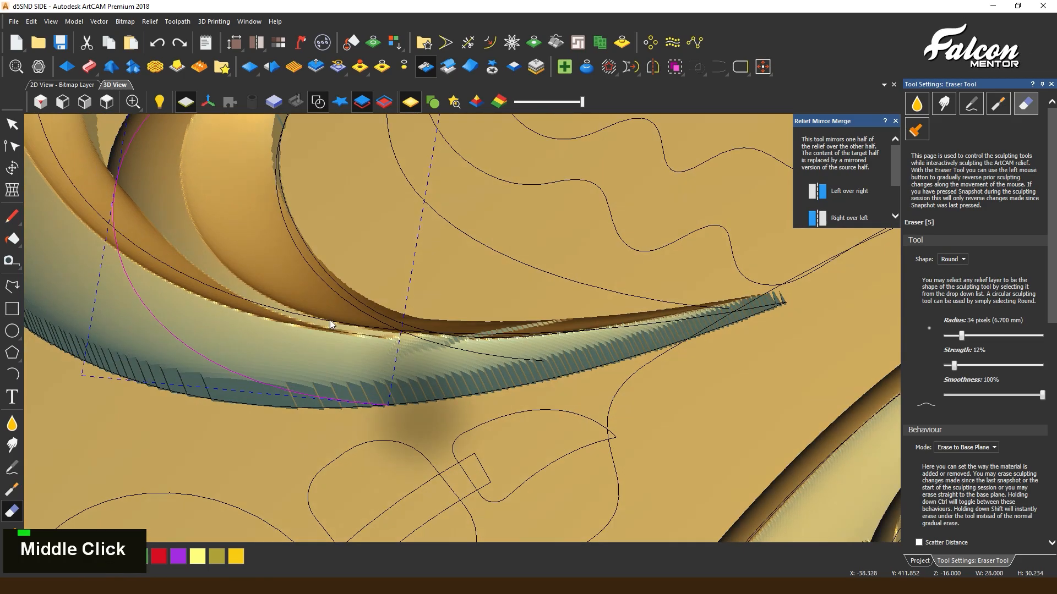
click(11, 509)
double_click(514, 344)
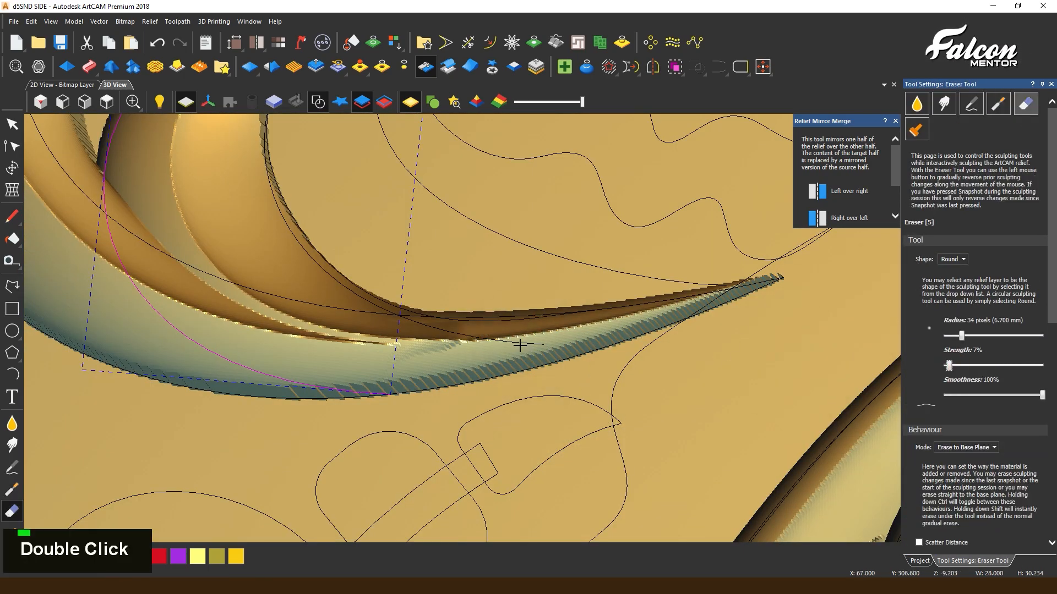
middle_click(409, 405)
mouse_move(409, 404)
middle_down()
mouse_move(385, 370)
mouse_move(404, 363)
middle_up()
double_click(453, 358)
- Hide the vectors, view the relief from above and mirror the curled leaf's layer left over right
mouse_move(468, 347)
middle_down()
mouse_move(620, 250)
mouse_move(270, 185)
middle_up()
scroll(265, 184, down, 2)
click(318, 101)
click(107, 102)
scroll(302, 228, up, 4)
scroll(303, 228, down, 1)
middle_drag(302, 229, 293, 289)
scroll(293, 288, up, 1)
click(21, 127)
click(961, 150)
click(813, 193)
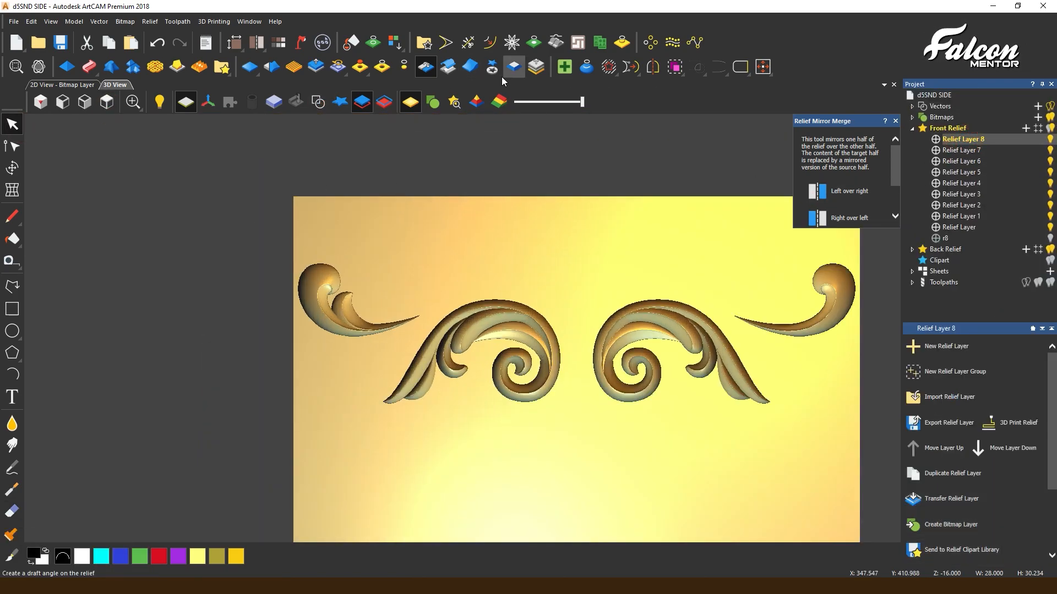
- Show the vectors, select the second small leaf's outline and add a relief layer in Merge High mode for it
scroll(372, 325, up, 2)
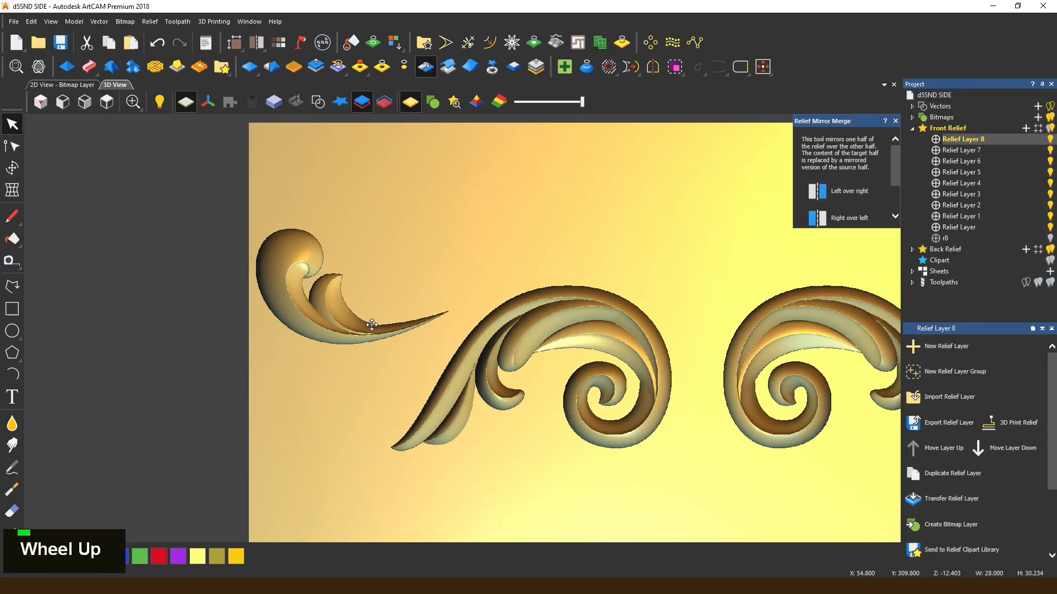
click(314, 104)
scroll(394, 317, up, 2)
shift+click(342, 242)
shift+click(323, 241)
click(1025, 128)
click(935, 139)
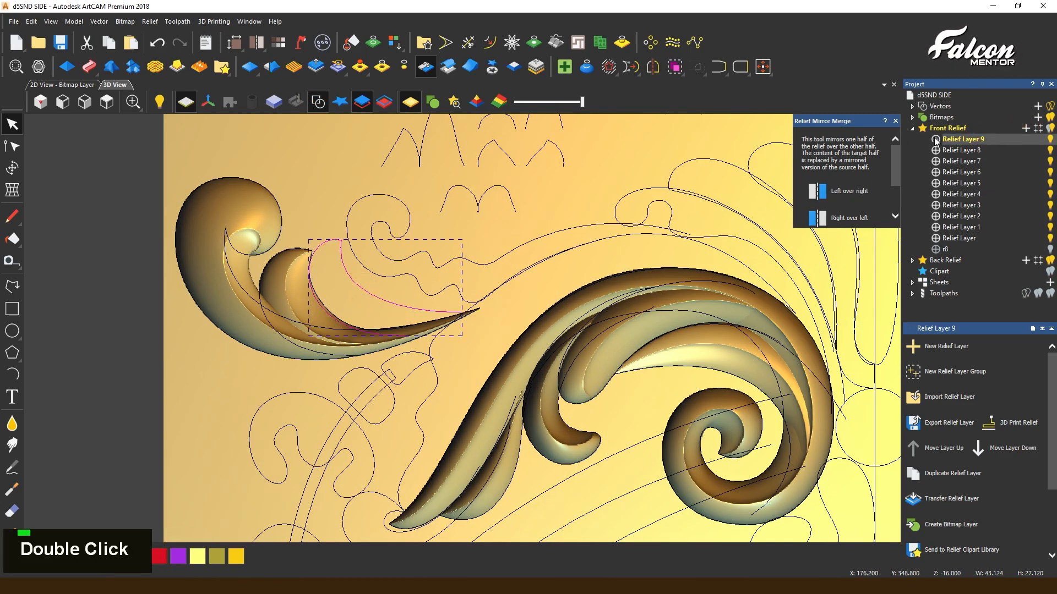
- Split the second small leaf's outline at its upper tip and select both curves as rails
click(12, 146)
alt+scroll(44, 140, up, 3)
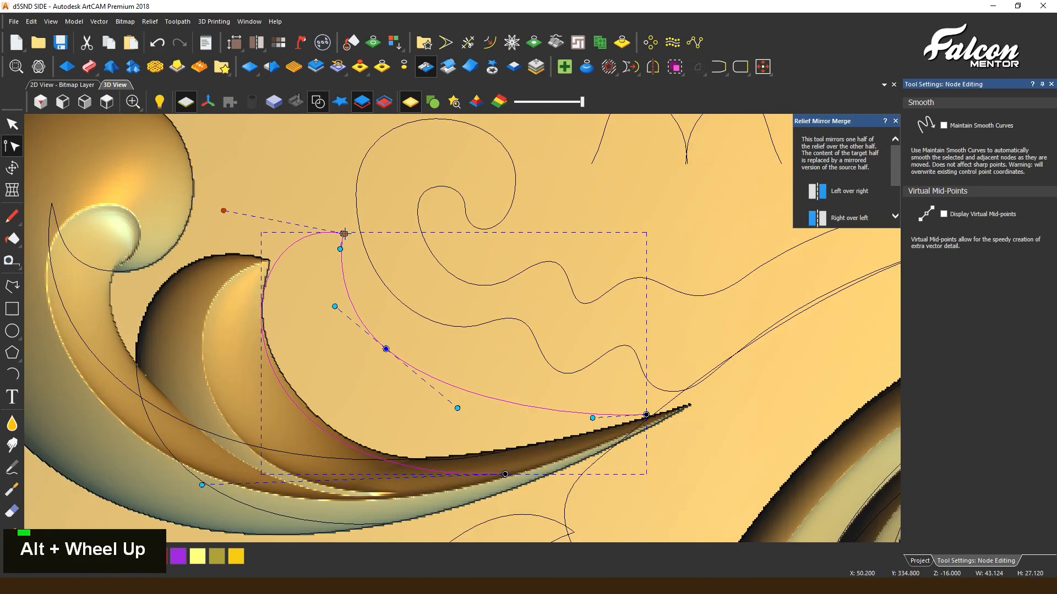
alt+scroll(44, 140, down, 2)
click(12, 123)
double_click(364, 289)
shift+click(356, 275)
shift+click(387, 290)
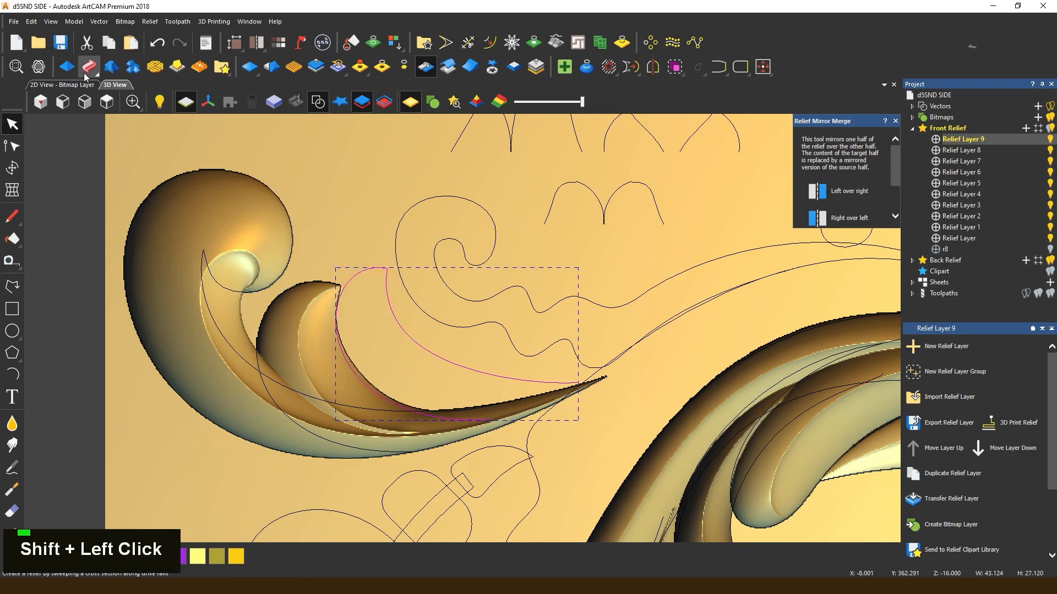
- Set up a Two Rail Sweep for the second small leaf with the small arch as cross-section
click(89, 67)
scroll(337, 342, down, 2)
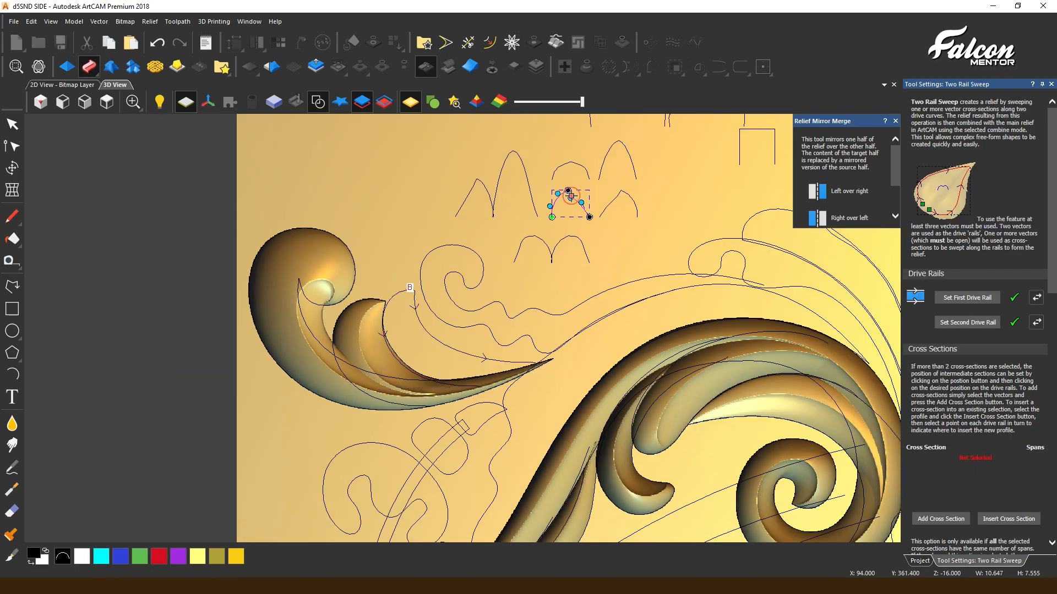
click(571, 196)
middle_drag(433, 382, 401, 396)
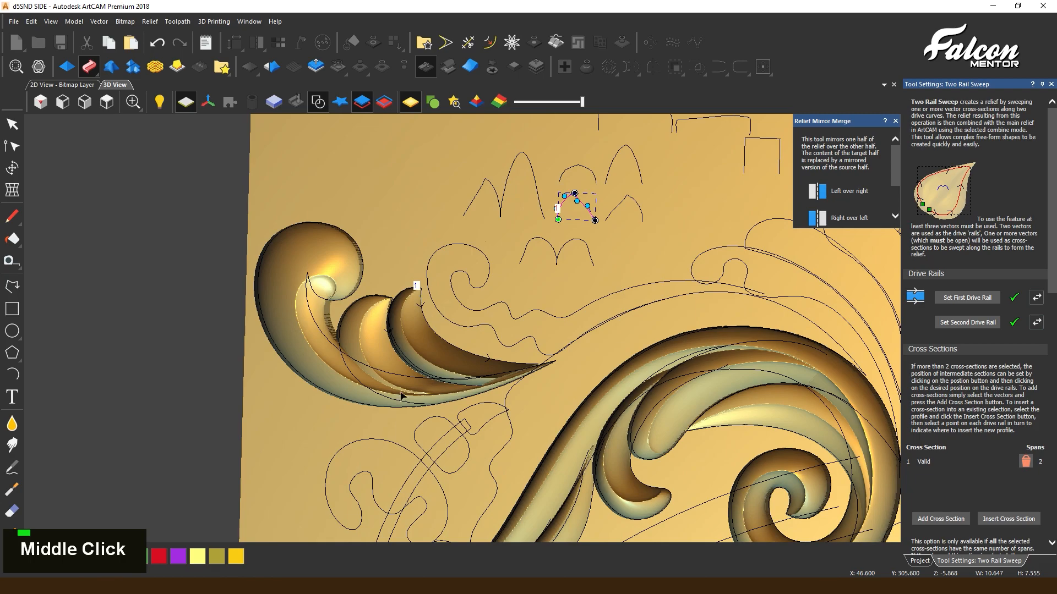
- Extend the second small leaf's upper rail to the curled leaf's pointed tip and adjust the lower rail's curve handle
scroll(545, 352, up, 2)
click(532, 346)
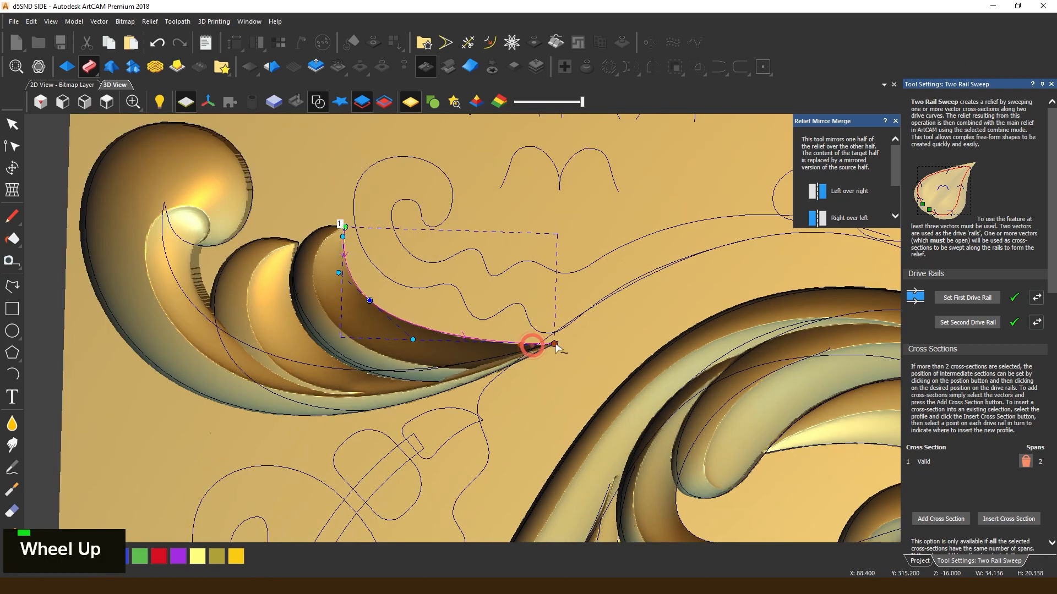
double_click(440, 387)
drag(268, 212, 250, 218)
middle_drag(353, 297, 364, 327)
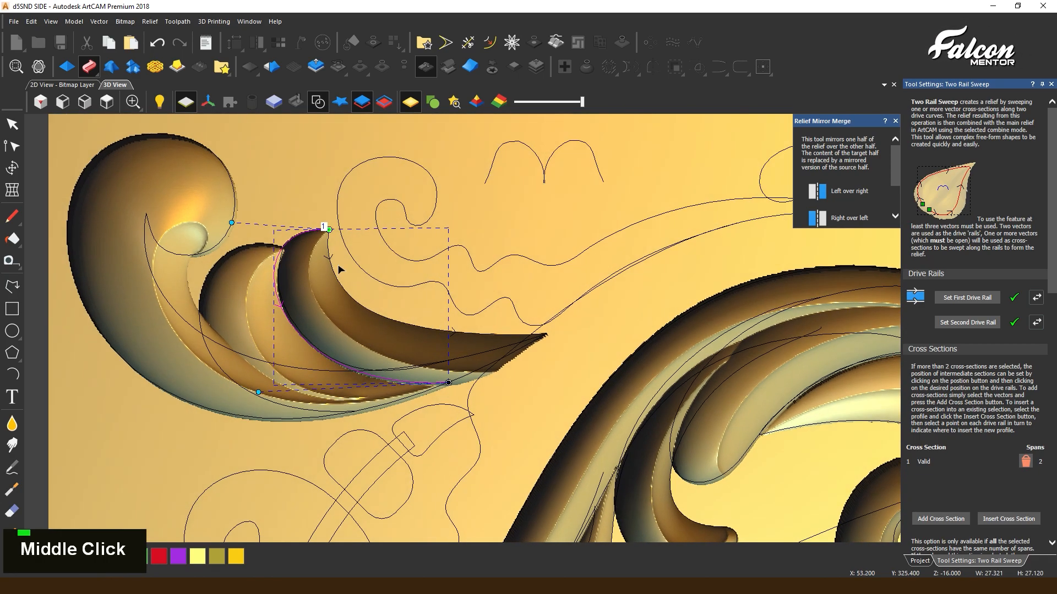
- Give the second small leaf's sweep a start height of 1 mm and a scaled final height of 9
scroll(365, 327, down, 5)
scroll(330, 236, up, 6)
middle_drag(406, 402, 374, 352)
scroll(971, 404, down, 10)
drag(973, 402, 941, 406)
text(5)
click(935, 336)
text(1)
drag(1000, 337, 925, 346)
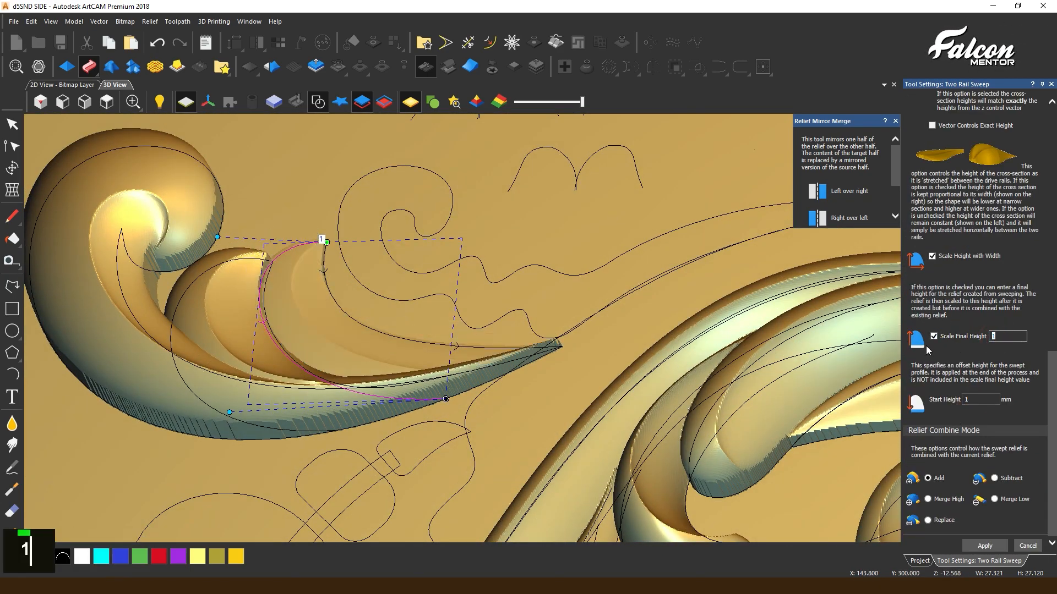
text(9)
middle_drag(485, 424, 625, 425)
scroll(997, 335, up, 3)
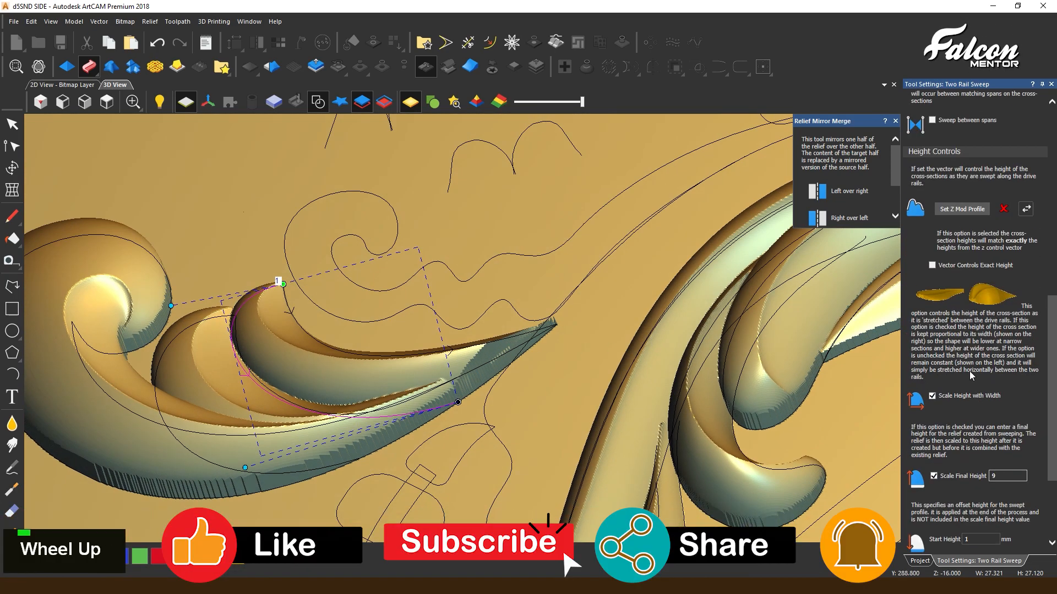
- Inspect the second small leaf against its neighbours, set its scaled final height to 5 and apply the sweep
middle_drag(275, 279, 495, 308)
double_click(931, 396)
middle_drag(587, 470, 669, 410)
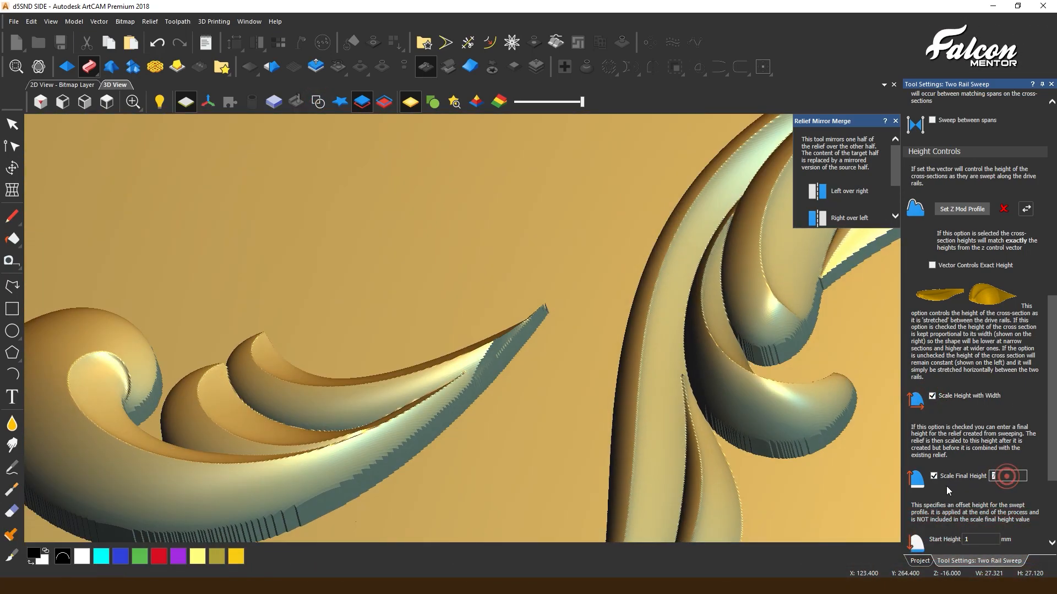
text(5)
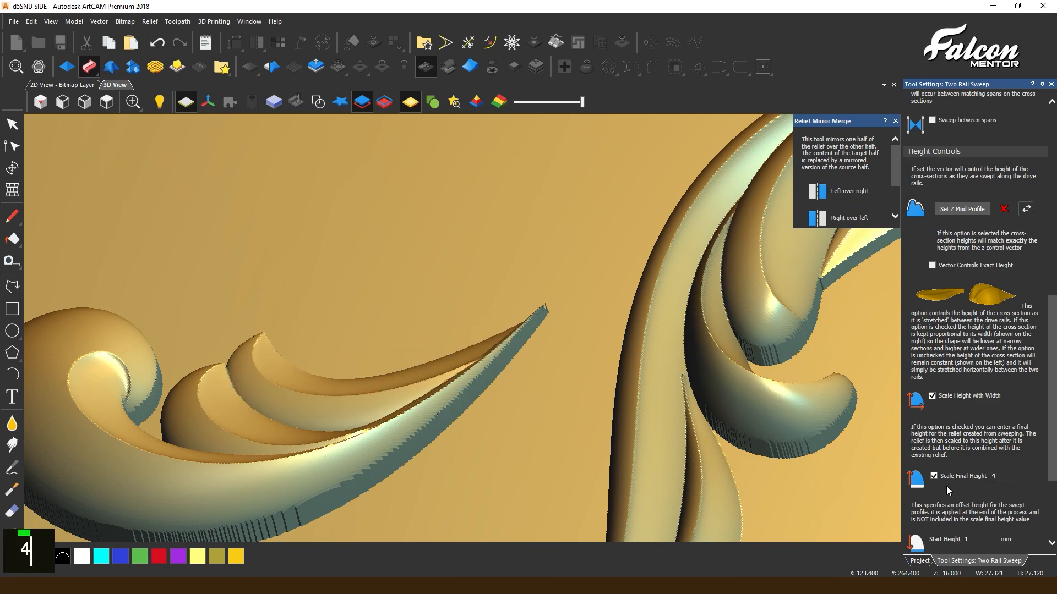
scroll(947, 491, down, 3)
click(984, 545)
click(12, 125)
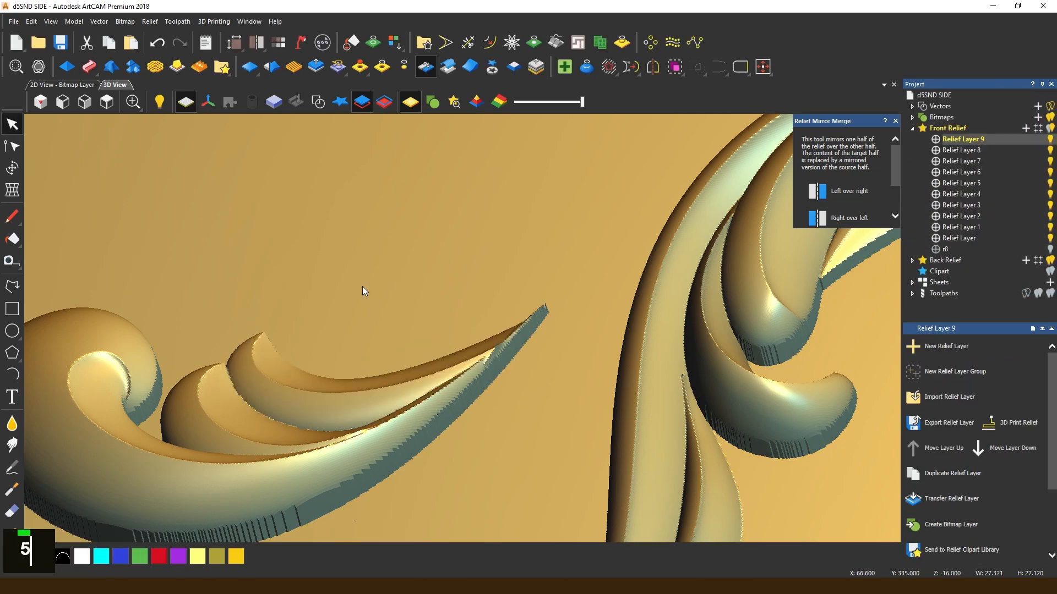
- Try to trim the second small leaf's pointed end with the Eraser at 7% strength
middle_drag(361, 285, 352, 331)
click(13, 511)
mouse_move(520, 377)
middle_down()
mouse_move(372, 309)
mouse_move(517, 358)
mouse_move(570, 341)
middle_up()
double_click(570, 341)
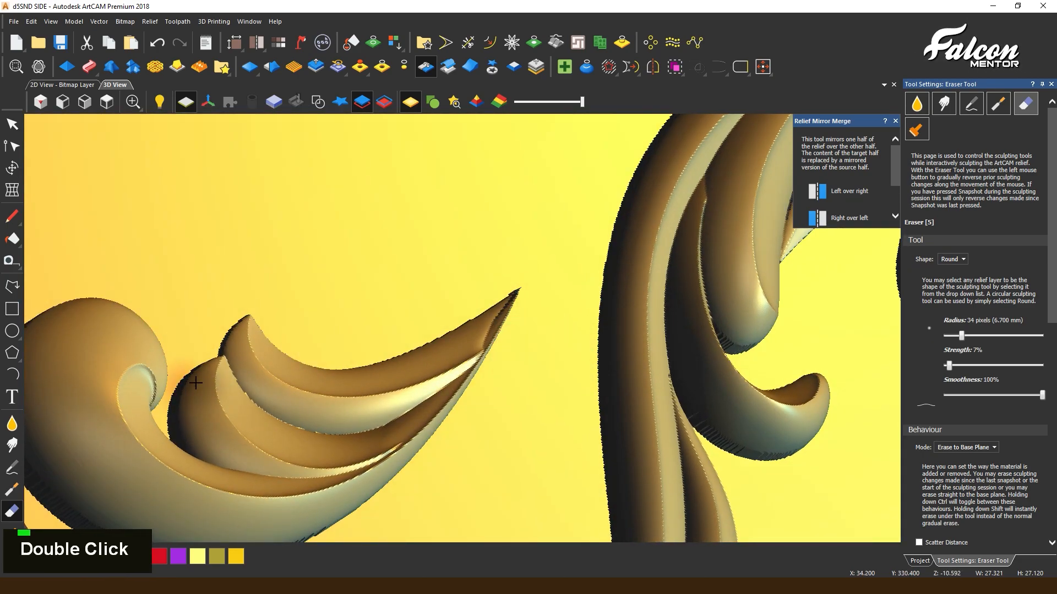
click(12, 124)
- Zoom in on the leaf tips from above, undo the eraser strokes and step back to the second small leaf's sweep
scroll(158, 180, down, 5)
click(107, 102)
scroll(363, 234, up, 10)
key(ctrl+z)
key(ctrl+z)
key(ctrl+z)
key(ctrl+z)
key(ctrl+z)
key(ctrl+z)
key(ctrl+z)
key(ctrl+z)
key(ctrl+z)
key(ctrl+z)
key(ctrl+z)
key(ctrl+z)
key(ctrl+z)
key(ctrl+z)
key(ctrl+z)
key(ctrl+z)
key(ctrl+z)
key(ctrl+shift+z)
key(ctrl+shift+z)
key(ctrl+shift+z)
key(ctrl+shift+z)
double_click(158, 44)
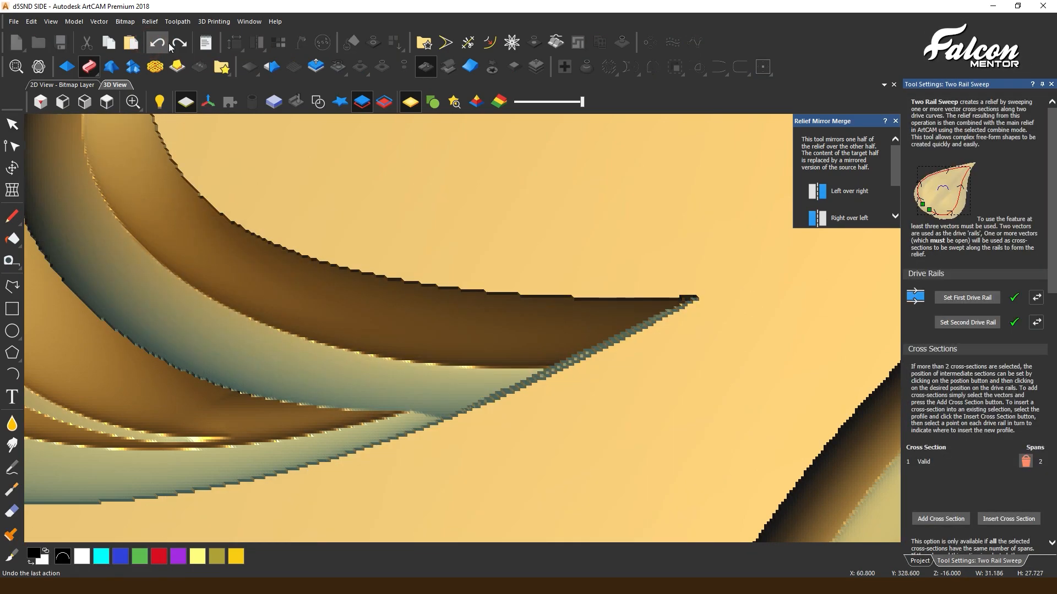
- Try to erase the second small leaf's pointed tip at 7% strength, and undo the eraser strokes
double_click(12, 513)
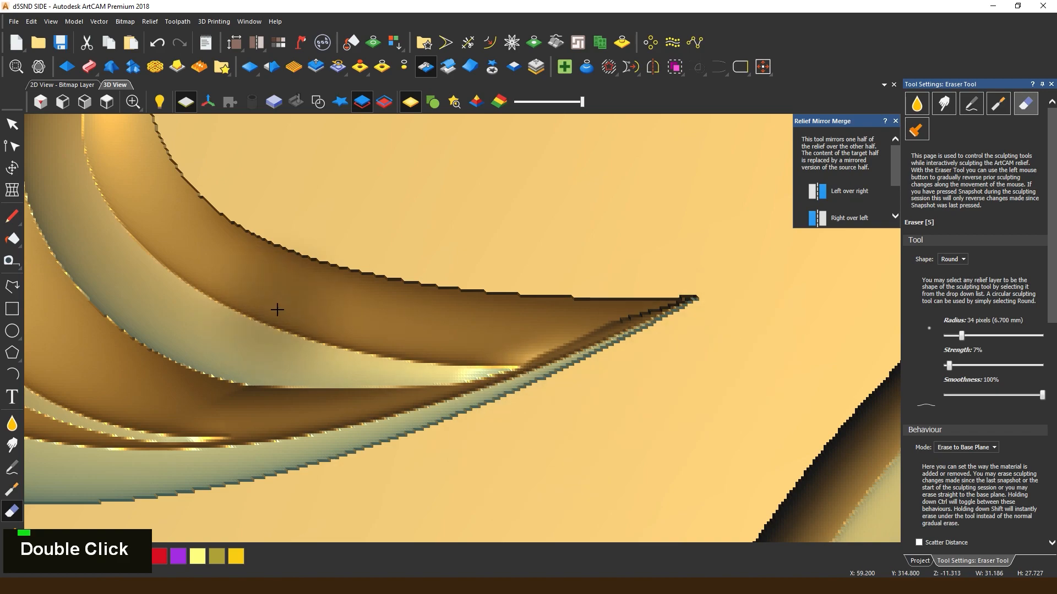
key(ctrl+z)
key(ctrl+z)
key(ctrl+z)
key(ctrl+z)
key(ctrl+z)
key(ctrl+z)
key(ctrl+z)
key(ctrl+z)
key(ctrl+z)
key(ctrl+z)
double_click(623, 315)
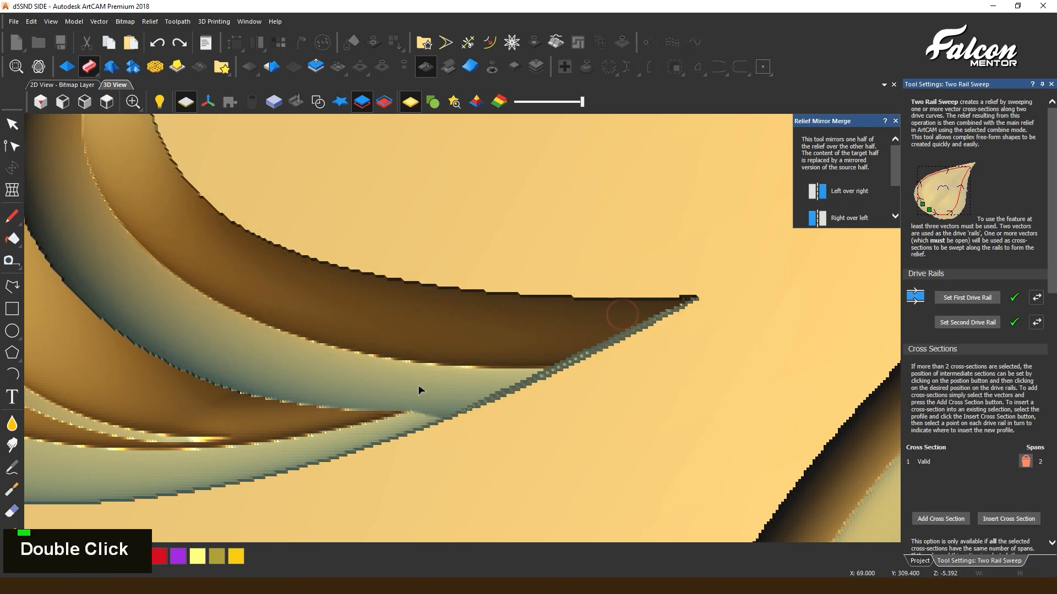
- Blend the second small leaf's pointed tip into the neighbouring leaf with the Eraser, undo the surplus strokes and check the ornament from above
click(13, 512)
drag(629, 338, 513, 432)
key(ctrl+z)
key(ctrl+z)
scroll(623, 399, down, 5)
mouse_move(622, 398)
middle_down()
mouse_move(479, 334)
mouse_move(533, 523)
middle_up()
scroll(478, 333, up, 2)
scroll(478, 333, up, 3)
click(12, 125)
scroll(242, 340, down, 6)
click(107, 102)
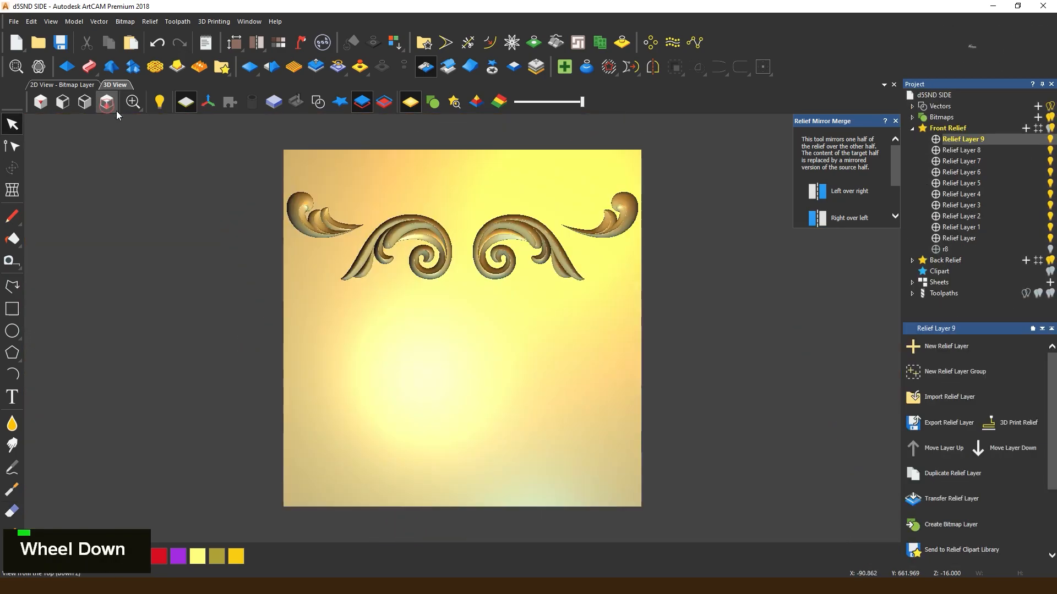
scroll(625, 253, up, 8)
scroll(625, 253, down, 8)
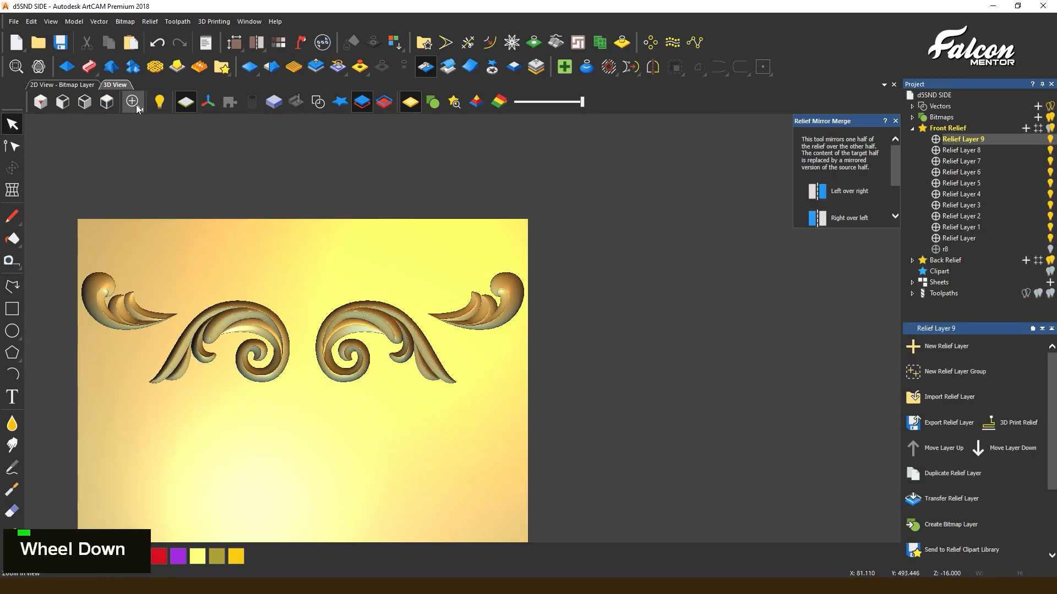
- Show the vectors in the 3D view and add a new relief layer to the front relief
click(318, 102)
scroll(370, 194, up, 4)
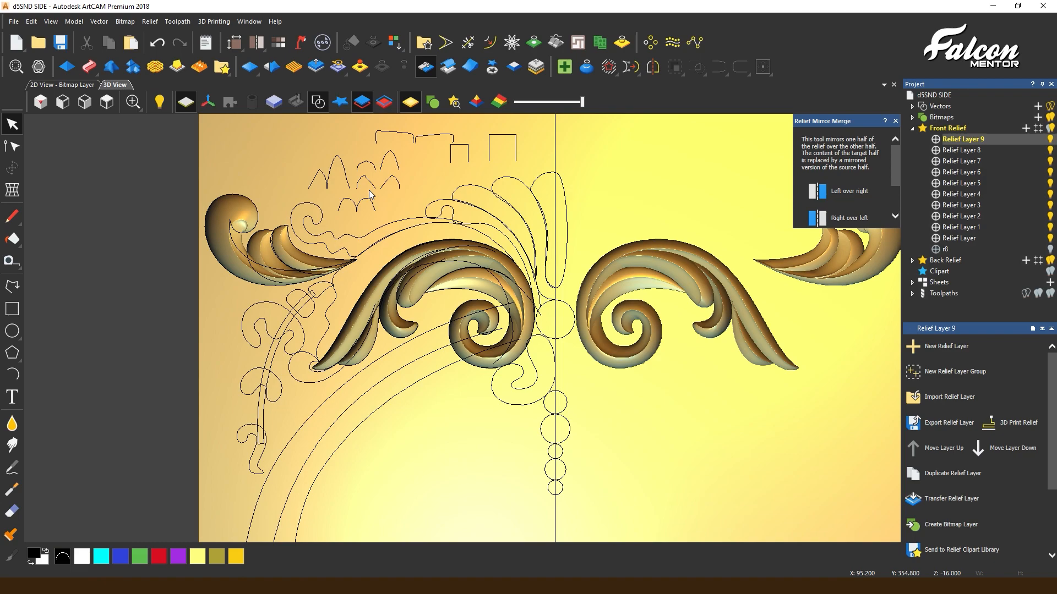
click(1025, 127)
double_click(963, 139)
scroll(352, 329, up, 4)
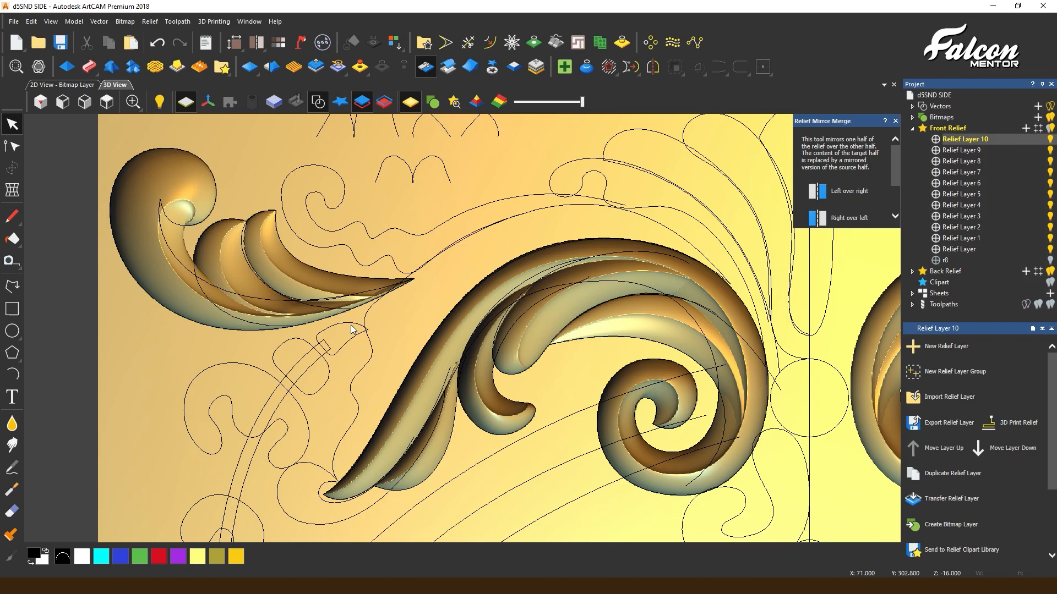
scroll(352, 329, down, 2)
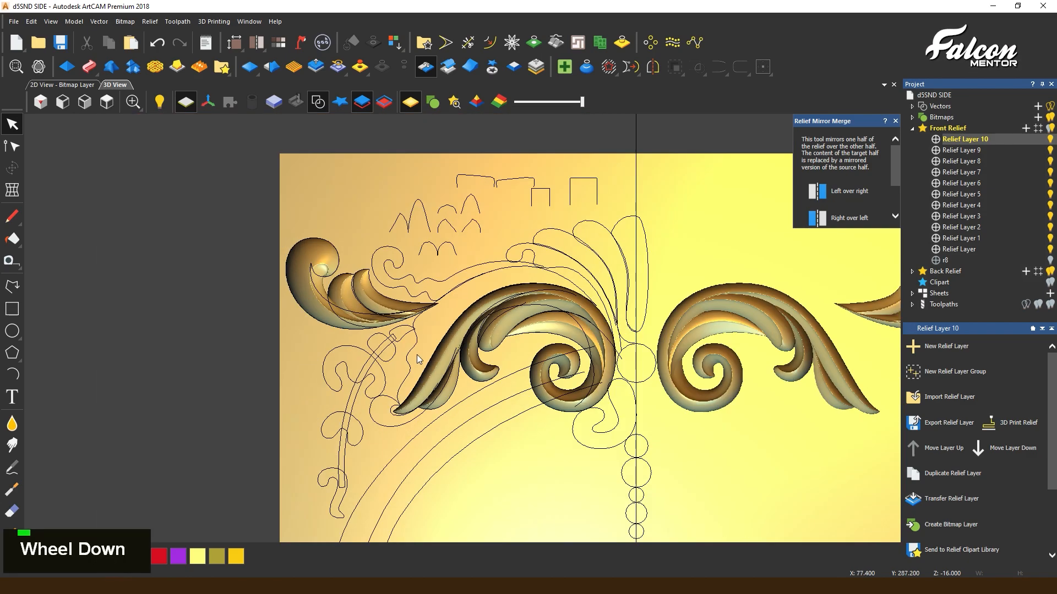
scroll(352, 329, up, 3)
click(908, 587)
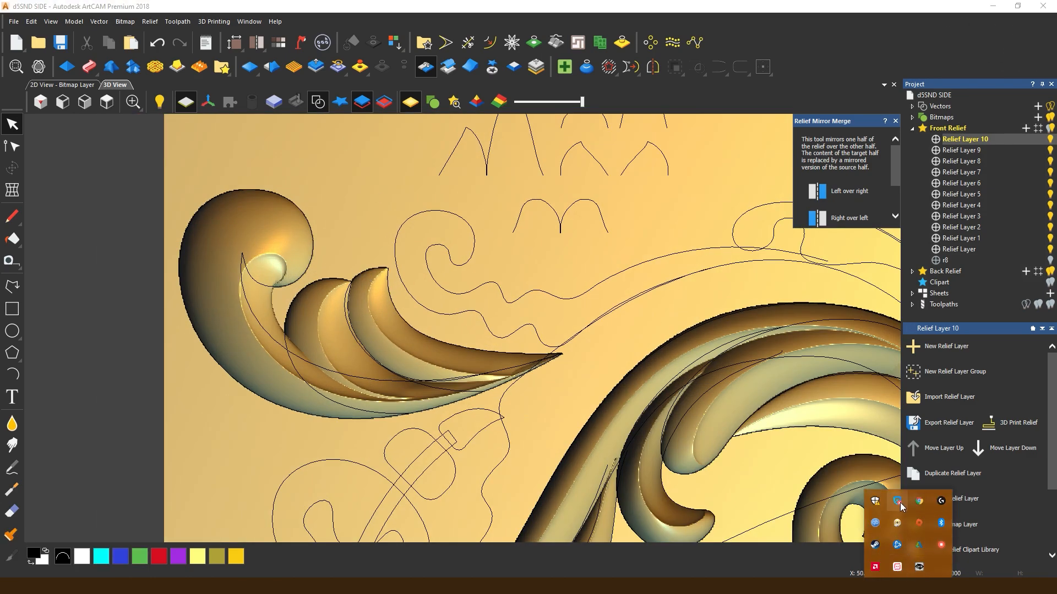
click(738, 473)
scroll(430, 328, down, 5)
scroll(495, 339, up, 2)
click(497, 333)
scroll(501, 330, down, 1)
scroll(526, 286, up, 1)
scroll(530, 275, down, 1)
scroll(530, 275, up, 1)
double_click(1050, 139)
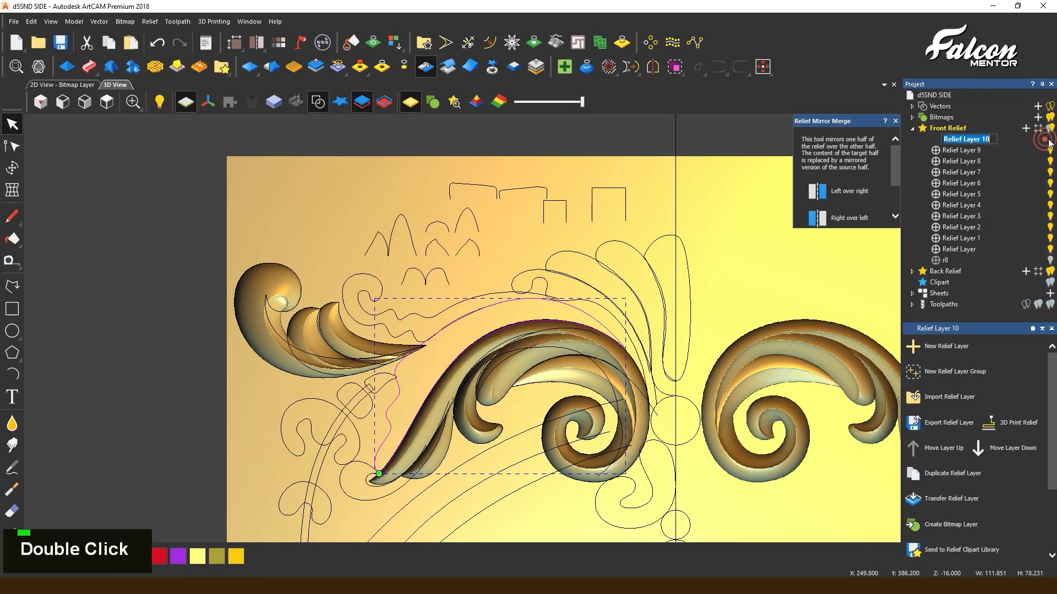
- Cut the wavy scroll outline at the inner end of its curl in node editing and select both halves as rails
scroll(474, 319, up, 2)
click(533, 295)
key(ctrl+z)
key(n)
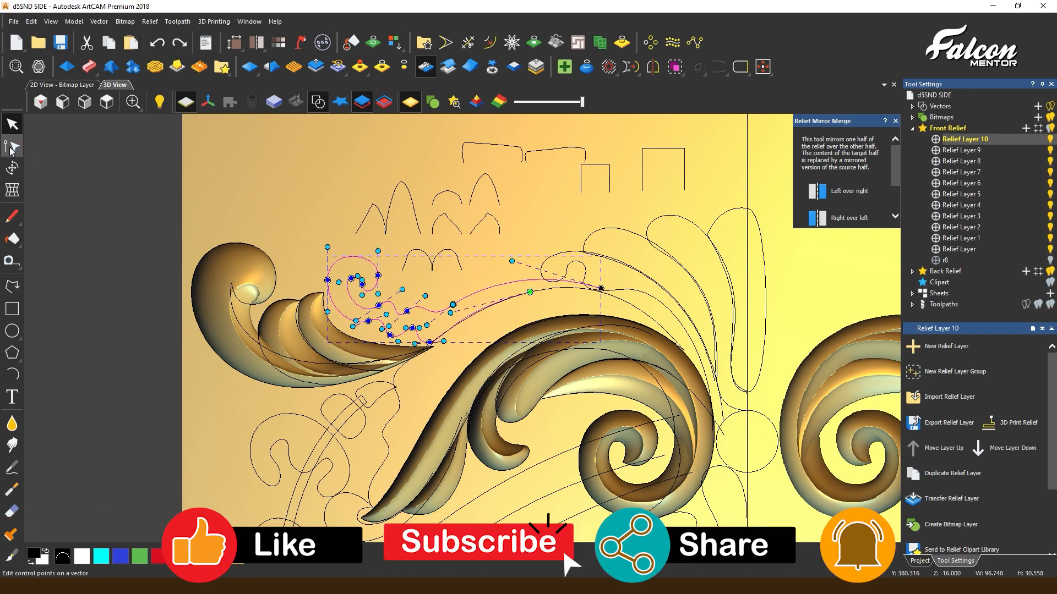
scroll(385, 297, up, 2)
right_click(371, 290)
scroll(371, 290, up, 2)
right_click(371, 290)
click(407, 203)
scroll(353, 279, down, 2)
shift+click(428, 275)
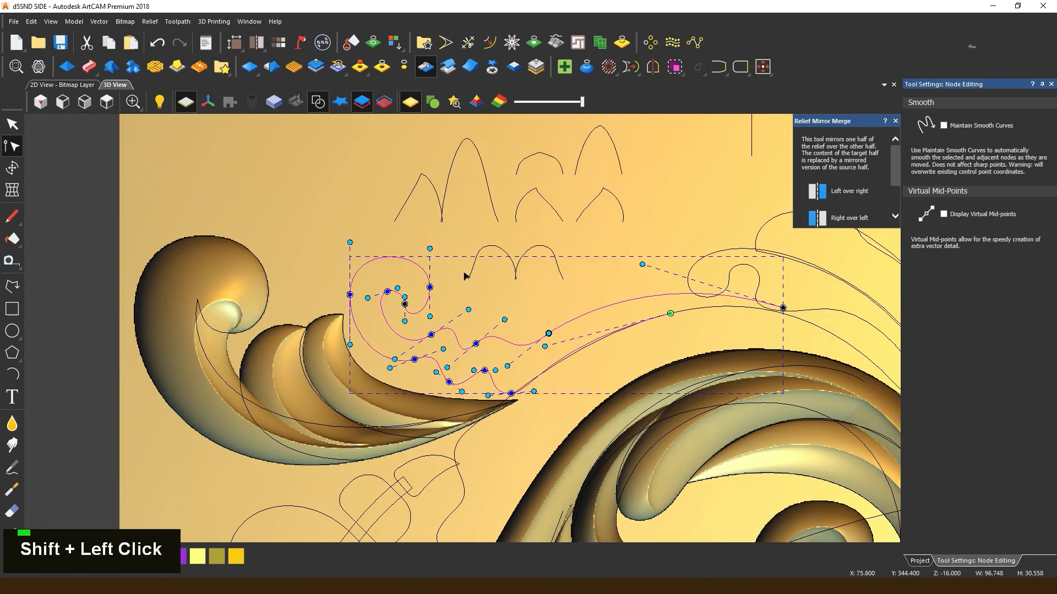
- Try a Two Rail Sweep between the two scroll halves with the small pointed arch as cross section, changing the drive rail settings
click(92, 67)
scroll(462, 327, down, 2)
double_click(545, 247)
click(937, 519)
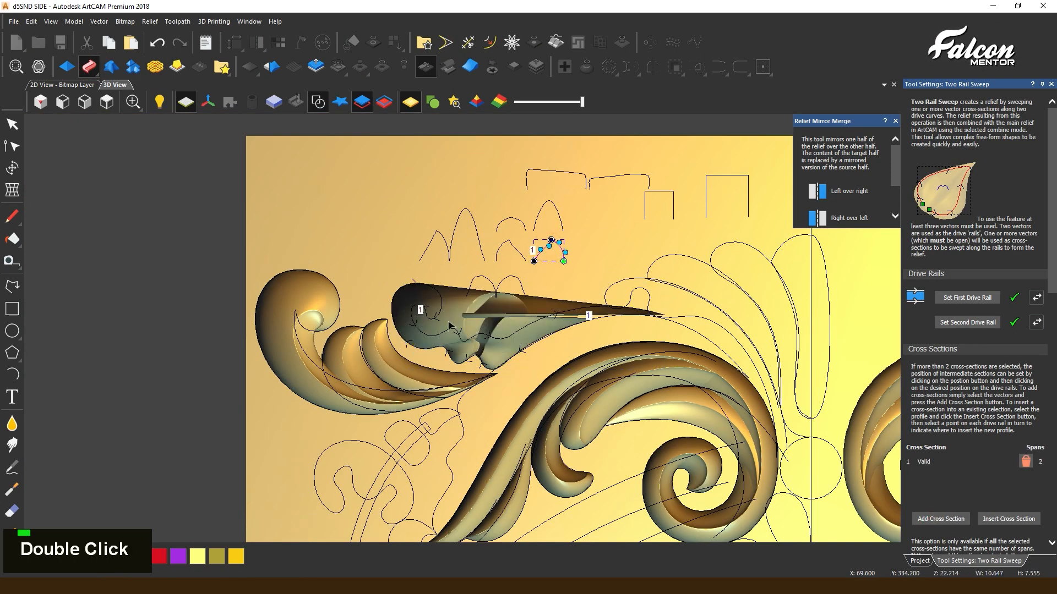
click(1037, 326)
scroll(466, 341, up, 2)
double_click(962, 300)
key(ctrl+z)
- Reselect the scroll halves as drive rails and add the lower middle pointed arch as nine cross sections
click(428, 310)
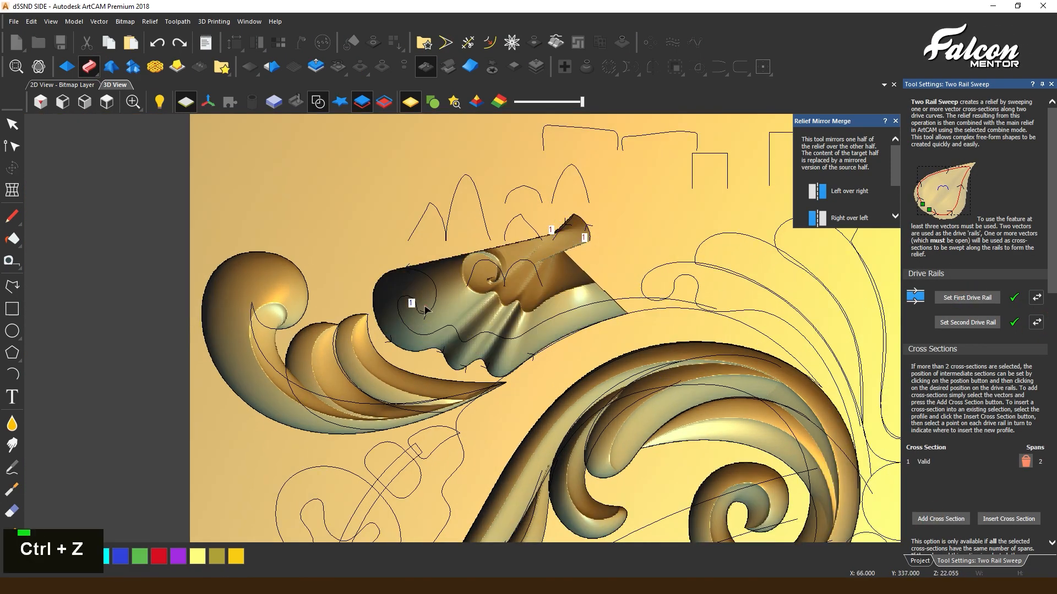
shift+click(413, 299)
double_click(538, 230)
click(946, 519)
click(947, 519)
scroll(374, 315, up, 1)
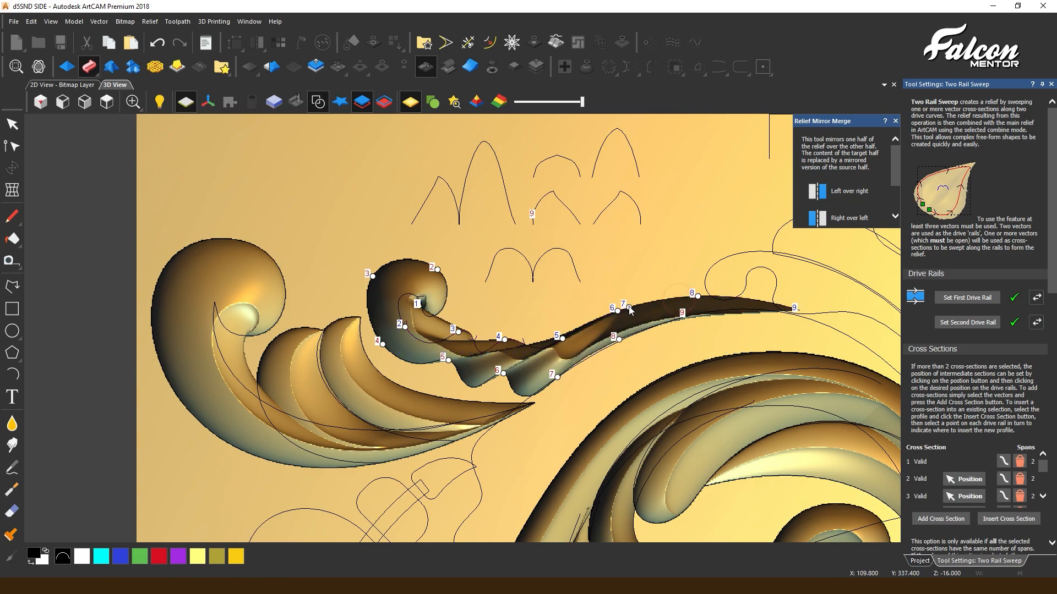
- Reposition cross sections 4 to 8 along the rails to even out the sweep over the scroll's wavy middle
drag(662, 299, 652, 301)
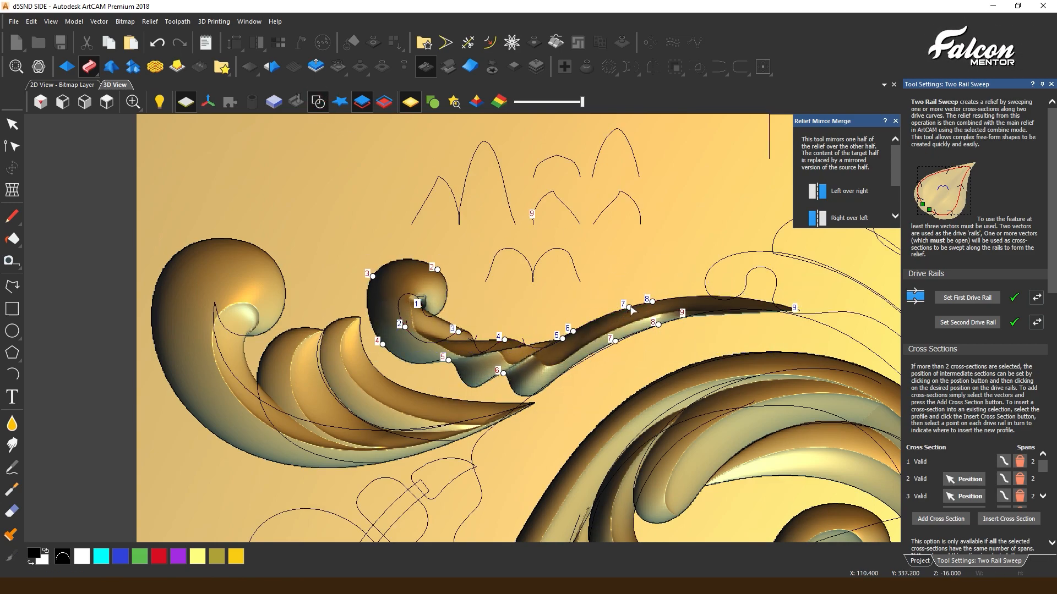
scroll(594, 318, up, 2)
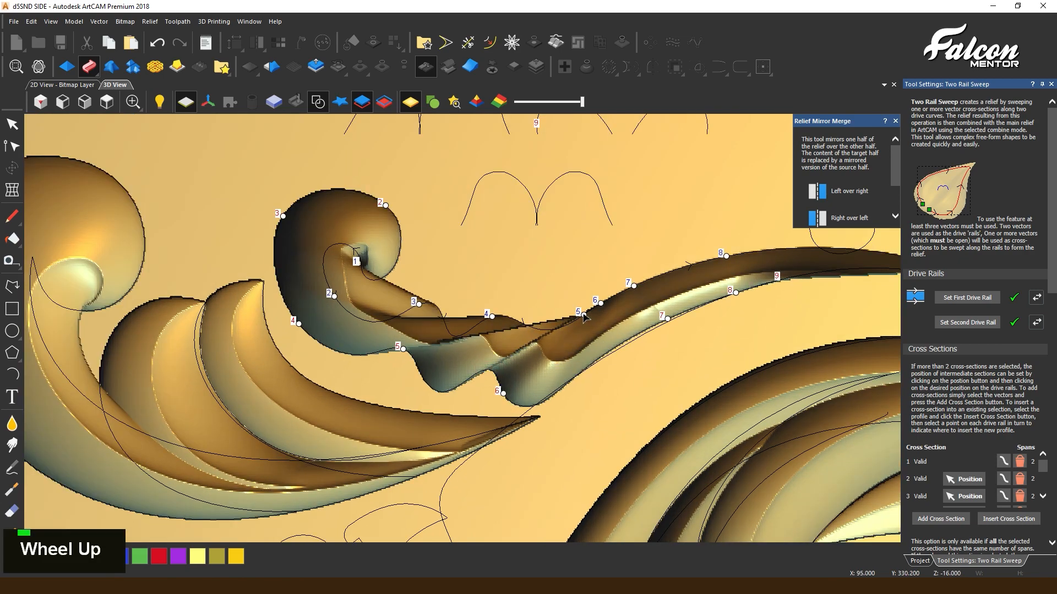
mouse_move(598, 305)
mouse_down()
mouse_move(530, 327)
mouse_move(429, 303)
mouse_up()
drag(404, 350, 416, 365)
mouse_move(503, 316)
mouse_down()
mouse_move(472, 327)
mouse_move(441, 313)
mouse_up()
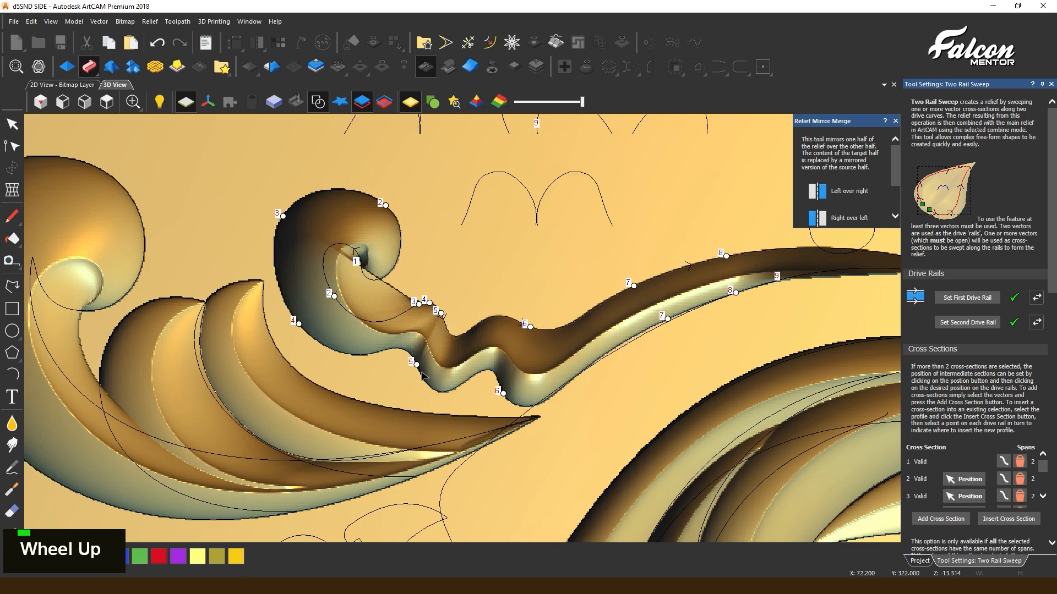
- Slide cross sections 2 to 4 along the inner and outer rails so they pair up around the curl
drag(299, 325, 358, 355)
mouse_move(418, 304)
mouse_down()
mouse_move(347, 312)
mouse_move(367, 323)
mouse_move(346, 312)
mouse_up()
drag(282, 218, 286, 305)
drag(385, 206, 276, 233)
mouse_move(335, 297)
mouse_down()
mouse_move(324, 253)
mouse_move(325, 279)
mouse_up()
- Slide cross sections 6 to 9 along the rails towards the scroll's tail end
middle_drag(326, 281, 626, 365)
drag(769, 248, 717, 252)
drag(658, 269, 702, 283)
drag(584, 270, 655, 254)
drag(542, 304, 600, 264)
drag(484, 319, 525, 315)
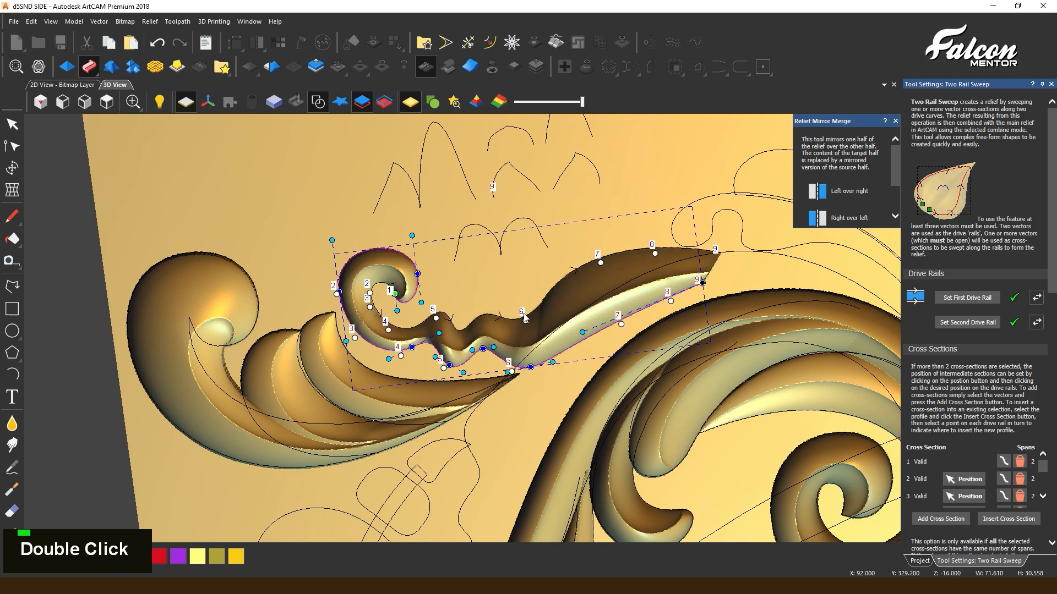
- Reshape the lower rail's tail by moving its nodes and curve handle closer to the upper rail, and adjust cross section 7
drag(579, 344, 606, 280)
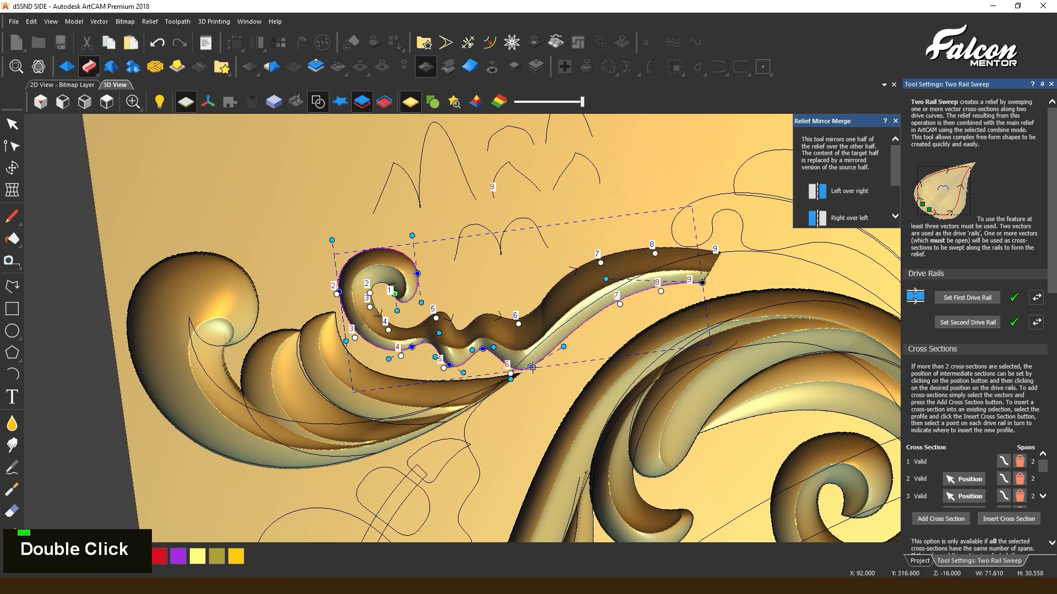
drag(533, 368, 529, 362)
drag(703, 283, 702, 274)
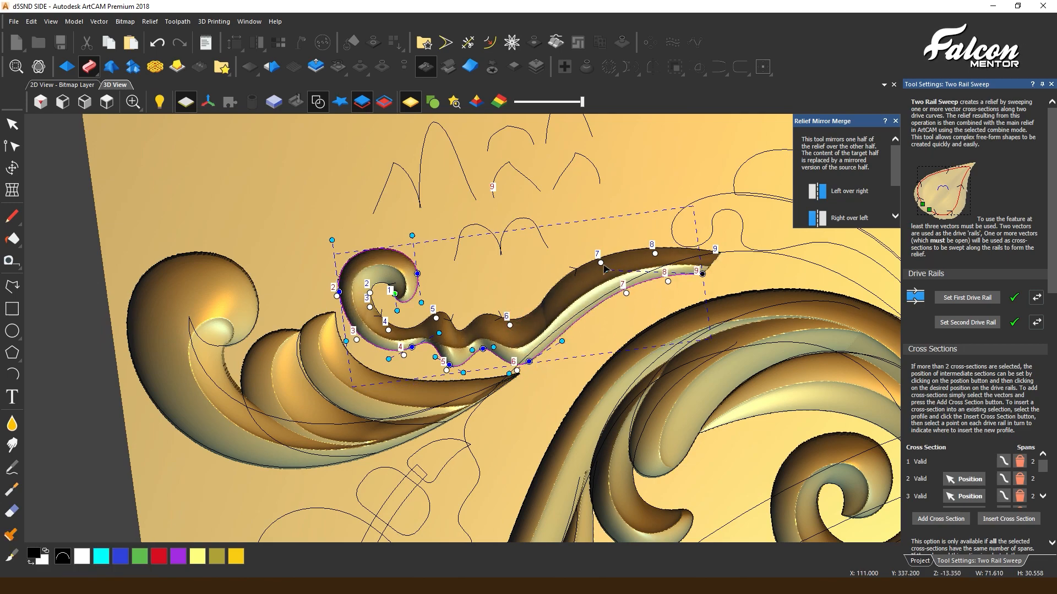
drag(591, 273, 595, 266)
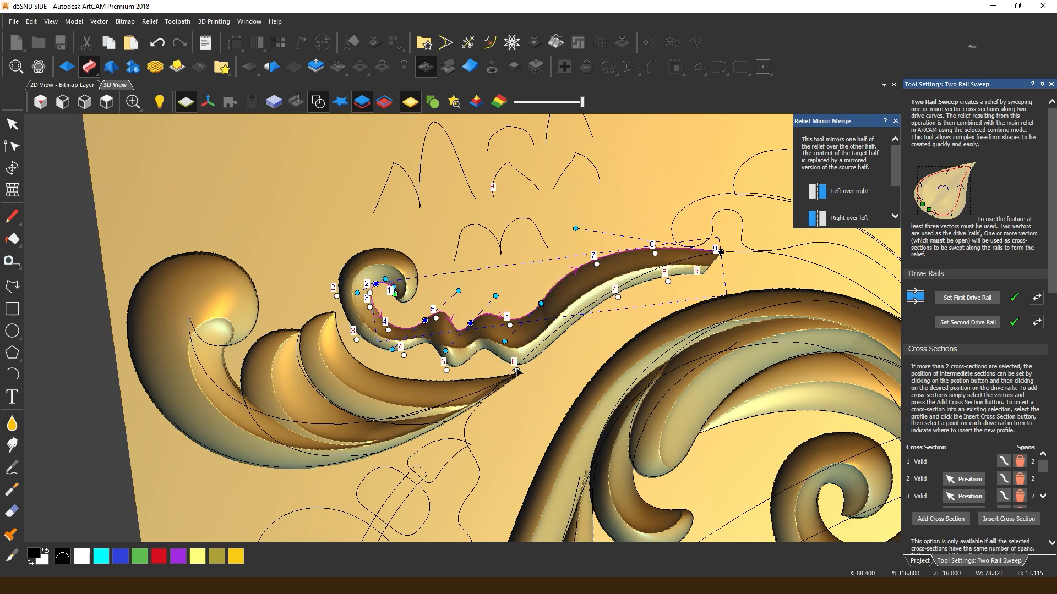
- Fine-tune the positions of cross sections 3 to 6 so the curl and waves flow smoothly
scroll(502, 329, up, 2)
middle_drag(502, 329, 436, 152)
click(317, 103)
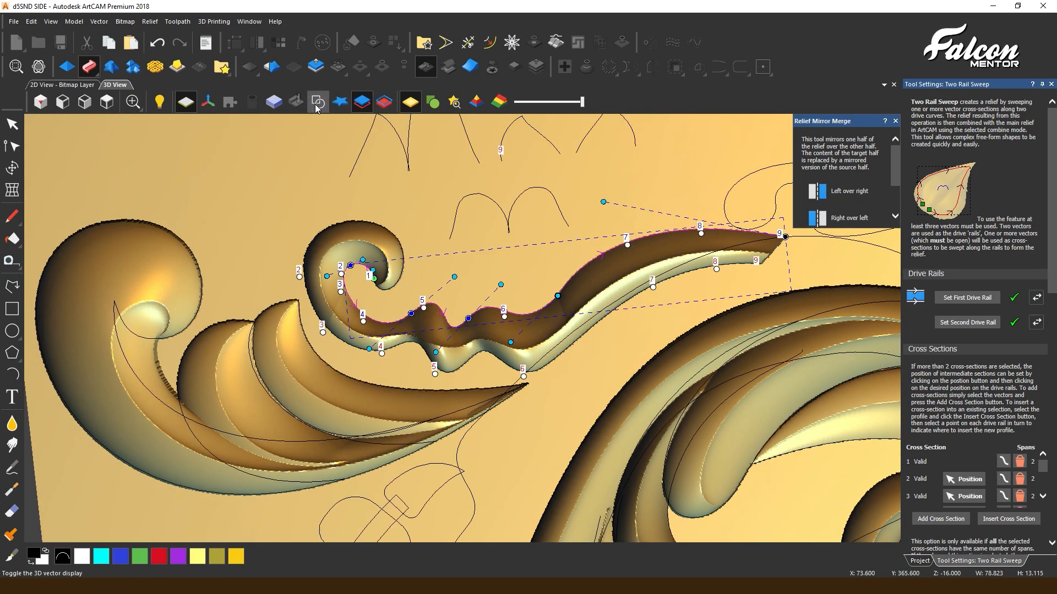
scroll(369, 309, up, 3)
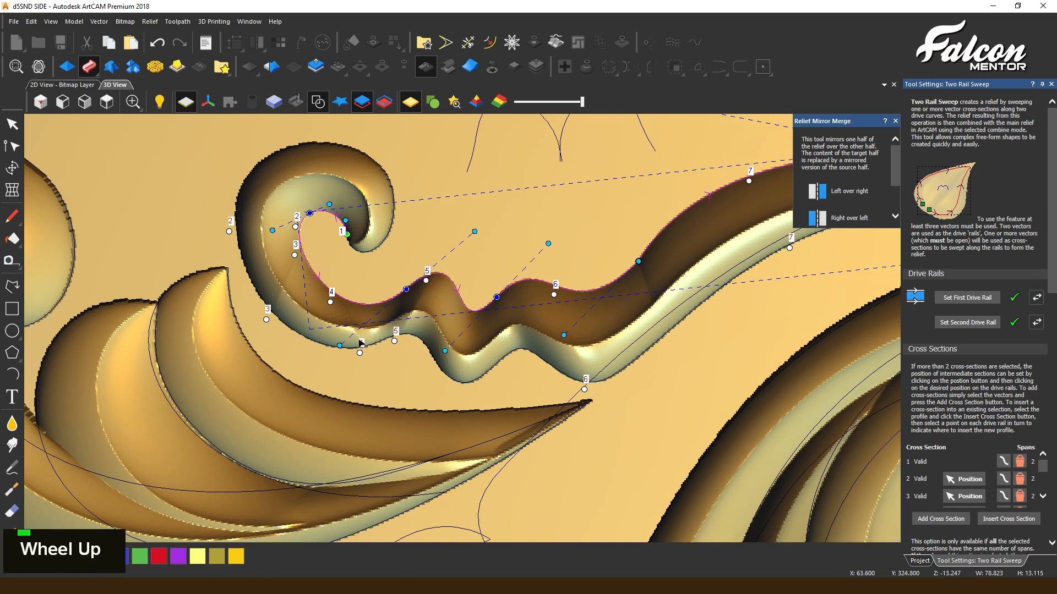
drag(358, 312, 409, 343)
drag(426, 281, 441, 284)
drag(584, 389, 554, 380)
drag(554, 294, 558, 295)
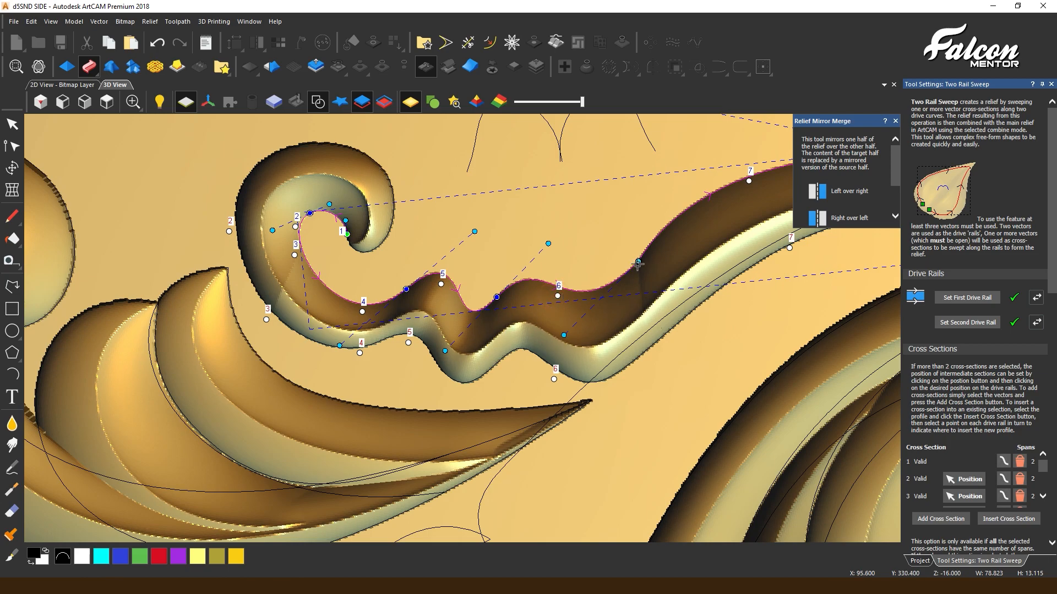
scroll(600, 309, down, 2)
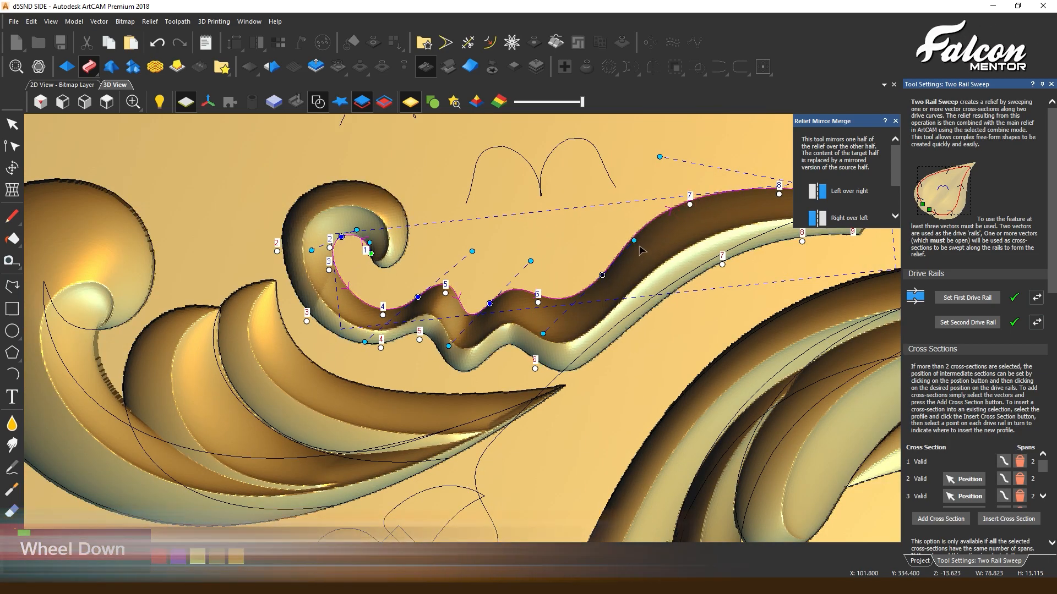
drag(329, 270, 343, 295)
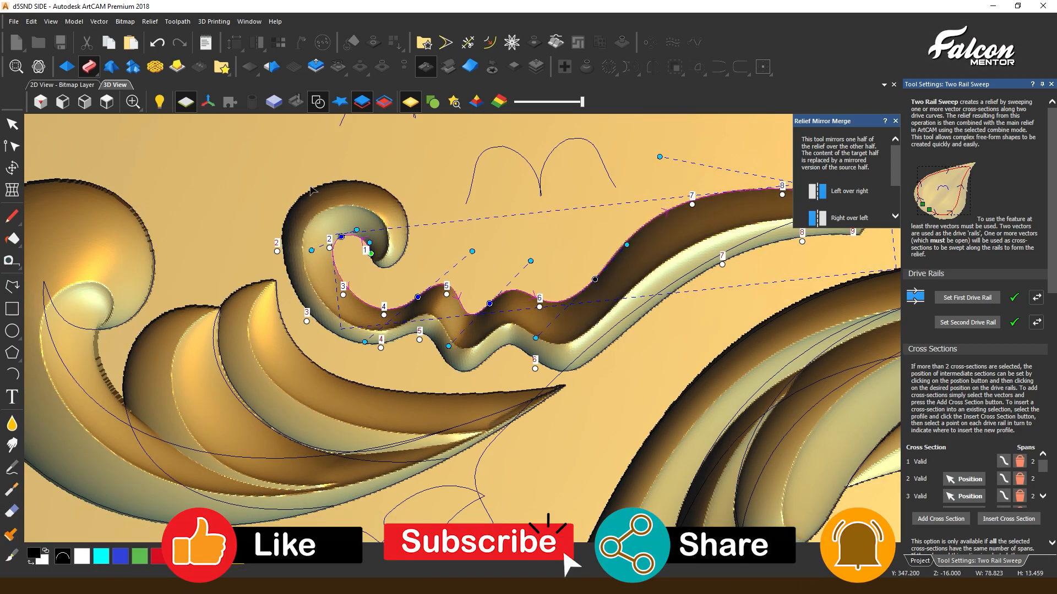
- Hide the vectors and give the wavy scroll's sweep a start height of 2 mm and a scaled final height of 13
click(318, 103)
middle_drag(380, 287, 397, 234)
scroll(979, 484, down, 6)
scroll(955, 450, down, 5)
double_click(981, 451)
text(2)
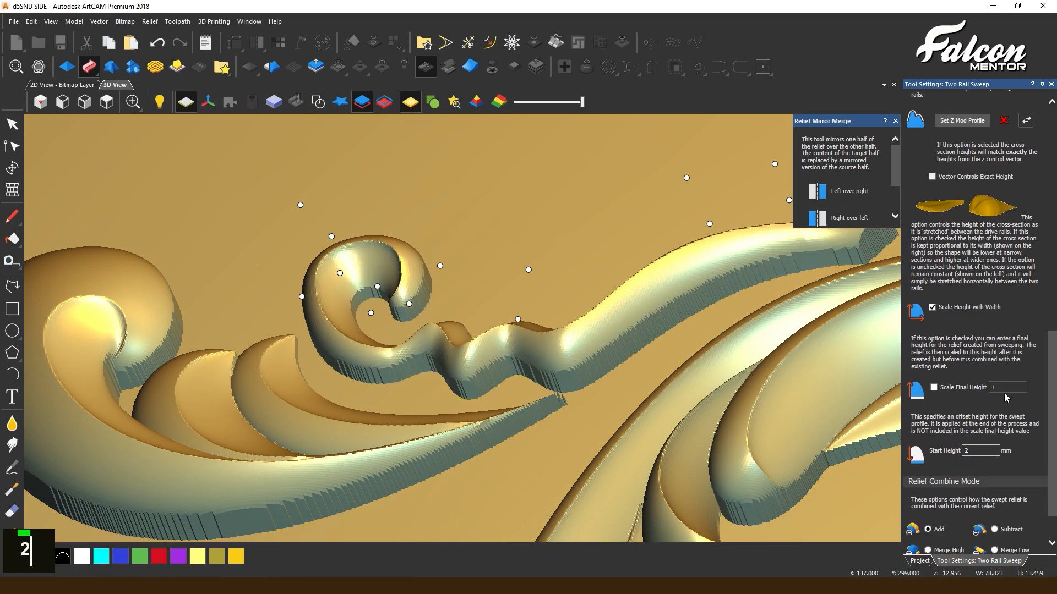
double_click(997, 386)
text(13)
- Apply the wavy scroll's sweep, close the tool and show the vectors again in a view from above
middle_drag(542, 385, 552, 477)
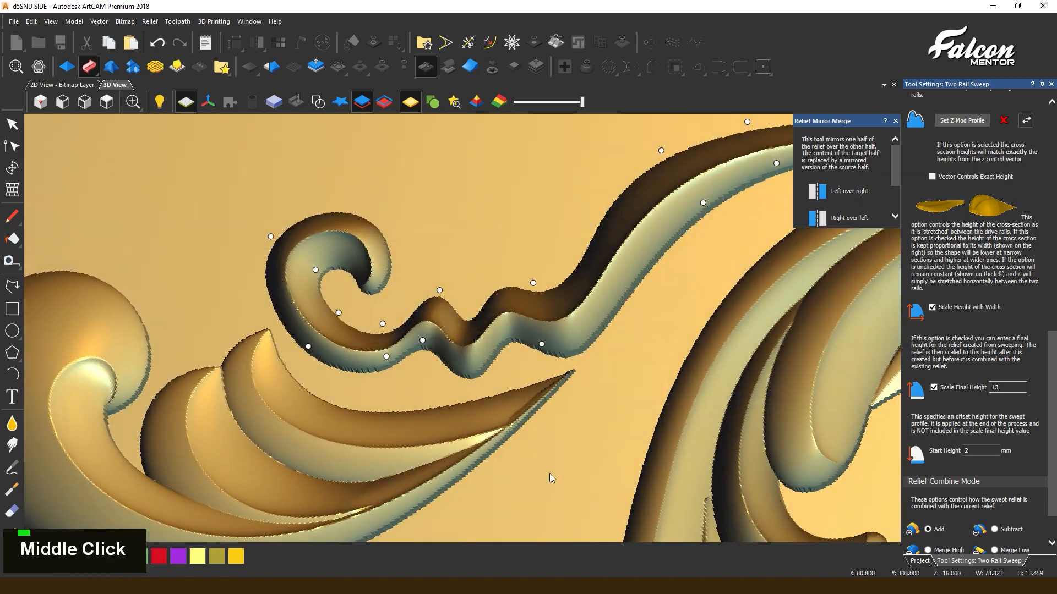
scroll(552, 477, down, 5)
scroll(970, 542, down, 4)
click(990, 545)
click(1026, 545)
click(272, 196)
click(321, 102)
click(107, 102)
scroll(382, 206, up, 5)
scroll(380, 269, down, 2)
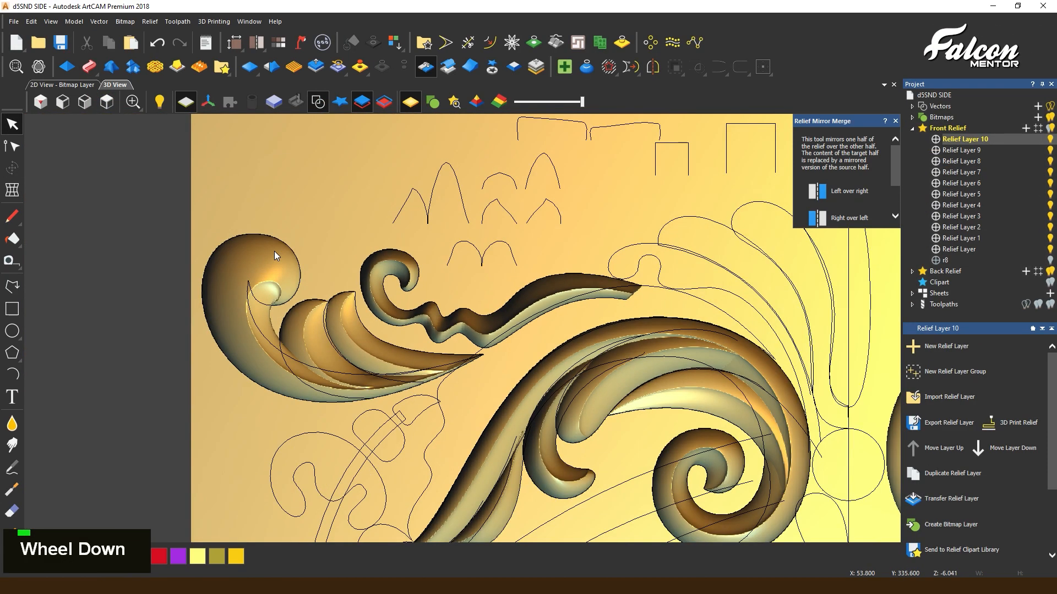
- Undo the trial move of the wavy scroll's relief and reshape it so its curl extends slightly outward
click(490, 66)
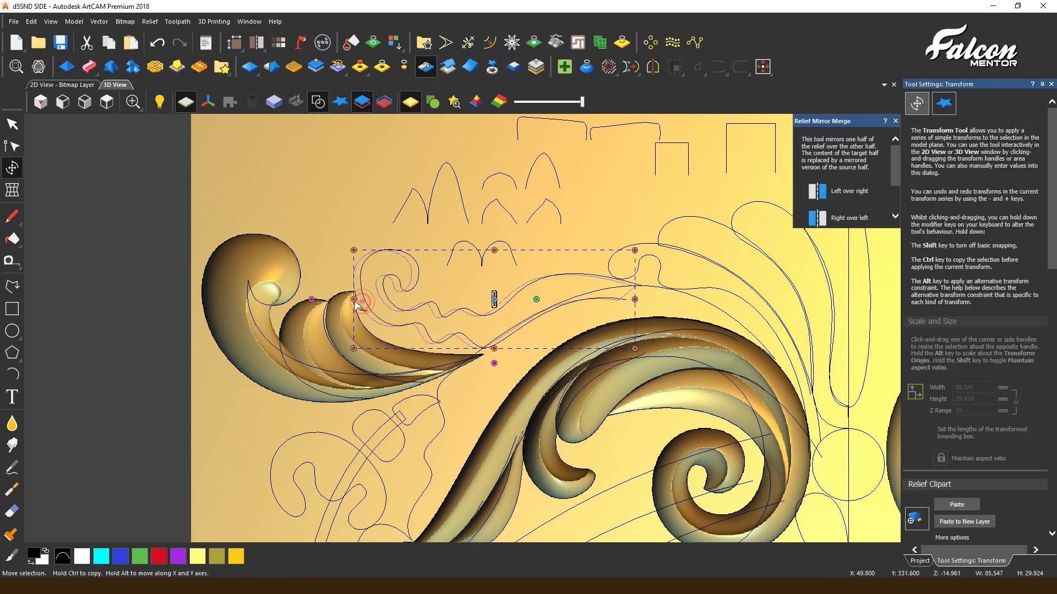
key(ctrl+z)
click(467, 277)
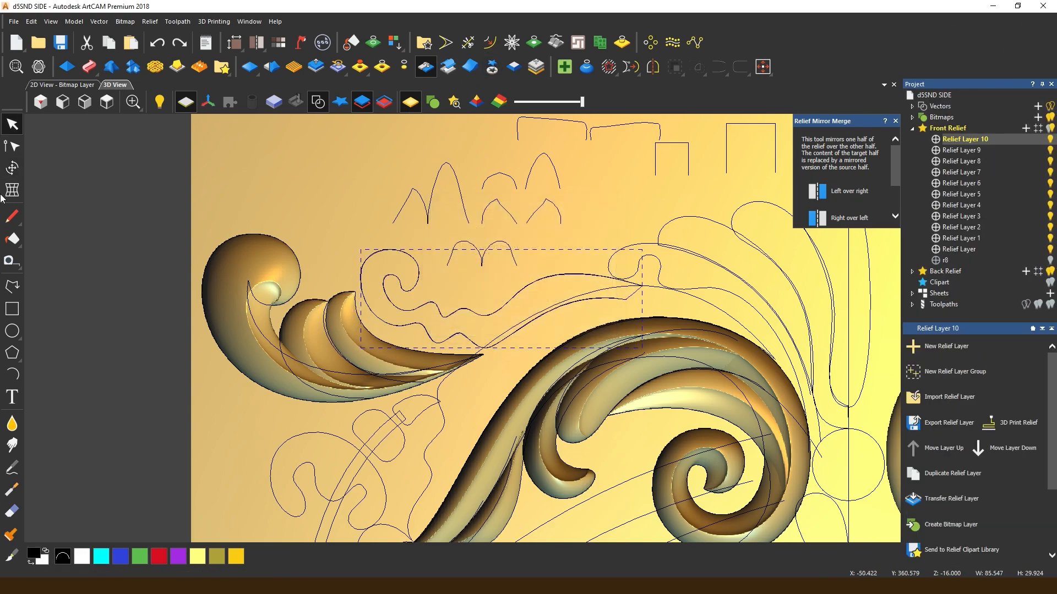
double_click(388, 306)
key(Return)
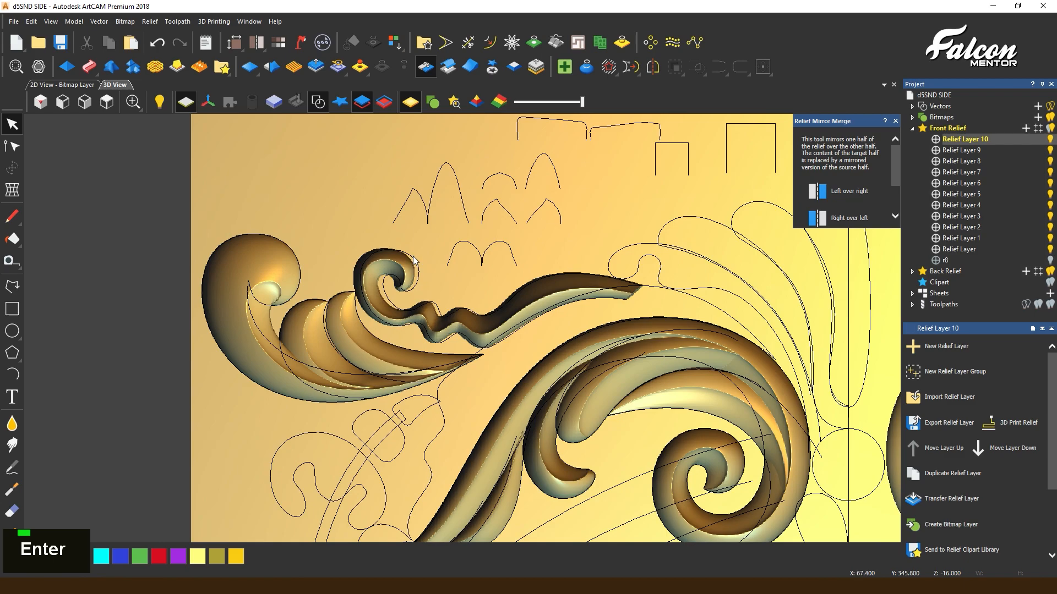
- Mirror the wavy scroll's relief left over right and check both sides of the ornament
scroll(383, 283, up, 2)
scroll(429, 306, down, 7)
scroll(550, 264, up, 1)
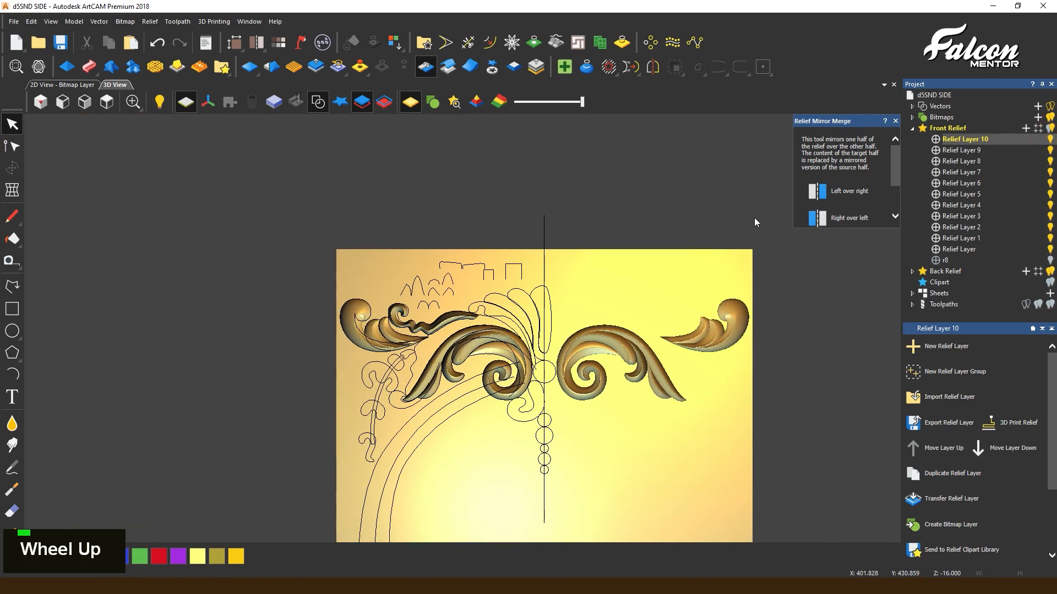
scroll(400, 318, up, 1)
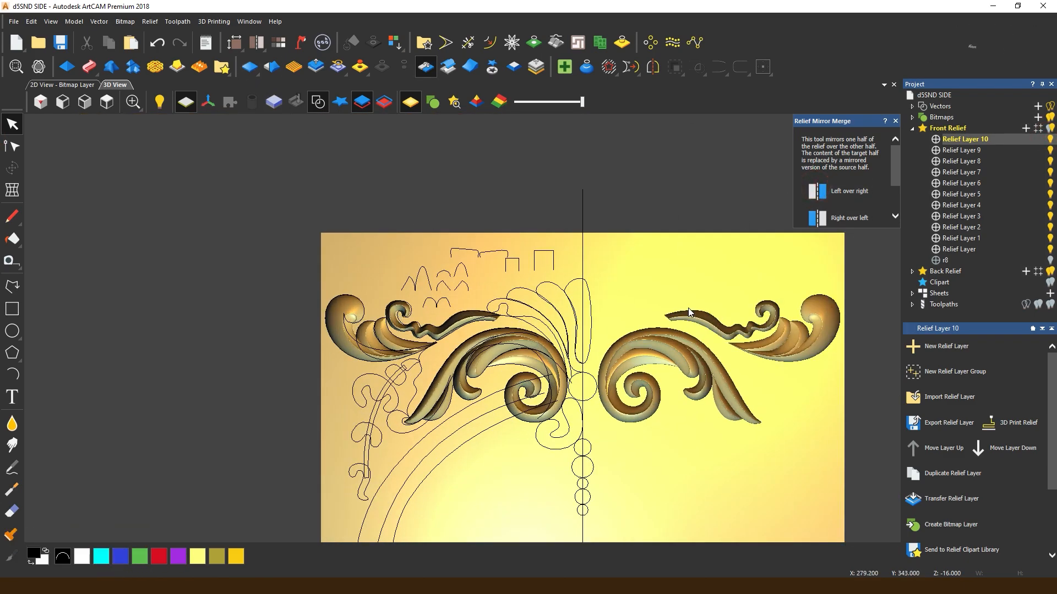
scroll(410, 198, up, 3)
middle_drag(435, 165, 389, 302)
click(110, 100)
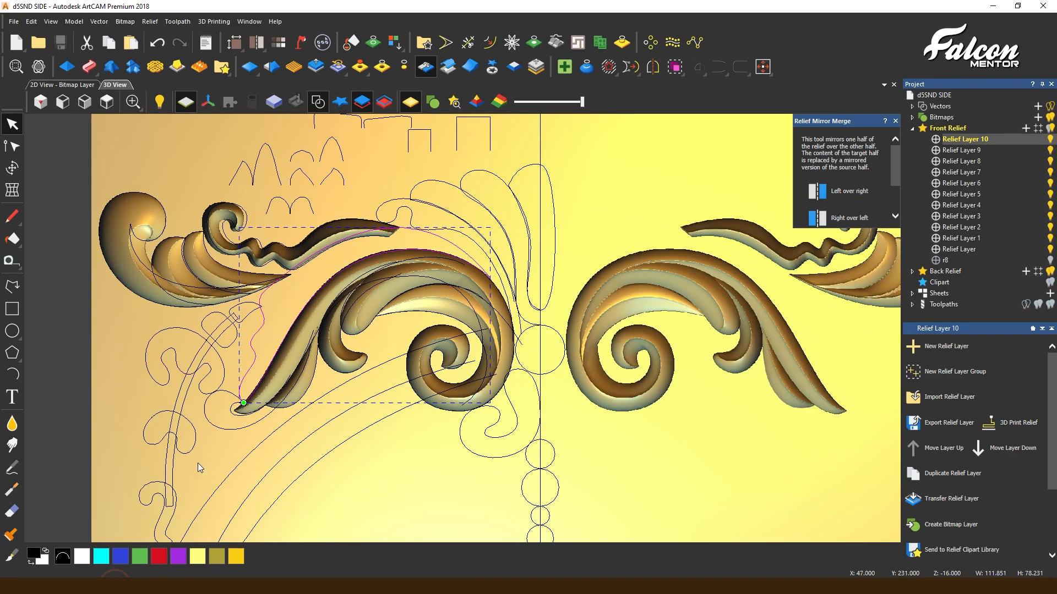
- Open the Shape Editor for the wavy-edged outer leaf vector and add a new relief layer for it
alt+scroll(440, 308, up, 1)
alt+scroll(440, 308, down, 2)
alt+scroll(440, 308, up, 2)
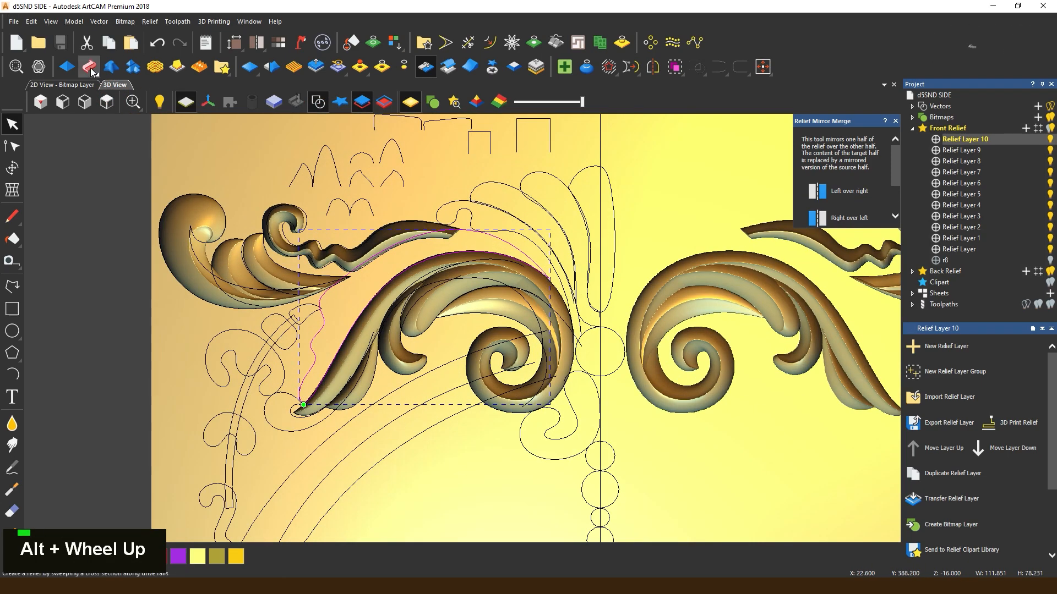
click(91, 71)
click(920, 561)
double_click(1025, 128)
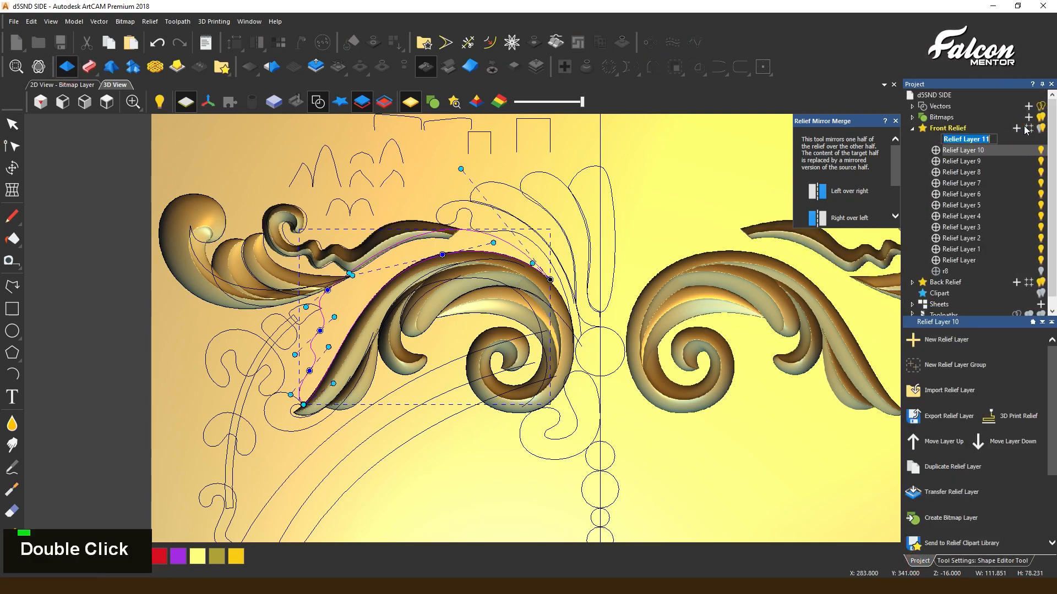
click(971, 561)
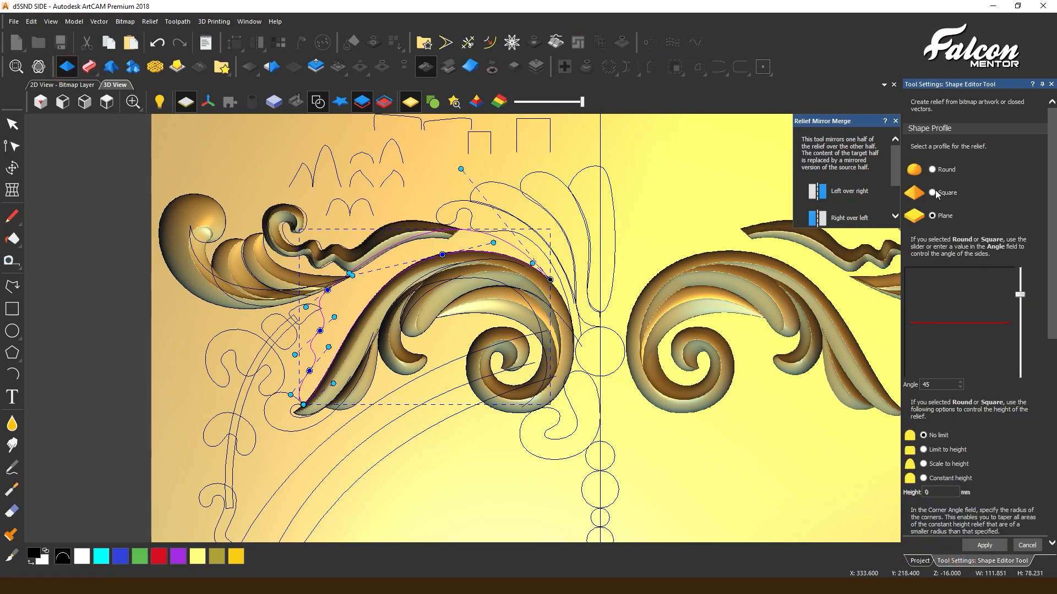
- Give the wavy-edged leaf a round shape profile with a 90-degree angle
click(934, 193)
middle_drag(579, 314, 523, 404)
click(932, 170)
drag(1020, 294, 1013, 245)
middle_drag(512, 382, 558, 248)
scroll(939, 505, down, 5)
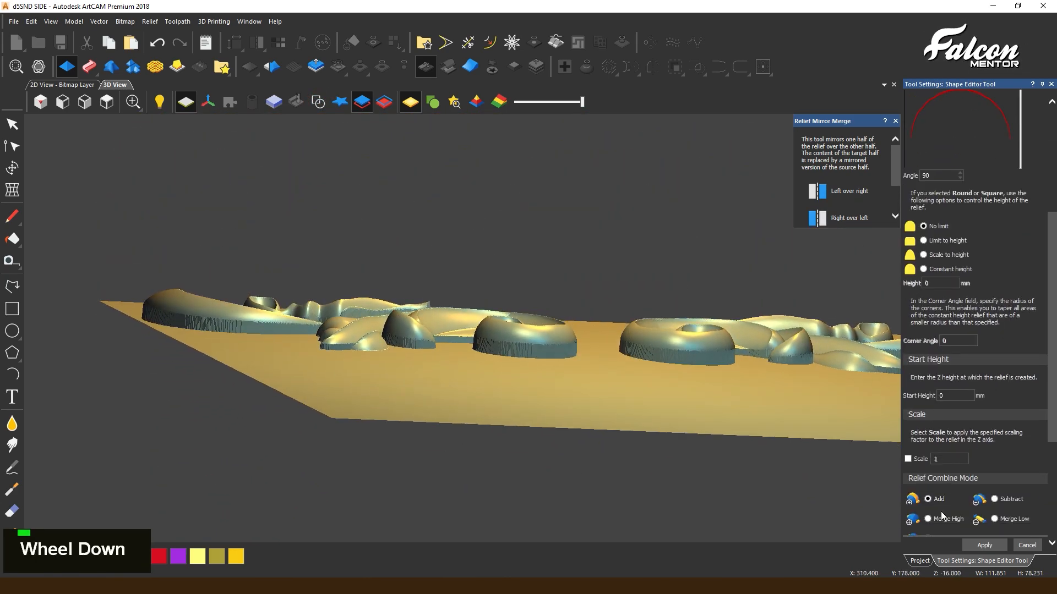
- Try a 3 mm start height for the wavy-edged leaf and inspect its preview from several angles
text(3)
middle_drag(330, 366, 405, 473)
click(920, 561)
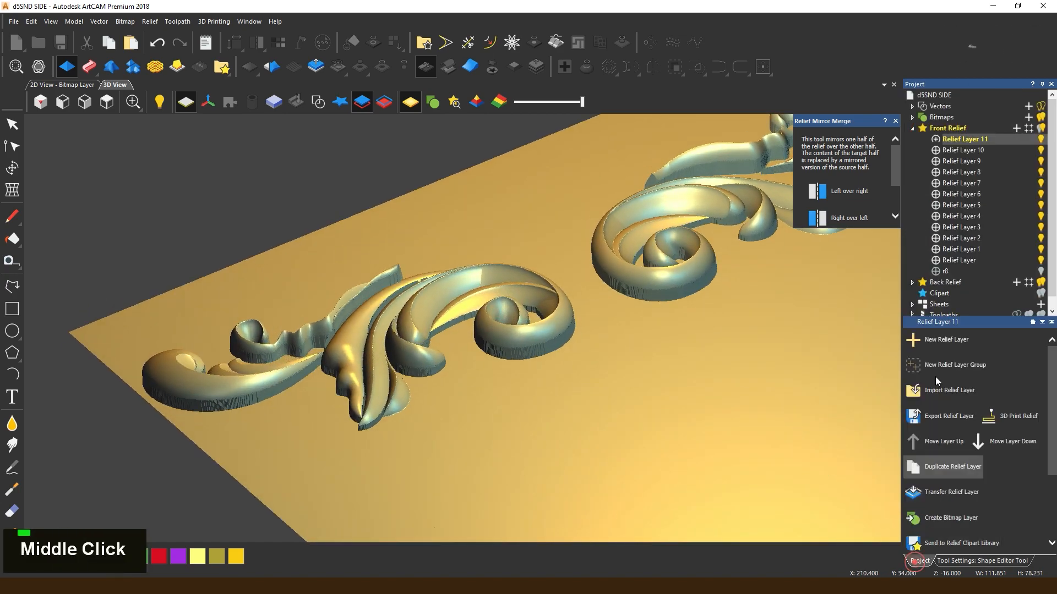
click(959, 559)
middle_drag(308, 397, 520, 321)
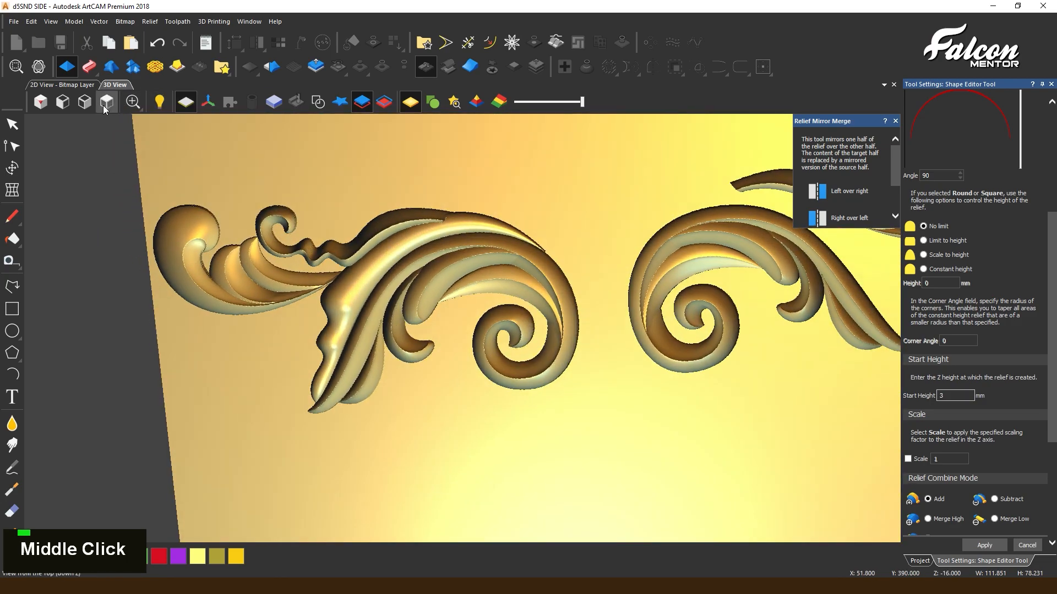
- Restrict the wavy-edged leaf's shape with Limit to height at 15 mm
scroll(826, 320, up, 2)
click(924, 240)
drag(944, 283, 920, 284)
text(15)
middle_drag(489, 295, 460, 237)
- Raise the wavy-edged leaf's height limit to 18 mm and its start height to 5 mm
drag(946, 283, 923, 361)
text(18)
double_click(955, 396)
text(5)
middle_drag(496, 330, 386, 330)
scroll(395, 310, down, 2)
- Select all vectors of the hanging stem with its buds and give them a round shape profile at 90 degrees
click(406, 267)
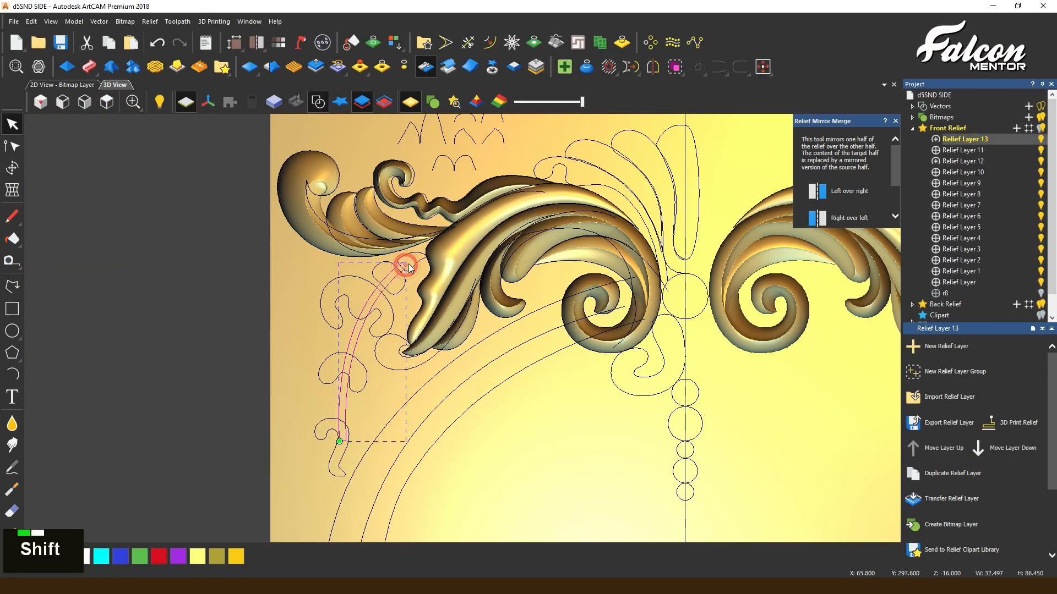
shift+click(377, 274)
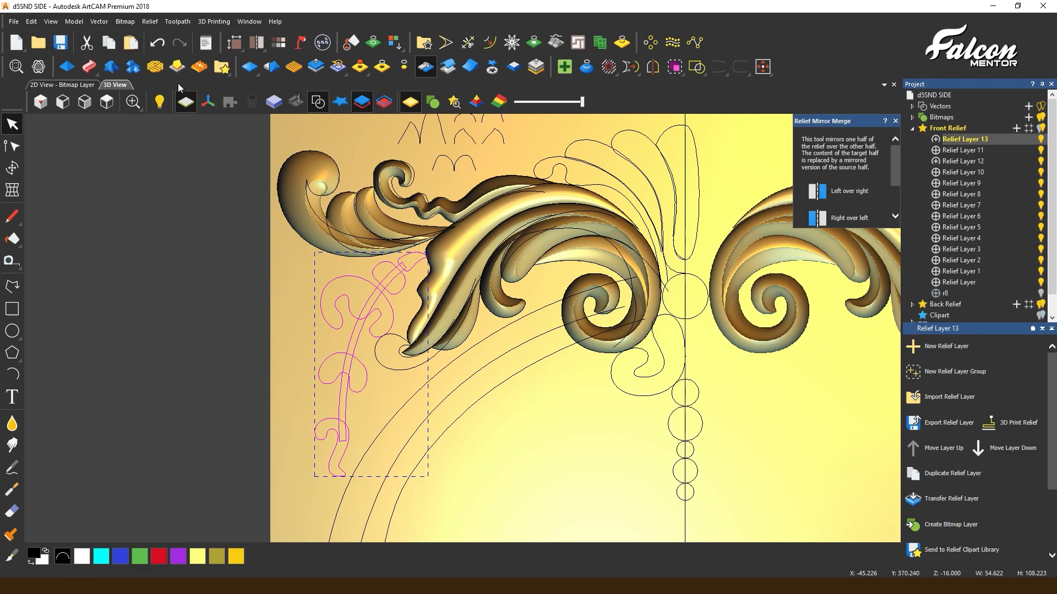
click(67, 66)
drag(1020, 341, 1020, 267)
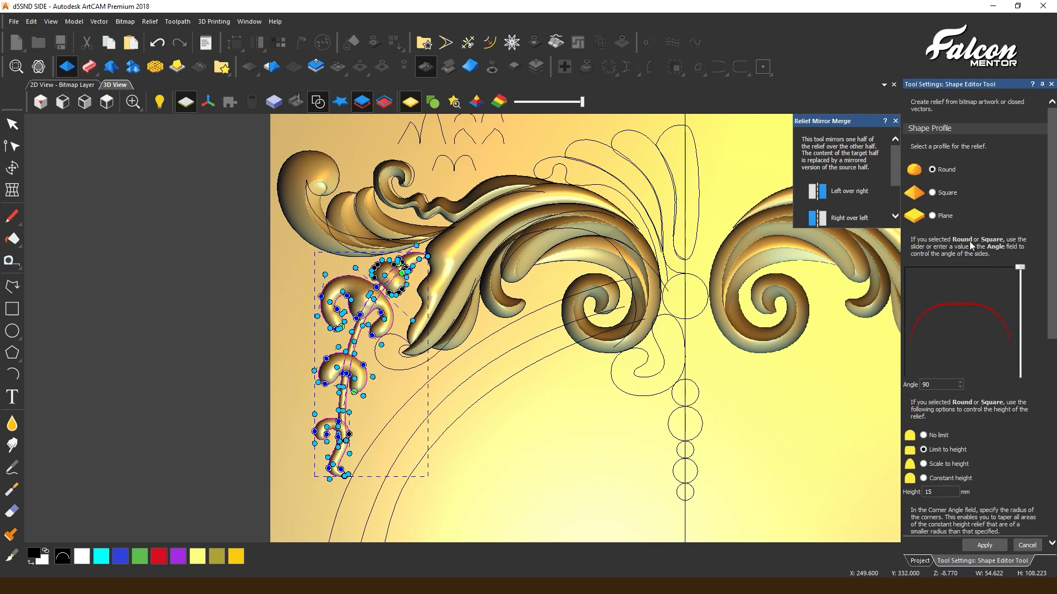
scroll(352, 441, up, 5)
- Set the hanging stem's start height to 3 mm, apply the shape and close the Shape Editor
click(941, 492)
scroll(969, 475, down, 4)
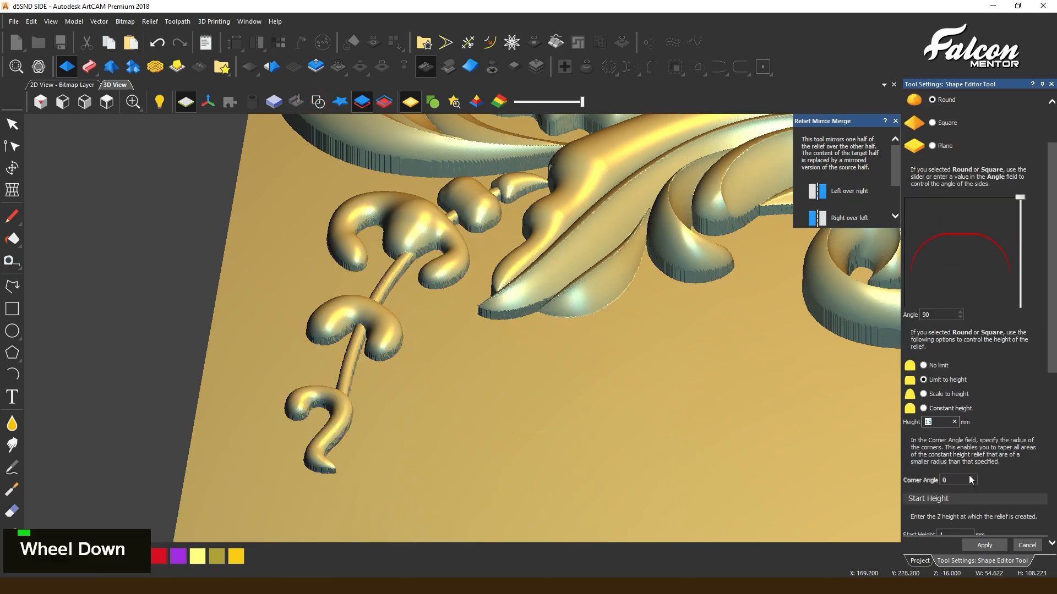
click(951, 396)
text(3)
middle_drag(562, 352, 454, 299)
scroll(484, 418, down, 4)
click(974, 542)
click(12, 124)
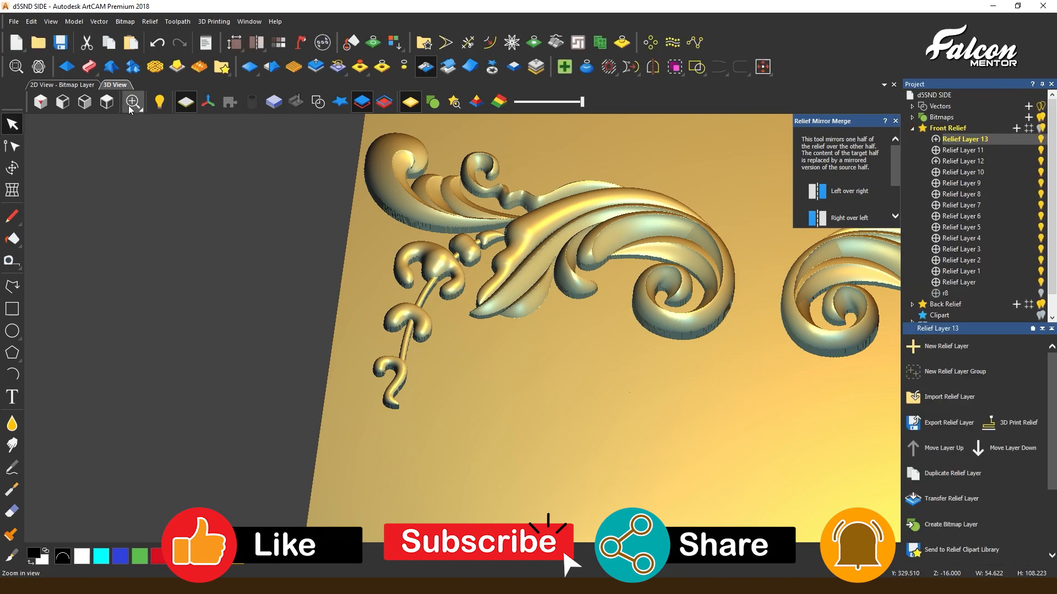
- Add the asymmetrical peaked profile as the cross-section of the Two Rail Sweep for the small curled leaf at the big leaf's tip
click(106, 102)
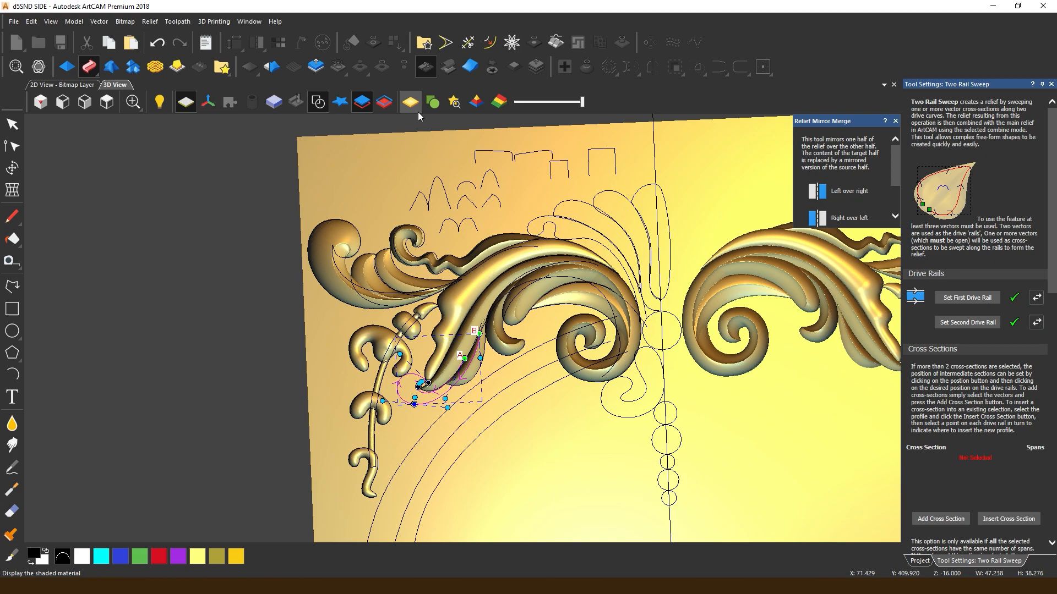
alt+scroll(472, 350, up, 3)
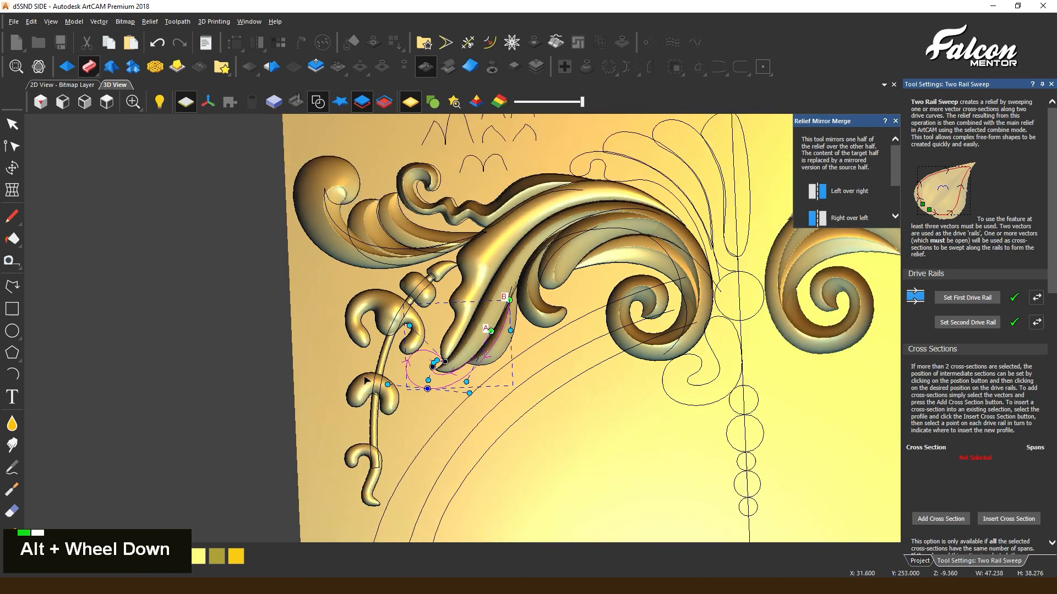
scroll(583, 305, down, 1)
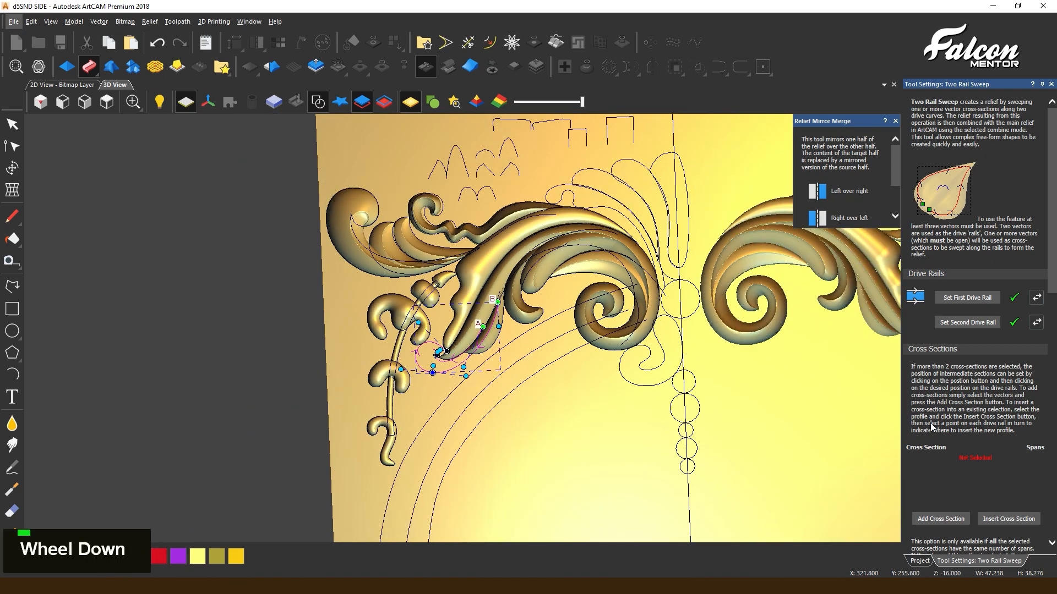
click(511, 165)
click(940, 518)
scroll(455, 360, up, 2)
scroll(454, 357, down, 1)
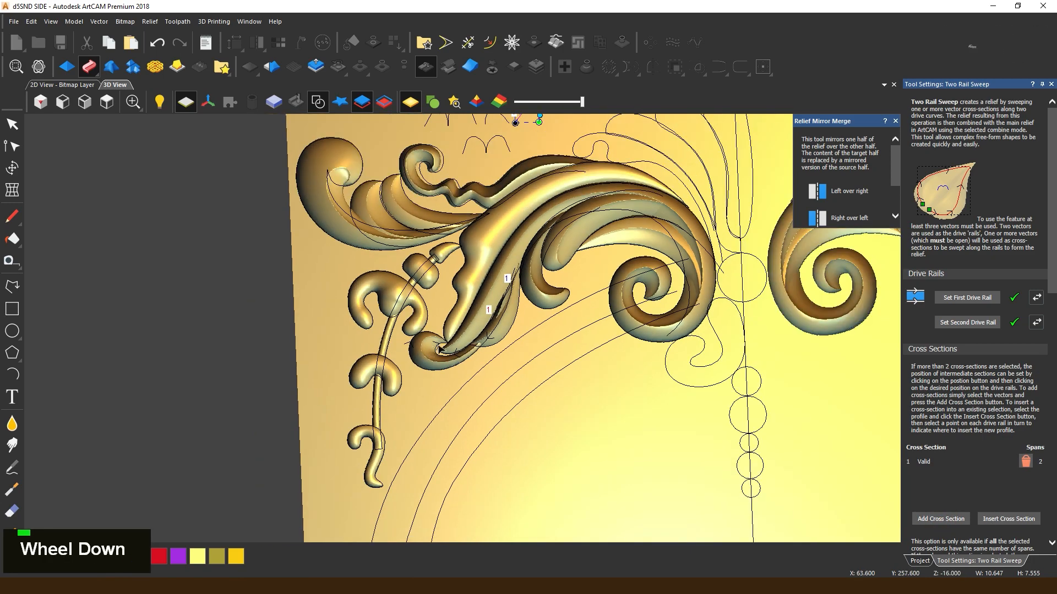
- Give the small curled leaf's sweep a start height of 3 mm and a scaled final height of 15
click(457, 344)
scroll(460, 344, up, 2)
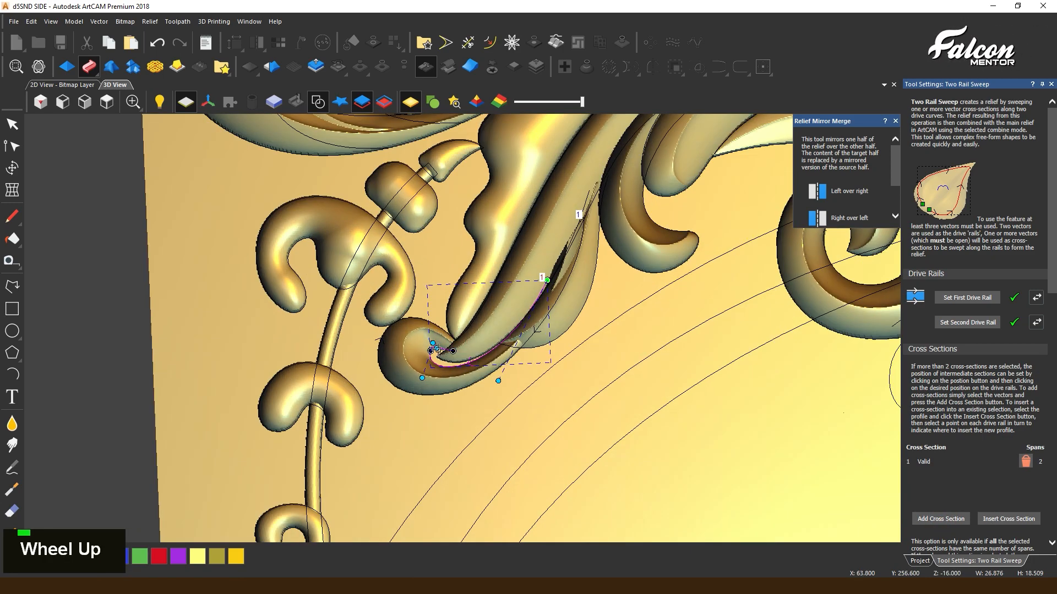
scroll(573, 267, down, 8)
middle_drag(495, 391, 498, 441)
scroll(494, 448, down, 2)
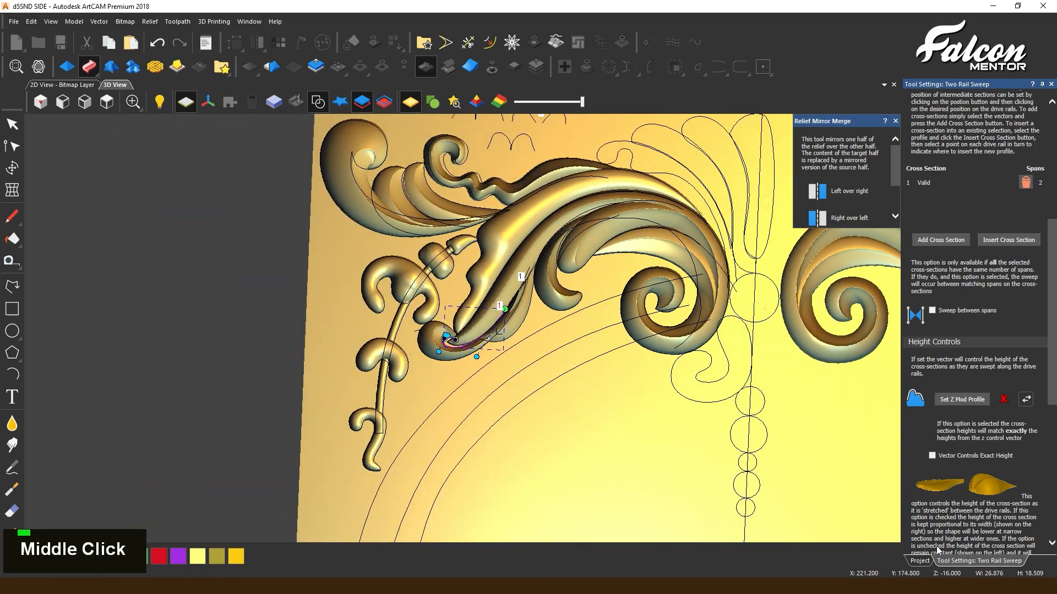
scroll(974, 385, down, 5)
click(979, 451)
text(3)
text(15)
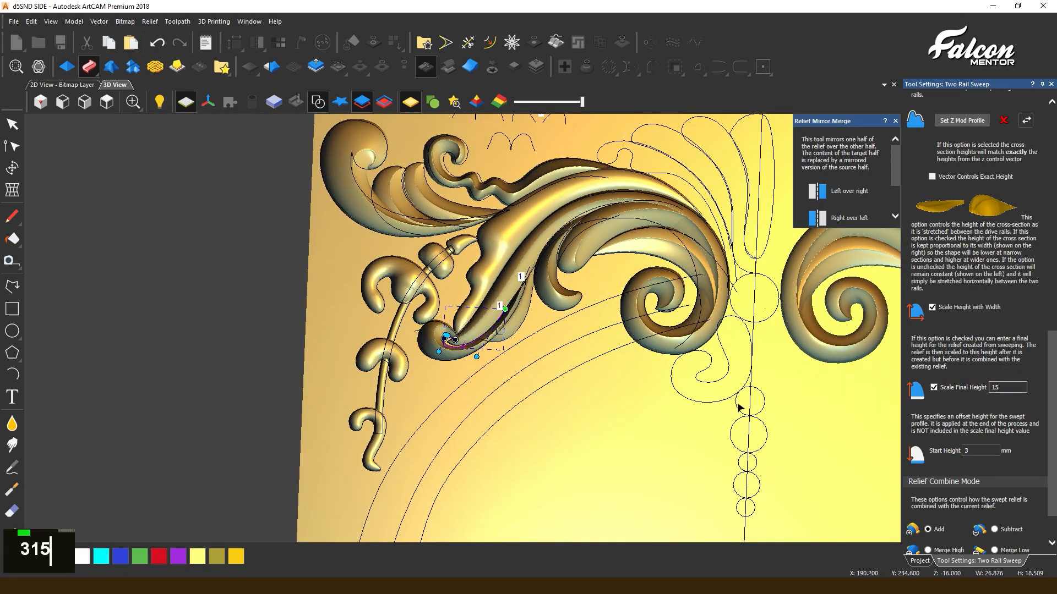
- Apply the small curled leaf's sweep and hide the vectors to inspect the relief
scroll(960, 468, down, 3)
click(967, 543)
click(921, 561)
click(315, 103)
middle_drag(542, 352, 564, 297)
- Scale the small curled leaf's relief layer to a height of 15 mm
click(317, 71)
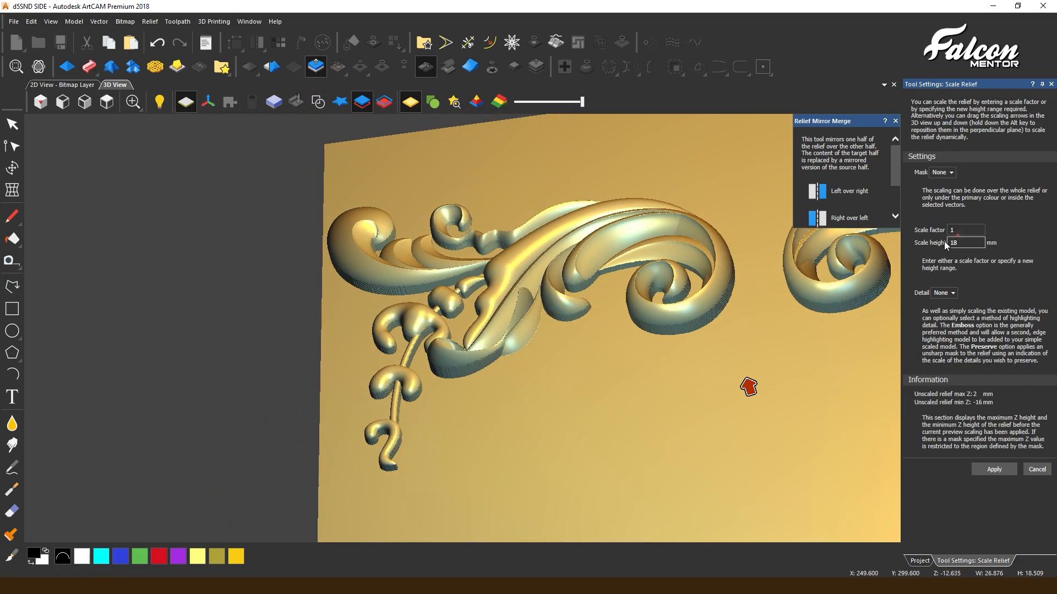
double_click(956, 242)
text(15)
scroll(466, 288, up, 4)
middle_drag(473, 297, 462, 380)
- Clean up the small curled leaf's relief with the Eraser tool and show the vectors again
click(12, 511)
scroll(548, 277, down, 5)
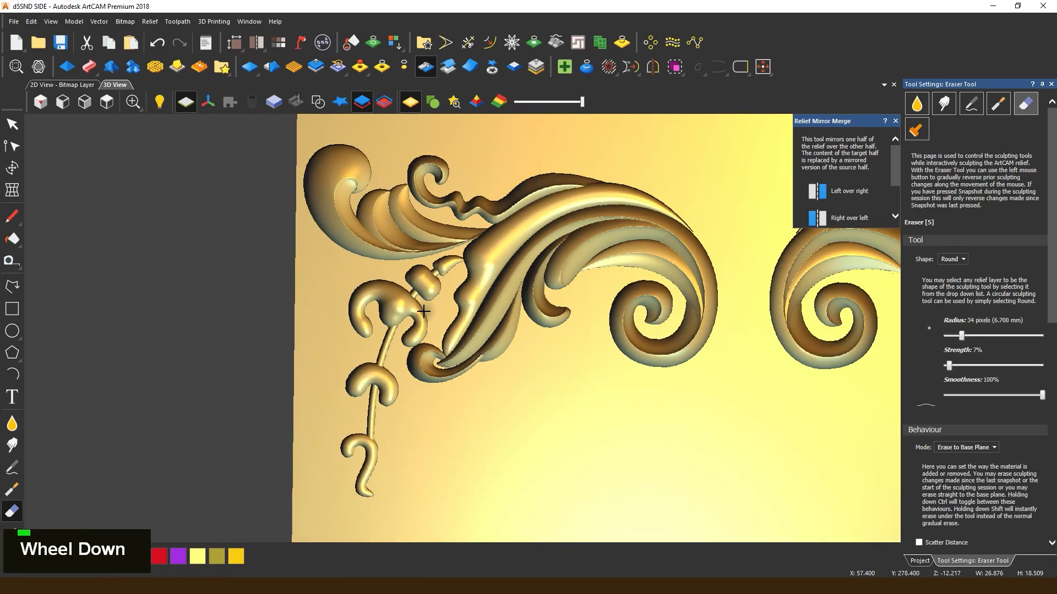
key(Escape)
click(318, 102)
scroll(550, 276, up, 5)
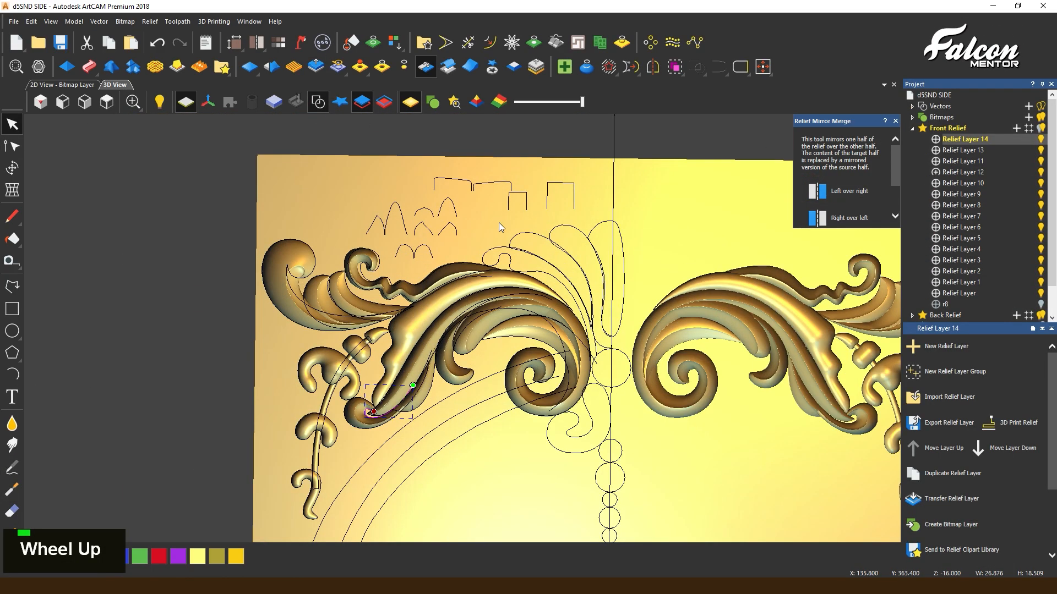
- Split the curled upper leaf's outline into two rail vectors with node editing
double_click(536, 273)
scroll(500, 264, up, 2)
right_click(498, 264)
double_click(500, 253)
right_click(500, 253)
scroll(470, 253, down, 2)
shift+click(468, 247)
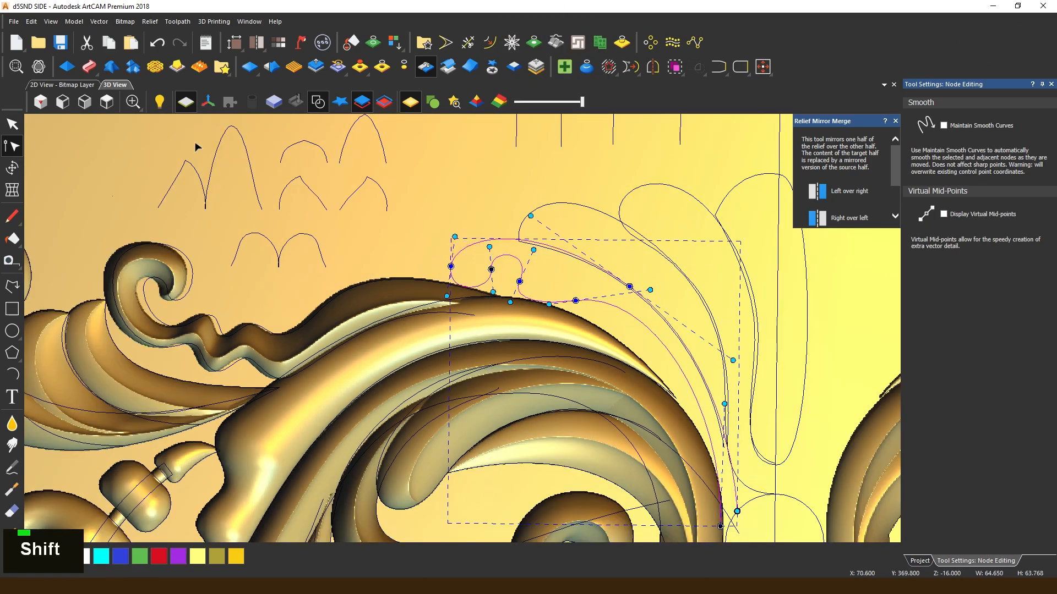
- Add a new relief layer for the curled upper leaf, undoing the stray changes
scroll(264, 222, down, 1)
click(919, 561)
click(1029, 129)
key(ctrl+z)
click(1017, 128)
key(ctrl+z)
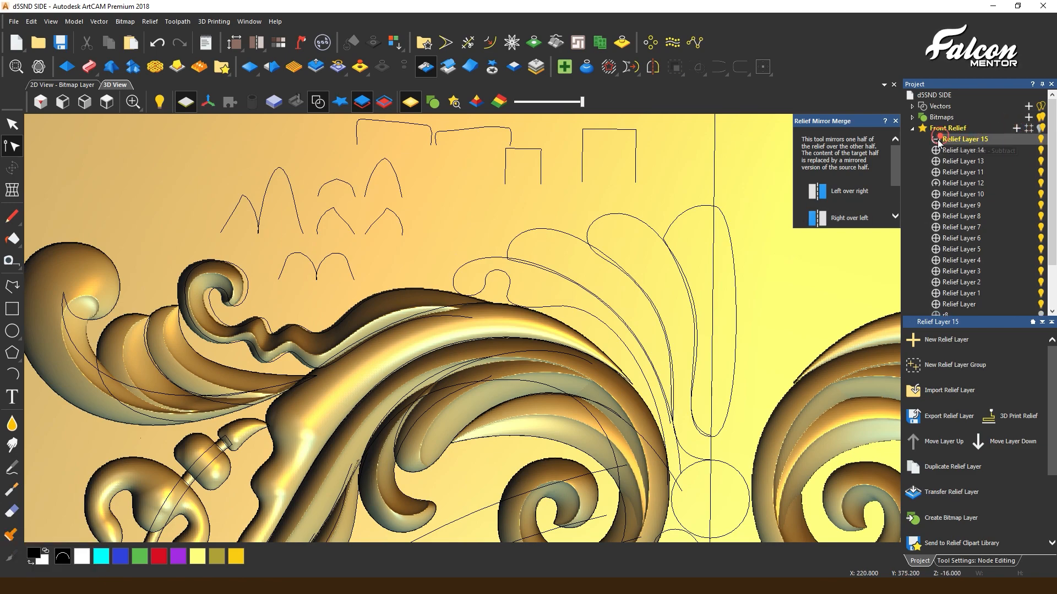
- Start a Two Rail Sweep between the curled upper leaf's two rails and add the asymmetrical peaked profile as several cross-sections
double_click(489, 266)
shift+double_click(499, 282)
click(89, 66)
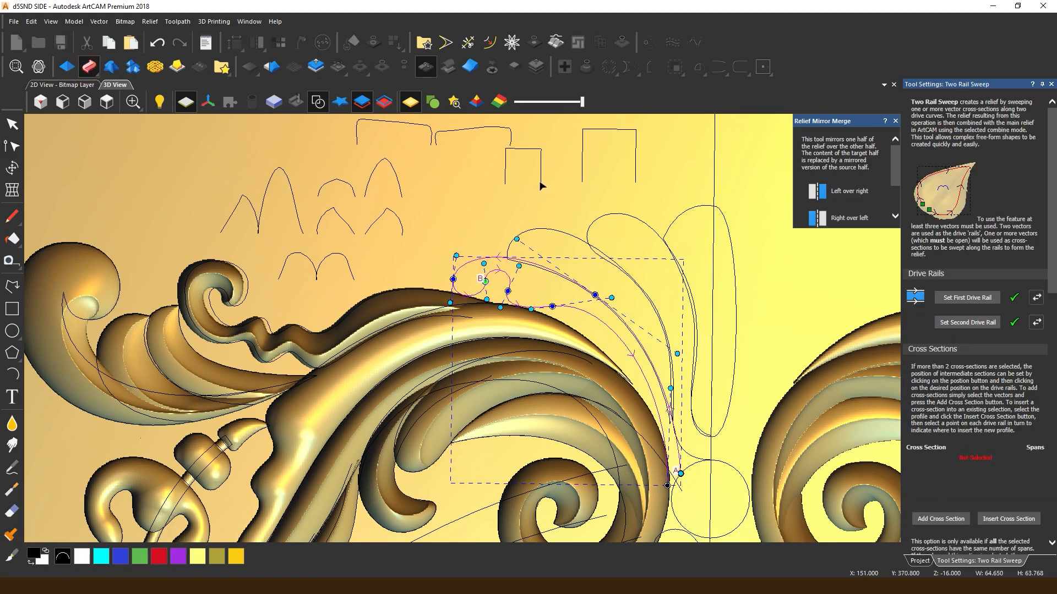
click(941, 519)
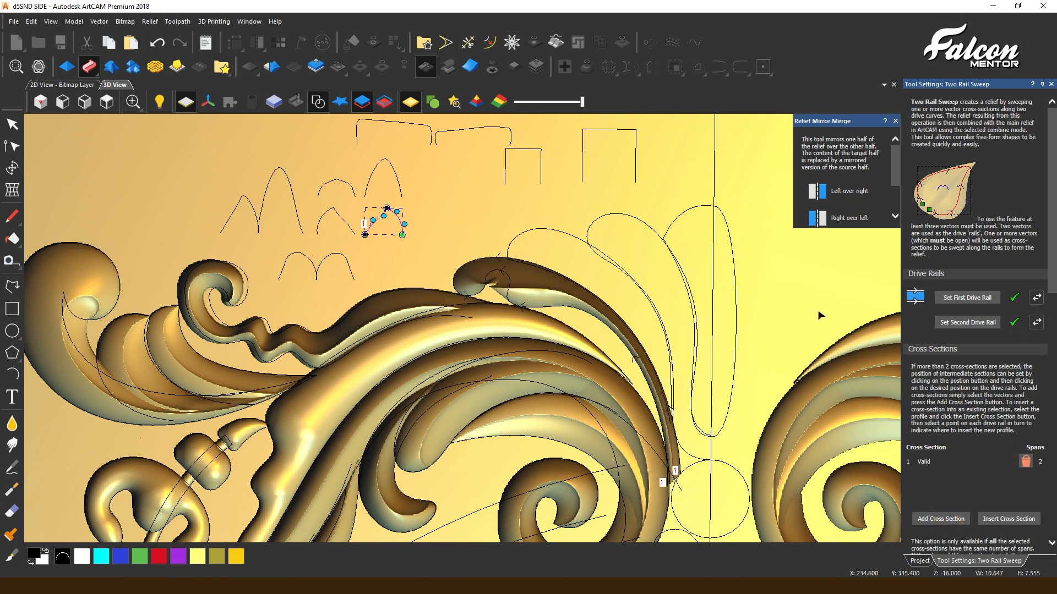
click(938, 519)
scroll(490, 273, up, 2)
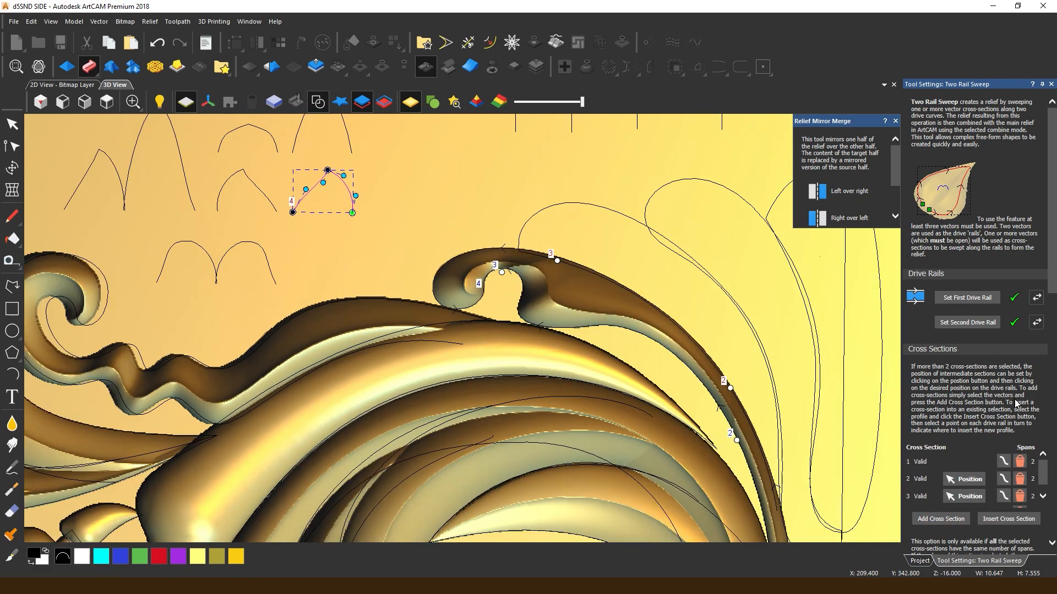
- Rebuild the curled upper leaf's sweep with the mirrored peaked profile and move the third cross-section's position to the curl
double_click(965, 300)
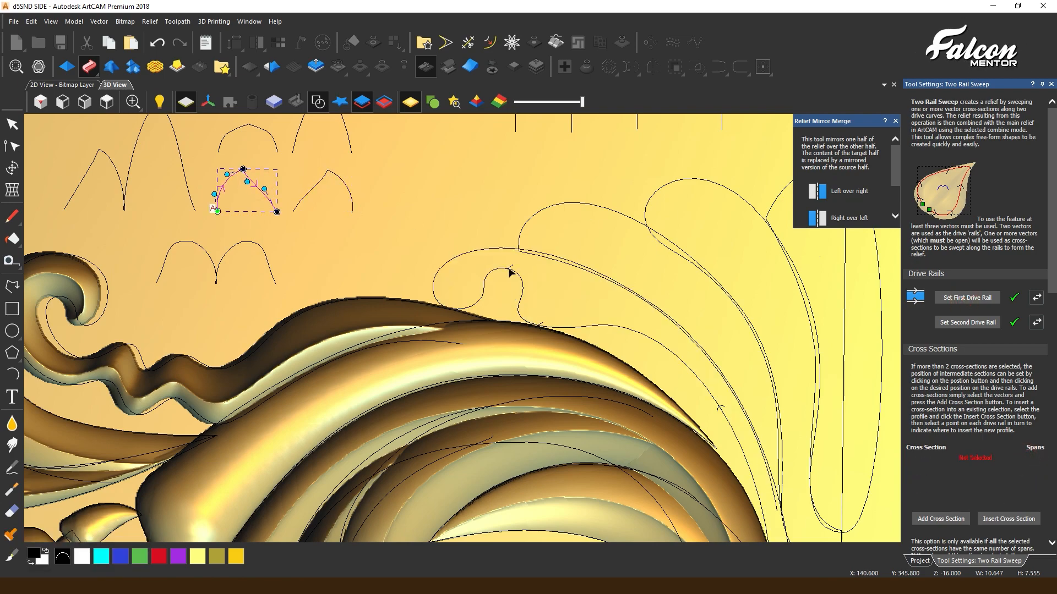
double_click(974, 302)
click(556, 256)
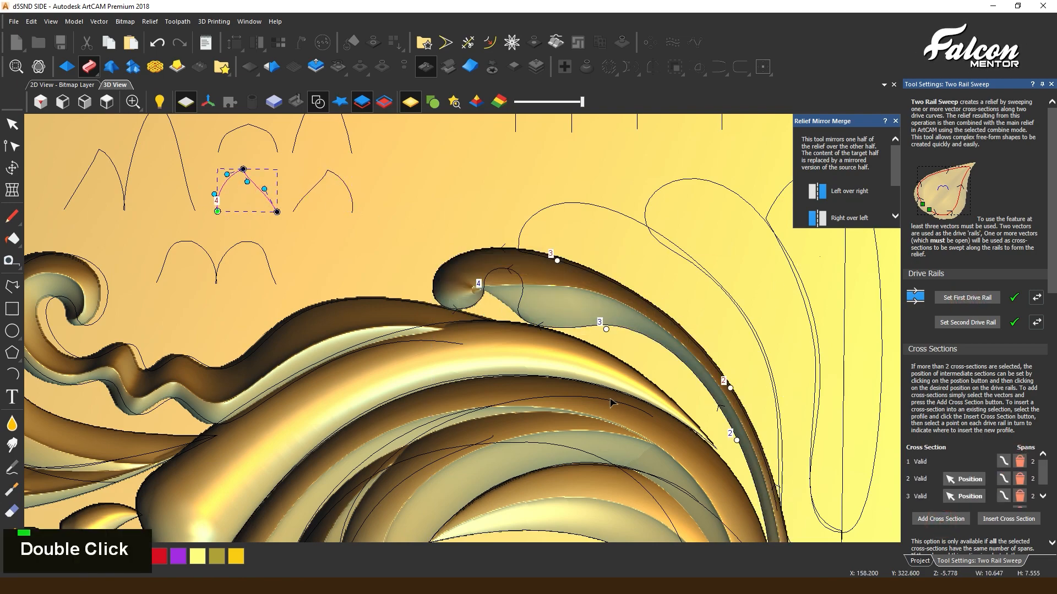
double_click(556, 258)
middle_drag(556, 257, 686, 405)
scroll(536, 377, down, 3)
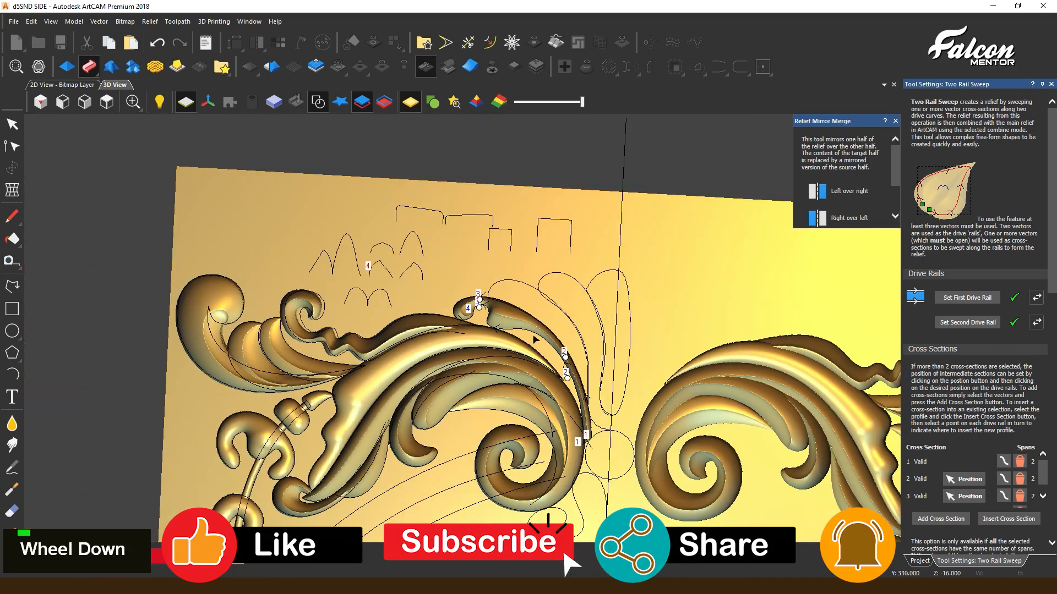
- Hide the vectors and set the start height of the curled upper leaf's sweep to 3 mm
scroll(669, 466, up, 3)
click(317, 103)
middle_drag(528, 237, 555, 254)
scroll(286, 341, down, 3)
scroll(969, 385, down, 10)
double_click(967, 452)
text(3)
middle_drag(388, 308, 391, 236)
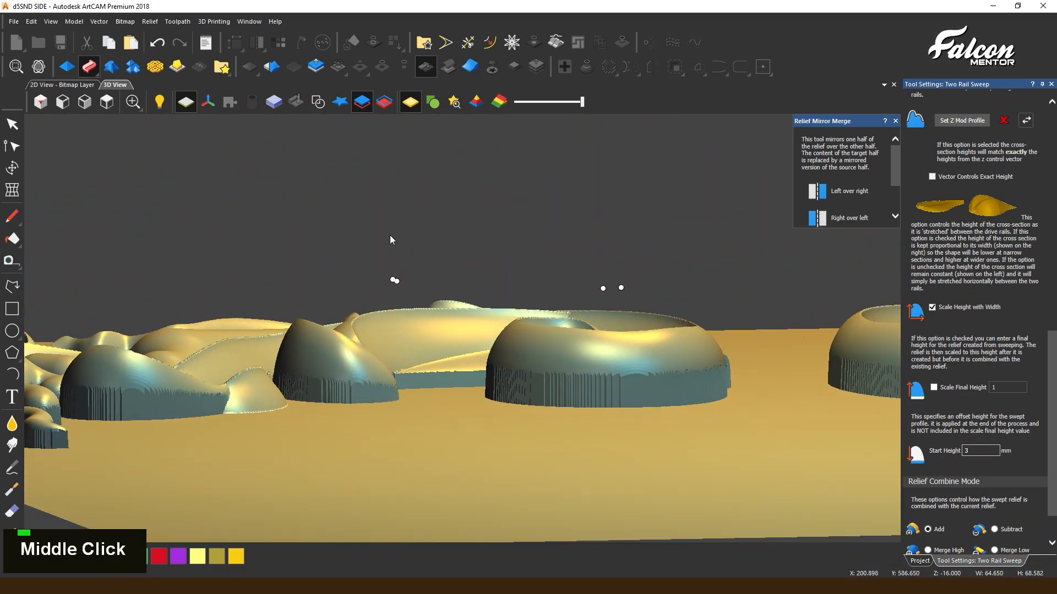
- Change the curled upper leaf's start height to 1 mm, apply the sweep and close the tool, undoing the last stray change
text(1)
middle_drag(507, 316, 504, 389)
scroll(932, 519, down, 3)
click(984, 545)
click(1029, 545)
key(ctrl+z)
- Set up a Two Rail Sweep for the second upper leaf, reversing its second rail and adding the asymmetrical peaked profile as cross-section
middle_drag(578, 181, 587, 270)
scroll(572, 189, down, 5)
click(107, 101)
scroll(437, 207, up, 5)
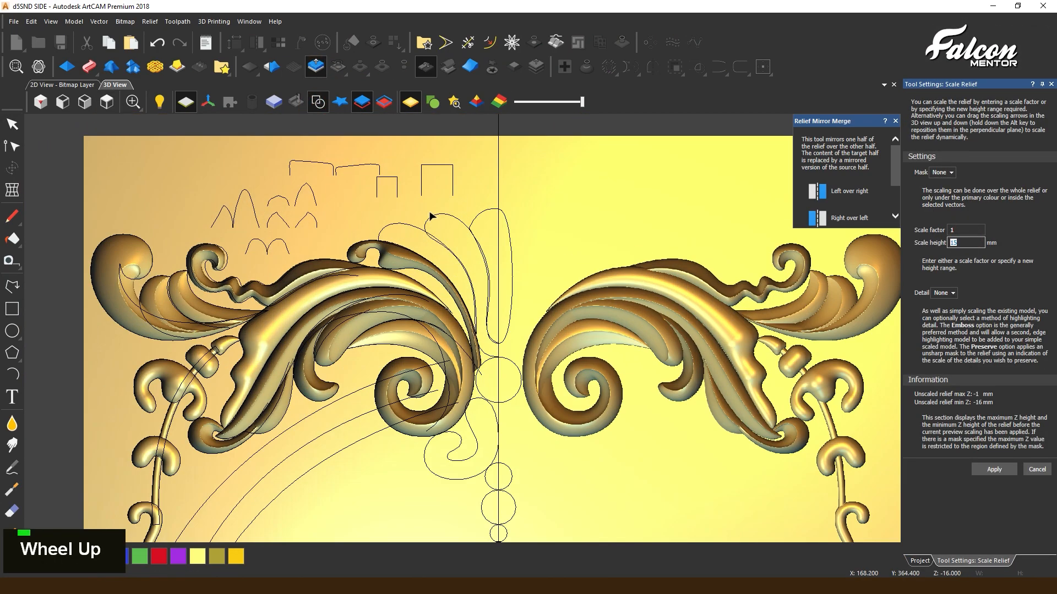
click(89, 67)
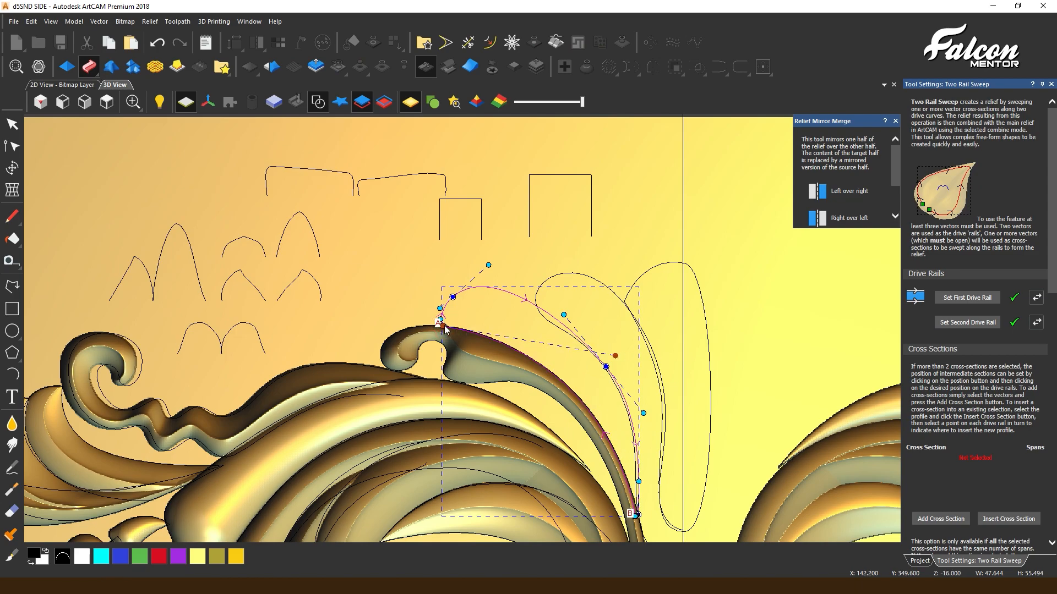
alt+scroll(468, 283, up, 3)
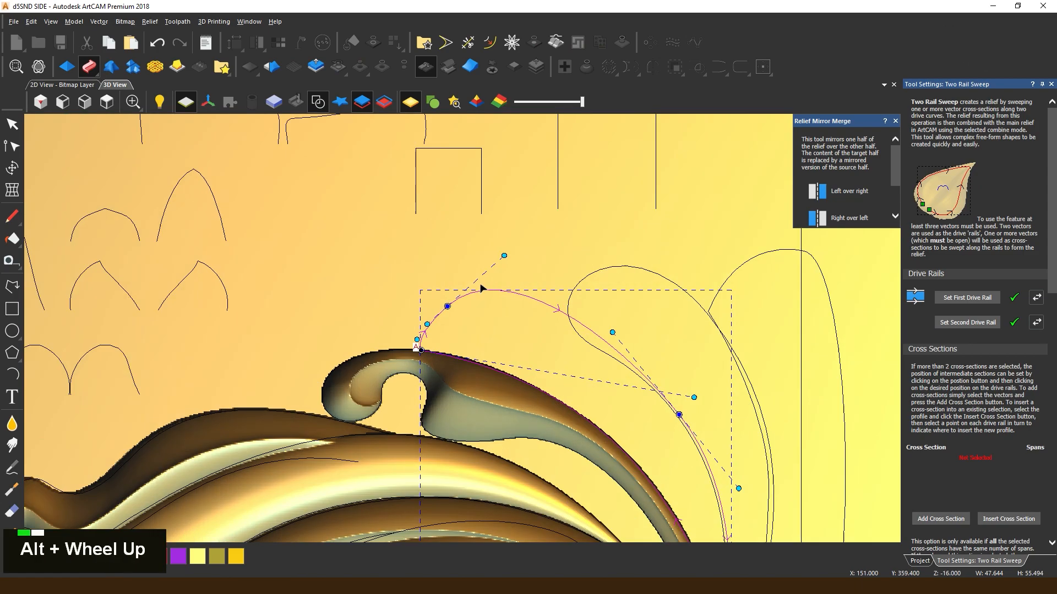
alt+scroll(451, 328, down, 3)
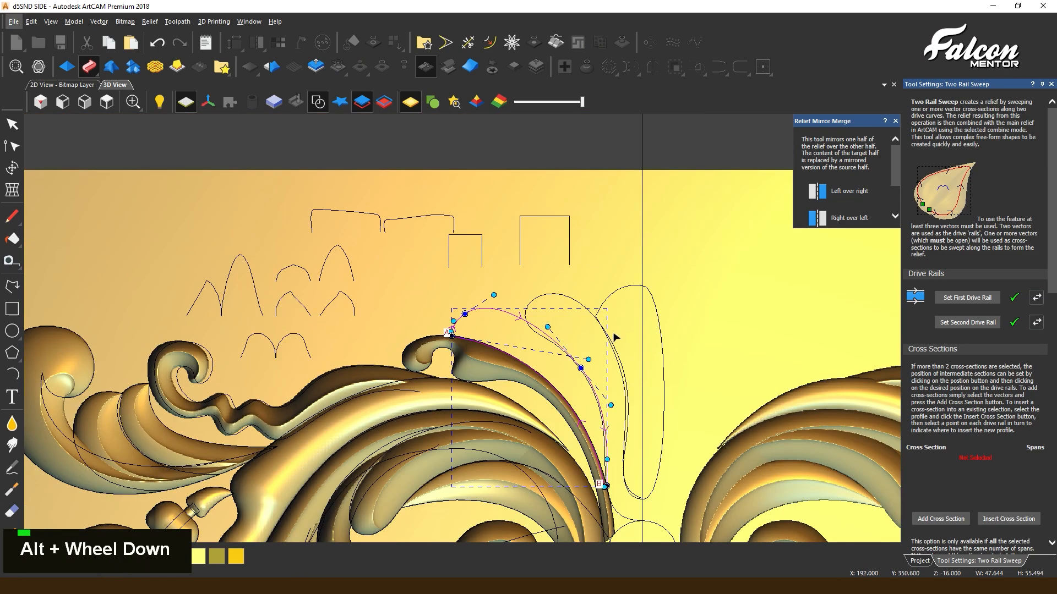
click(1034, 323)
click(300, 307)
click(955, 517)
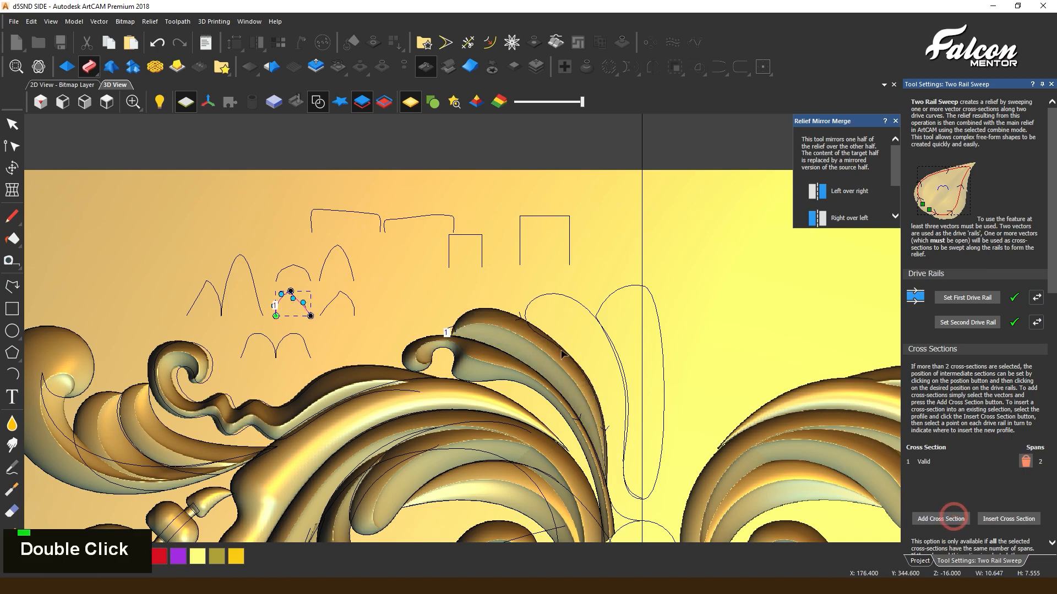
- Set the second upper leaf's sweep to the Merge High combine mode and apply it
scroll(519, 338, down, 3)
scroll(478, 324, up, 3)
middle_drag(532, 355, 473, 400)
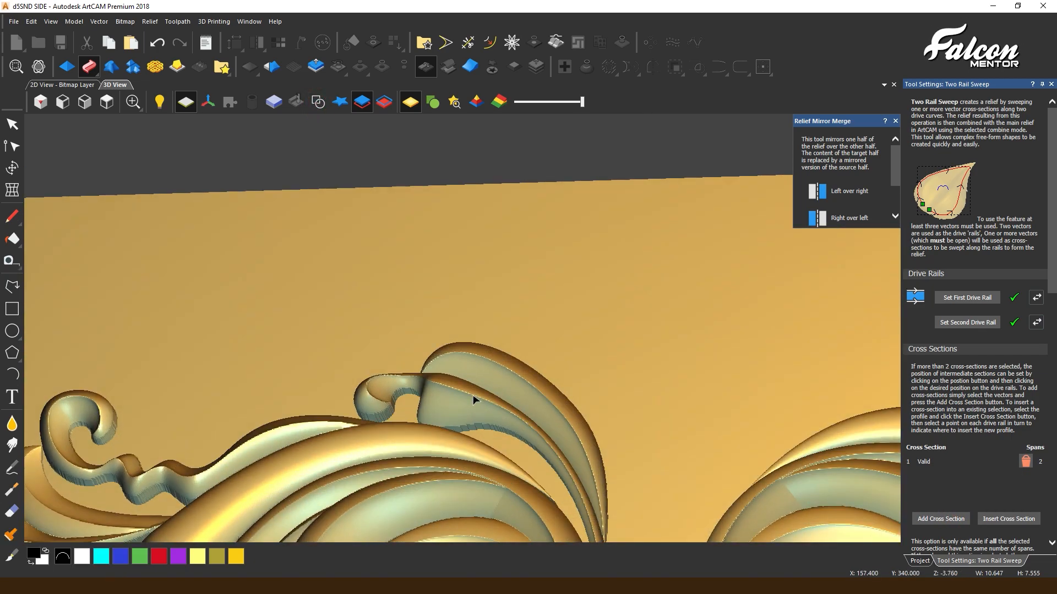
middle_drag(479, 372, 511, 325)
scroll(511, 324, down, 3)
scroll(958, 467, down, 10)
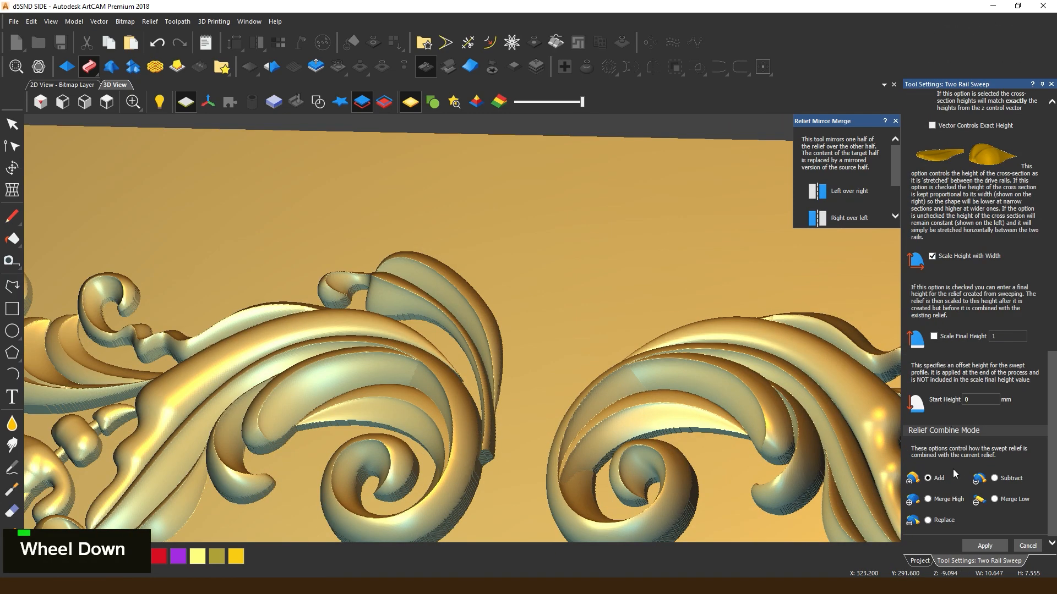
click(928, 499)
click(972, 399)
middle_drag(394, 262, 523, 365)
scroll(956, 408, up, 10)
scroll(956, 409, up, 1)
scroll(982, 478, down, 10)
click(979, 544)
middle_drag(595, 352, 550, 407)
- Toggle the visibility of the uppermost relief layers to check which leaf each holds, and select Relief Layer 15
click(923, 560)
click(1040, 140)
click(1040, 140)
click(1040, 159)
click(1040, 160)
click(1040, 151)
click(1040, 150)
click(976, 150)
scroll(500, 302, down, 3)
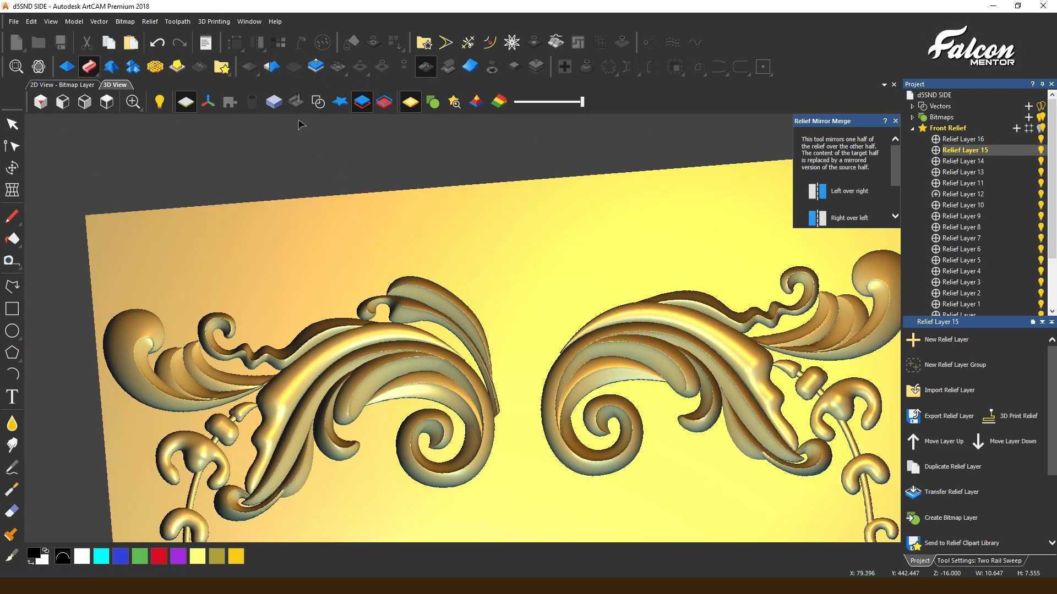
- Try to mirror Relief Layer 15 left over right, check the layer's content and undo the mirroring
click(842, 191)
double_click(1040, 151)
key(ctrl+z)
key(ctrl+z)
key(ctrl+z)
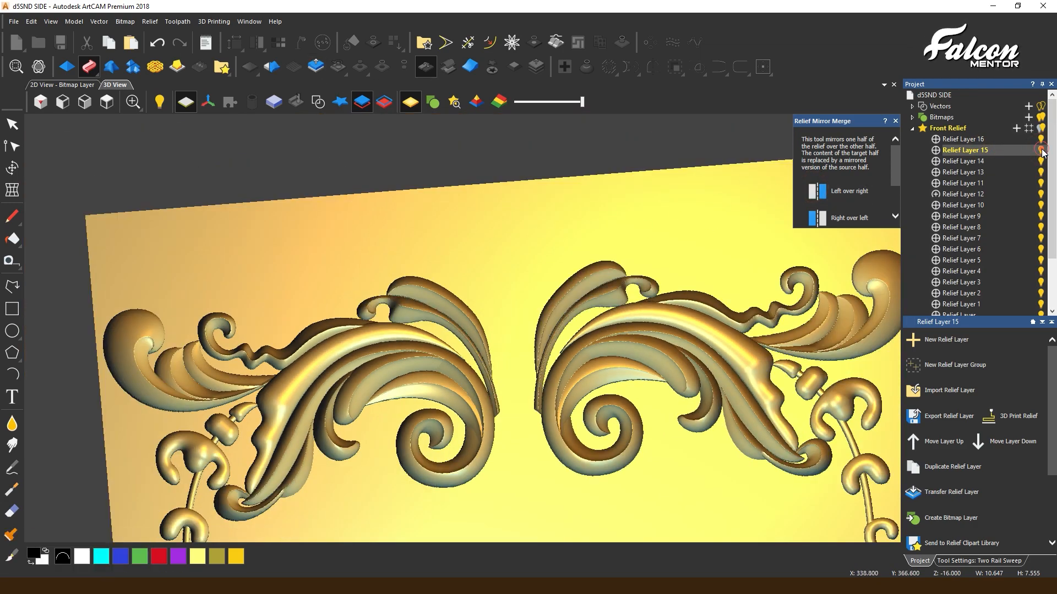
key(ctrl+z)
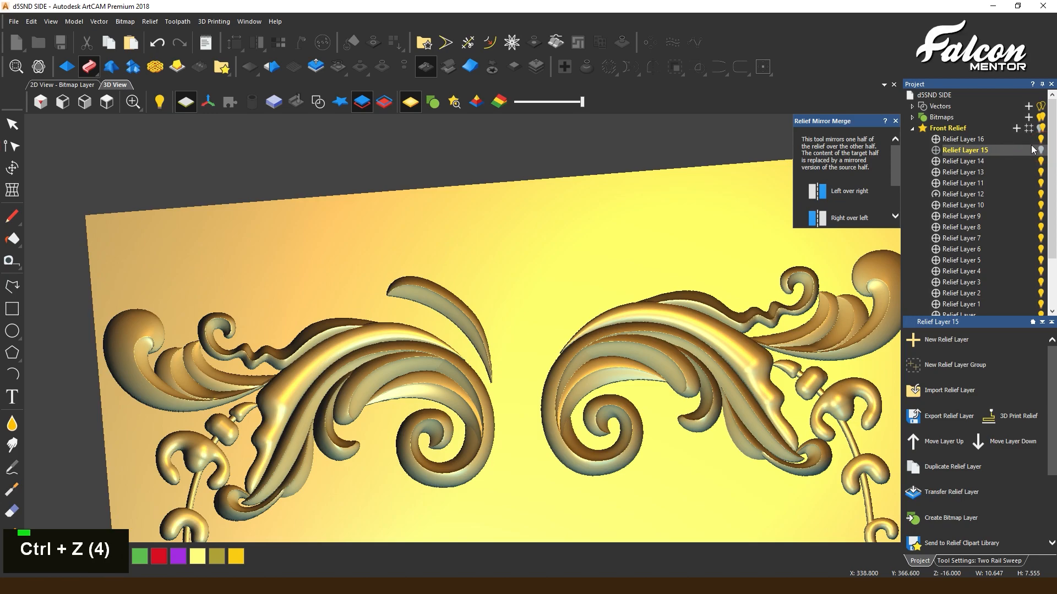
- Check Relief Layers 14 and 15, make Relief Layer 16 active and finish the second upper leaf's Two Rail Sweep
double_click(1041, 162)
double_click(1040, 150)
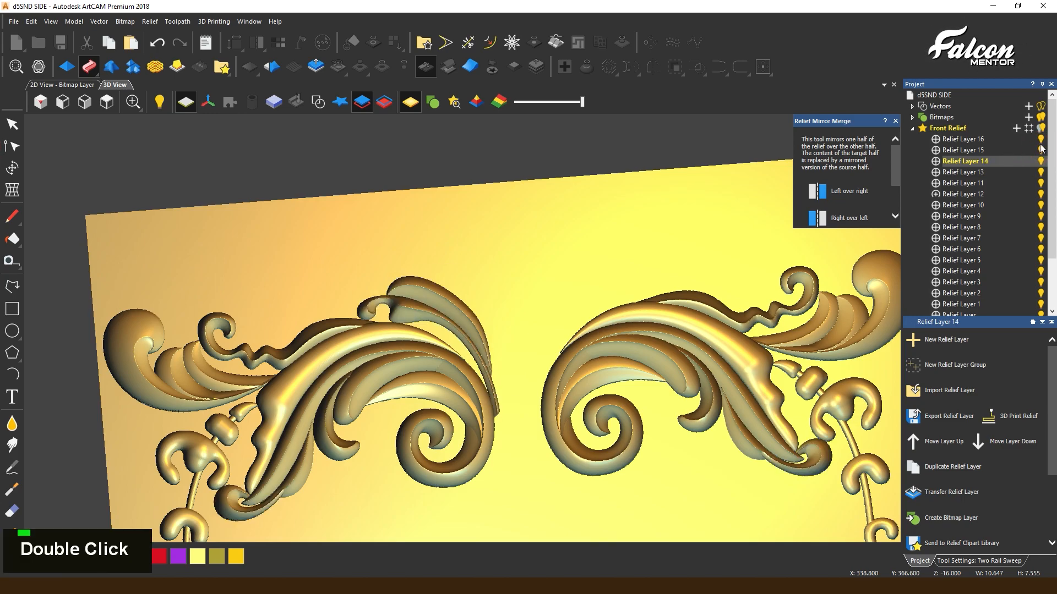
click(960, 141)
click(980, 561)
click(982, 543)
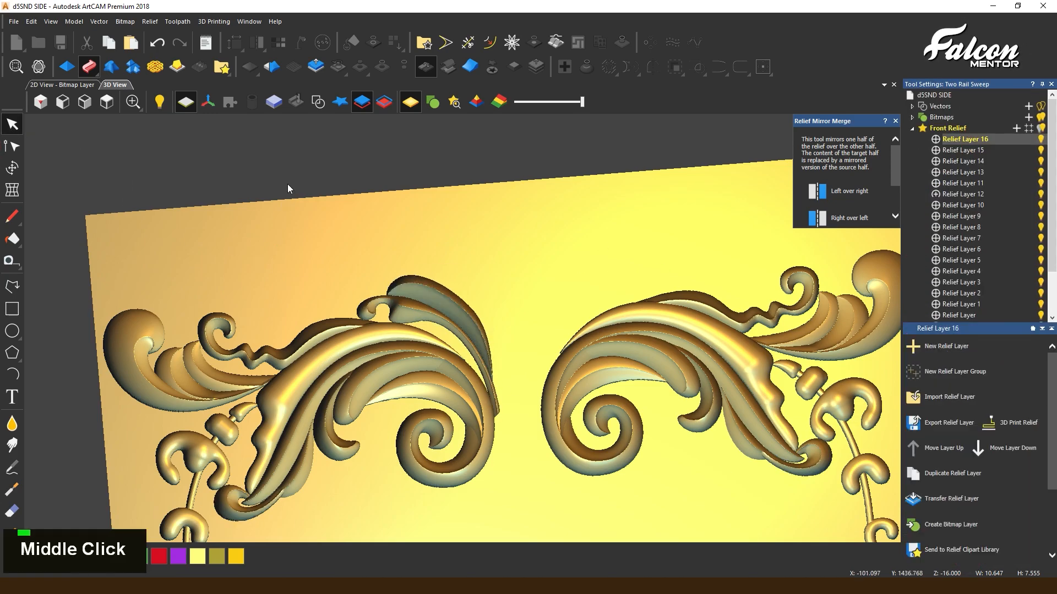
- Scale the second upper leaf's relief to a height of 15 mm
middle_drag(283, 201, 330, 110)
click(316, 66)
double_click(975, 242)
text(15)
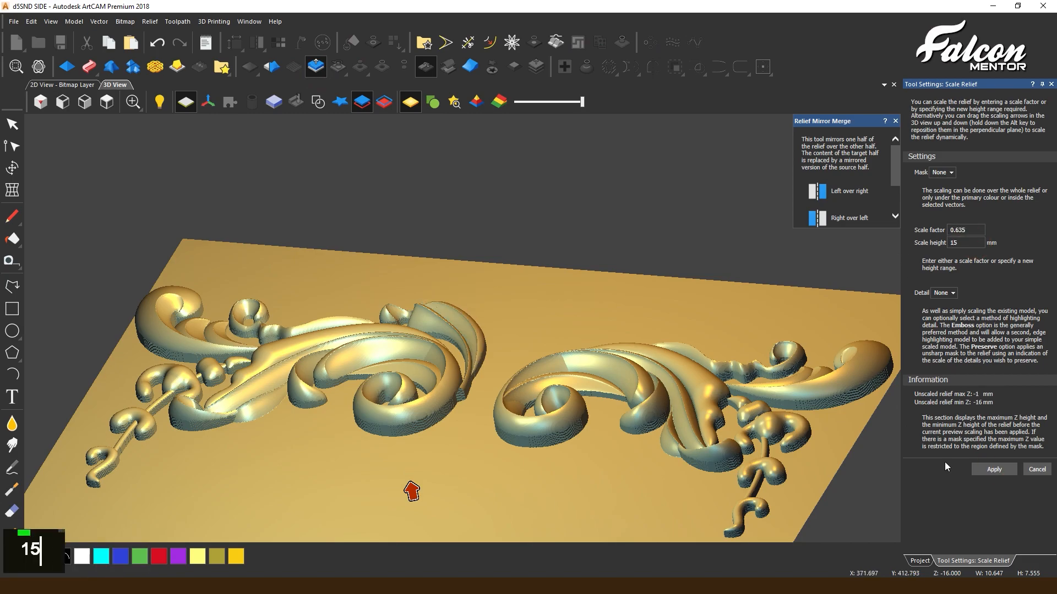
click(981, 469)
middle_drag(394, 255, 600, 388)
- Show the vectors in the top view and mirror Relief Layer 16 left over right
click(317, 103)
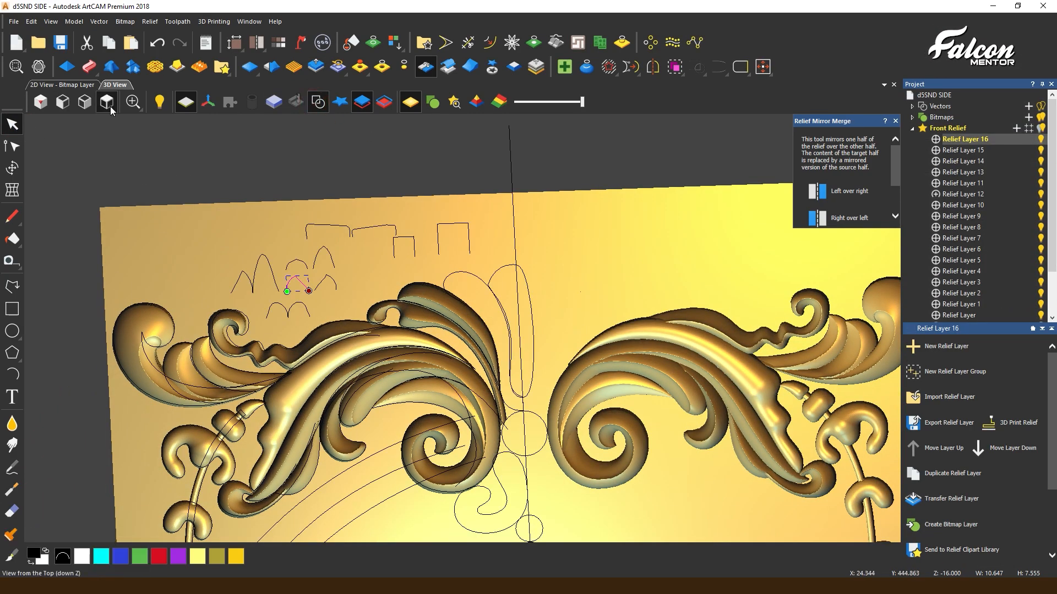
click(107, 102)
scroll(519, 385, up, 2)
click(850, 191)
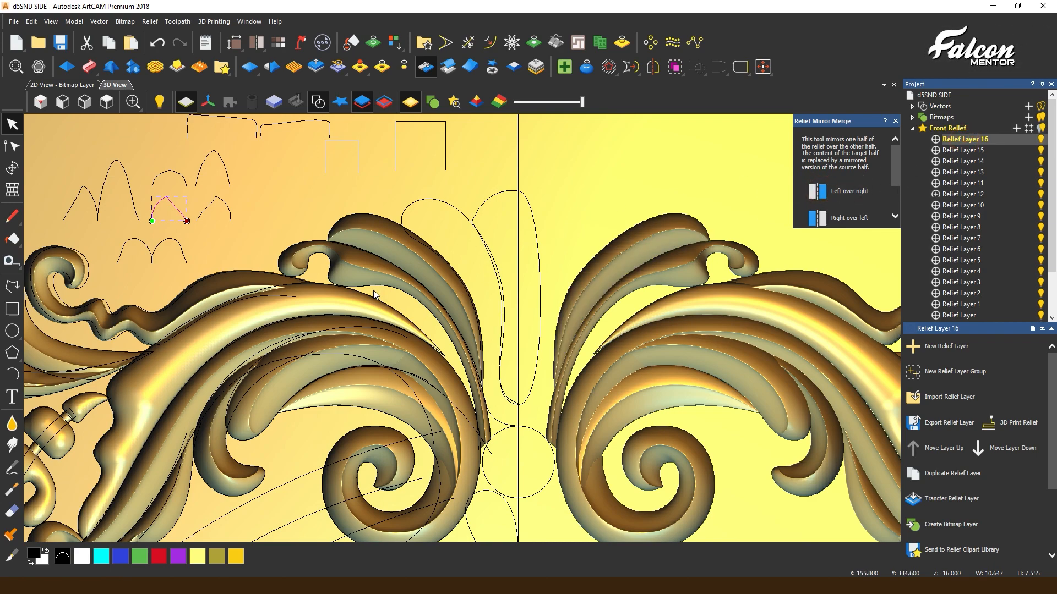
- Open the third upper leaf's outline for node editing and cut it at the node on its left side
double_click(416, 203)
scroll(418, 240, up, 3)
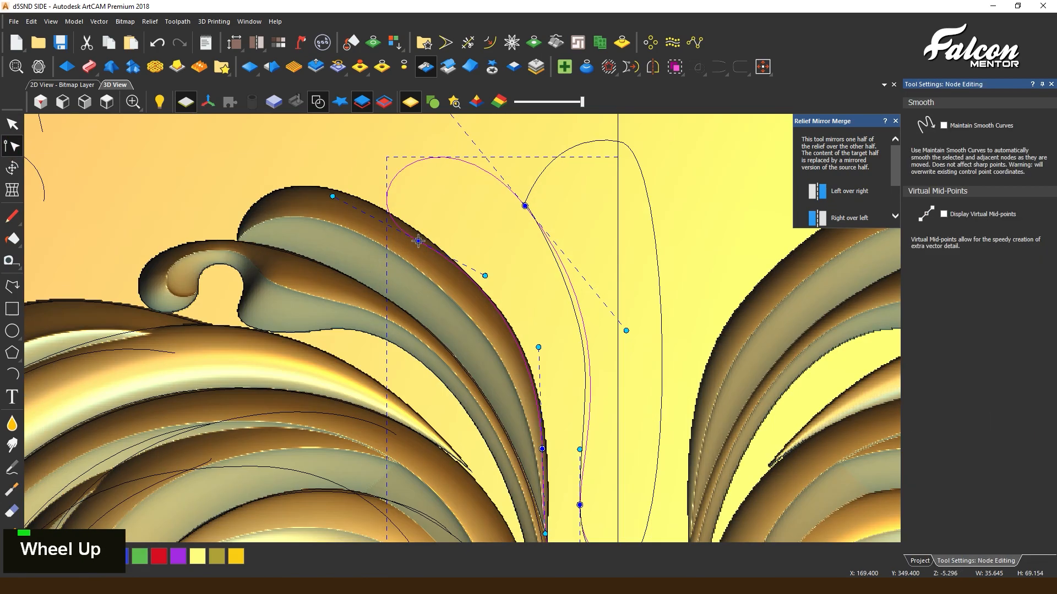
scroll(420, 243, up, 2)
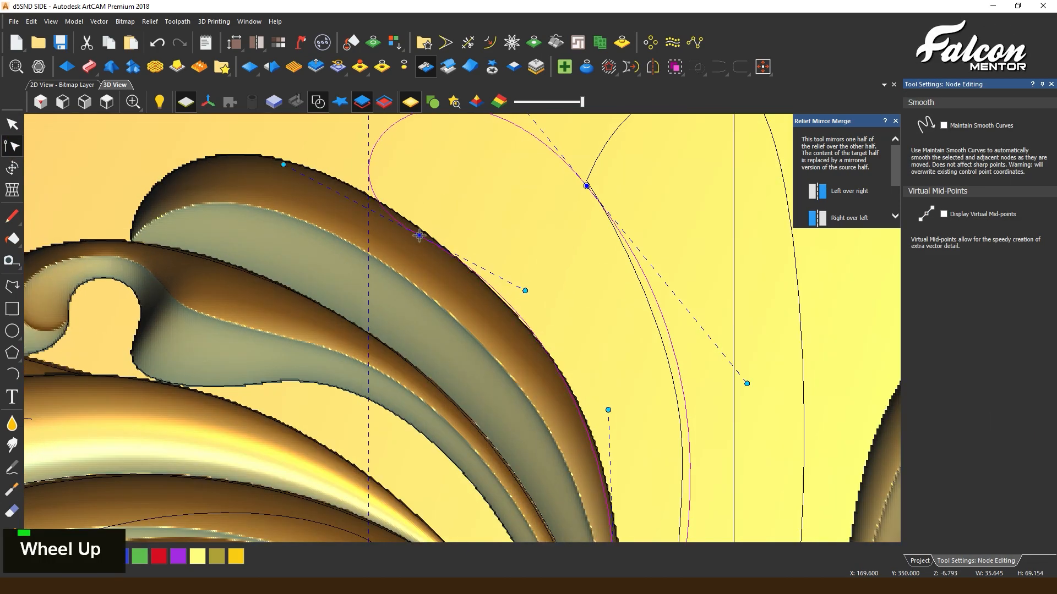
right_click(420, 235)
scroll(449, 266, down, 2)
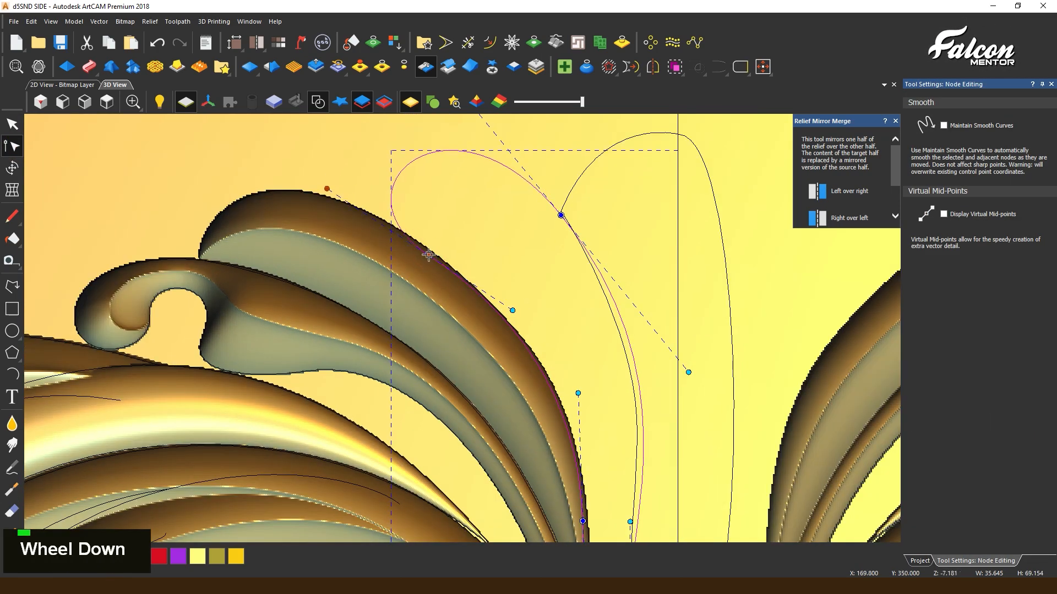
scroll(428, 255, down, 1)
- Cut the third leaf's outline at its lower end on the centre line and add a new relief layer
scroll(547, 500, up, 1)
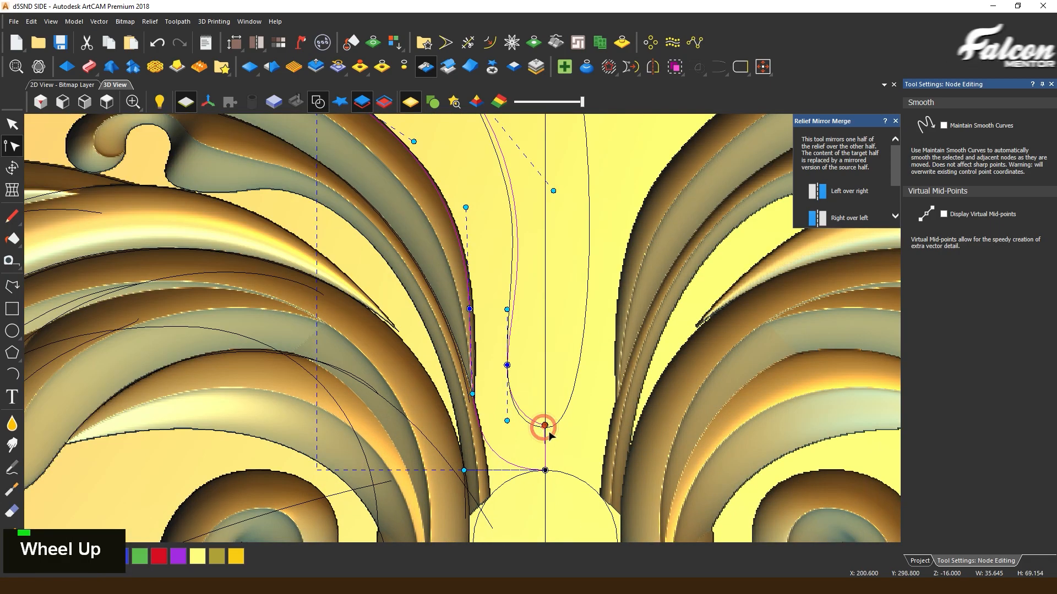
right_click(543, 471)
double_click(547, 463)
right_click(545, 471)
click(617, 197)
scroll(465, 330, down, 2)
key(n)
scroll(464, 335, down, 1)
scroll(421, 251, up, 1)
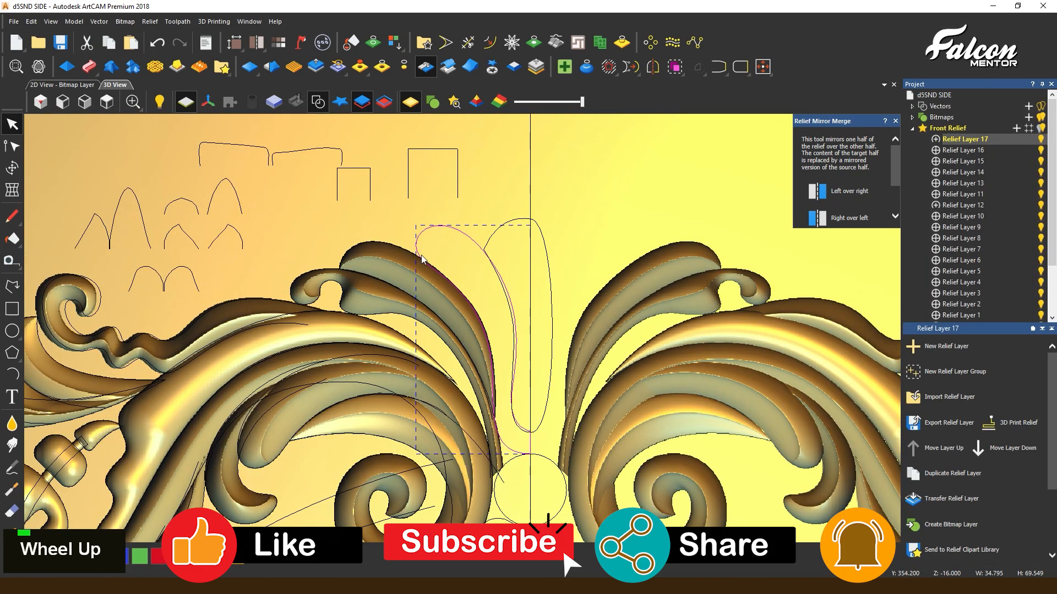
- Set up a Two Rail Sweep for the third upper leaf with the right-leaning peaked profile and reverse its second rail
scroll(422, 251, down, 2)
scroll(297, 287, up, 1)
key(shift)
click(89, 66)
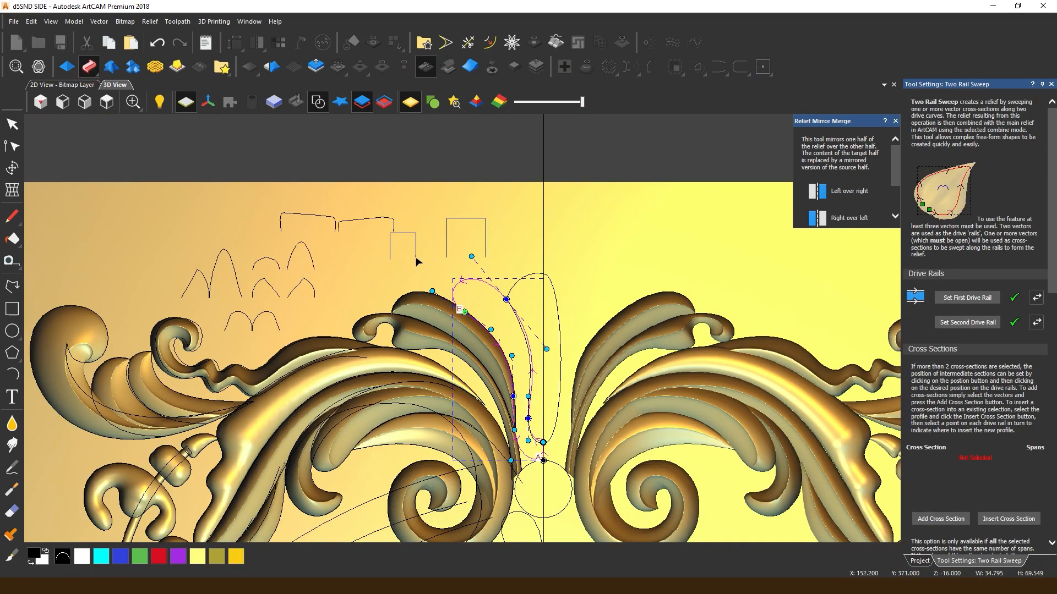
click(935, 520)
click(1034, 319)
double_click(1042, 323)
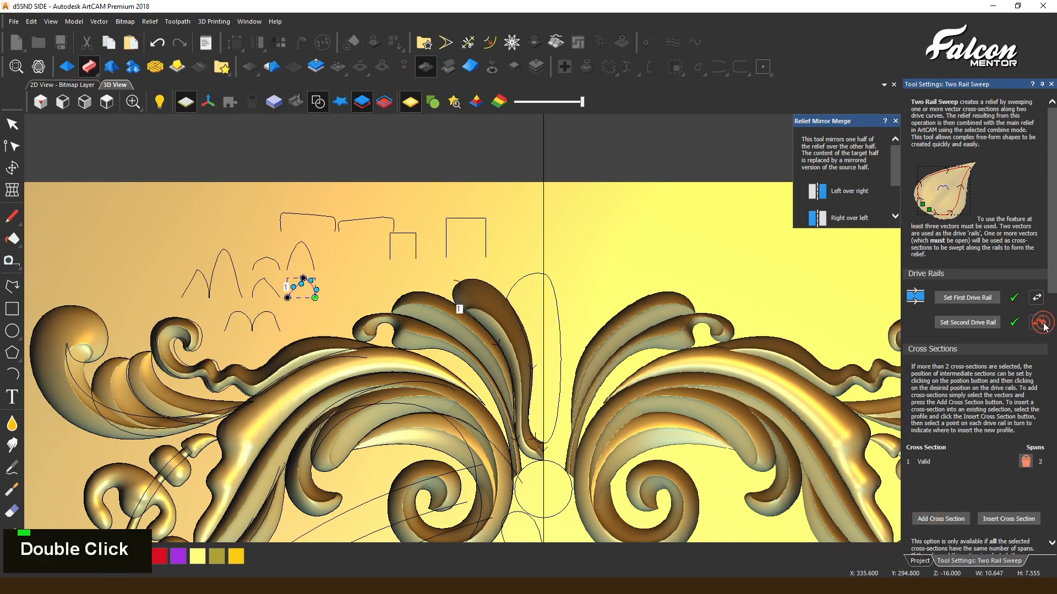
- Replace the third leaf's cross-section with the left-leaning peaked profile, apply the sweep and close the tool
click(1026, 462)
click(273, 288)
click(939, 519)
scroll(534, 432, up, 3)
middle_drag(528, 424, 523, 357)
scroll(942, 357, down, 5)
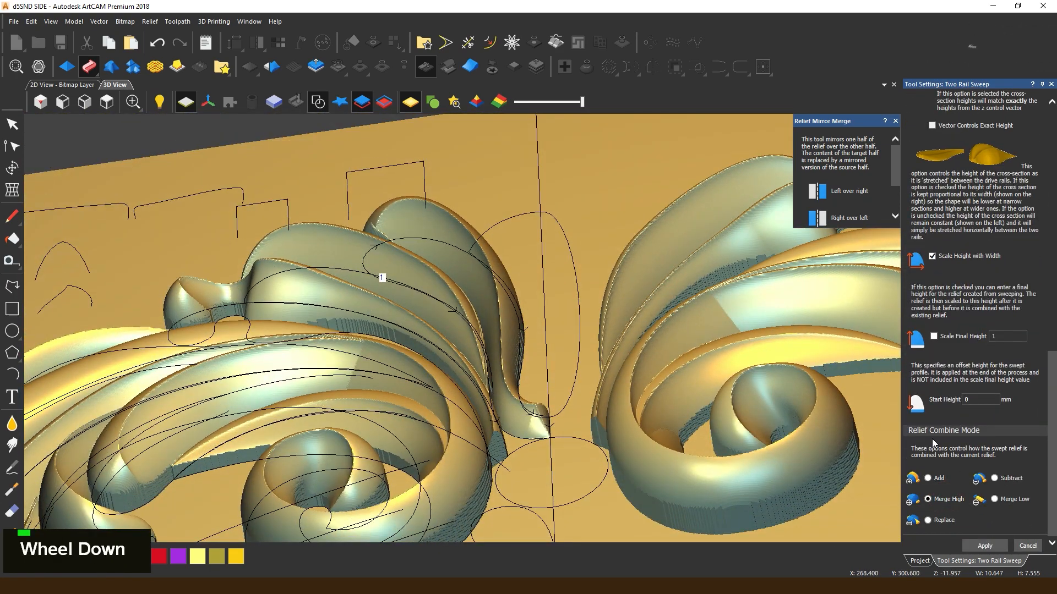
scroll(932, 438, up, 3)
scroll(952, 379, down, 10)
click(985, 543)
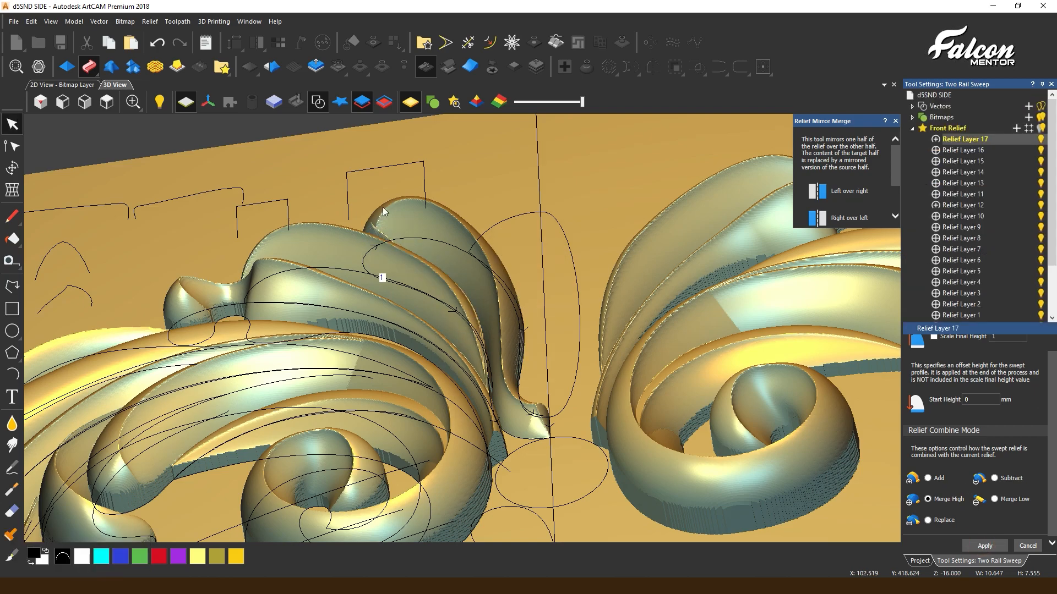
- Scale the third upper leaf's relief to a height of 15 mm
middle_drag(418, 292, 404, 357)
click(315, 67)
double_click(961, 243)
text(15)
click(984, 470)
scroll(389, 271, down, 3)
scroll(456, 196, up, 2)
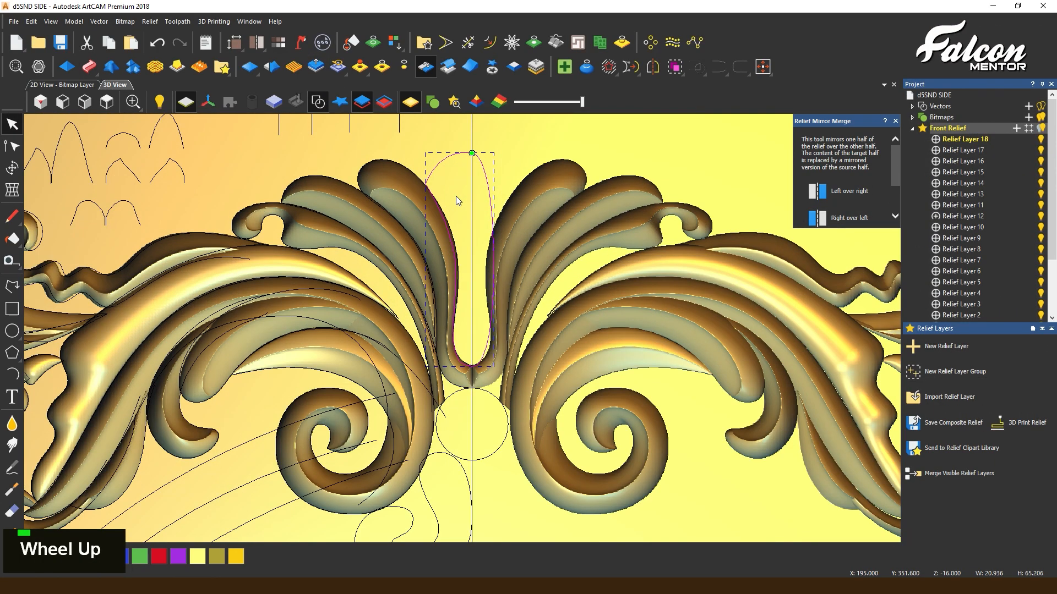
- Create a round Shape Editor relief from the central leaf's outline with a 90-degree angle and hide the vectors
click(66, 67)
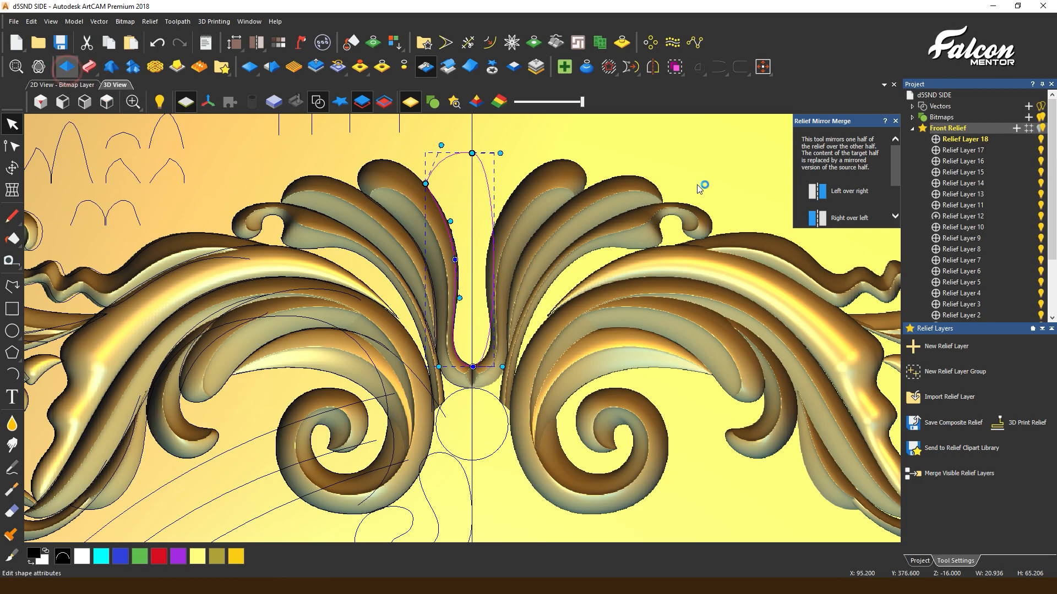
middle_drag(498, 181, 494, 124)
click(318, 102)
scroll(468, 226, up, 2)
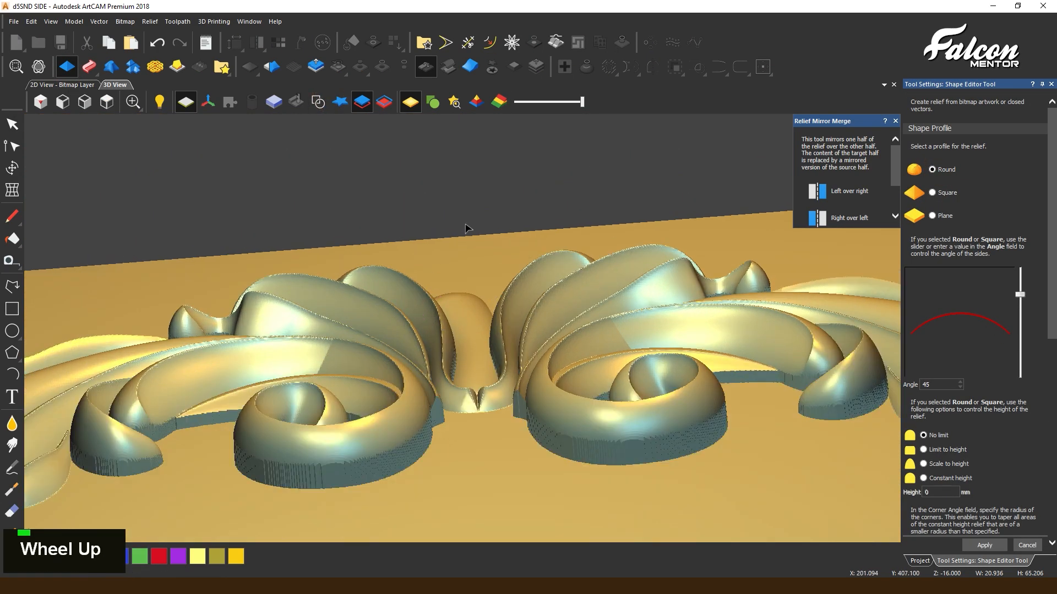
middle_drag(467, 225, 474, 269)
drag(1020, 294, 1020, 267)
middle_drag(503, 248, 608, 400)
scroll(513, 188, down, 3)
scroll(608, 398, up, 2)
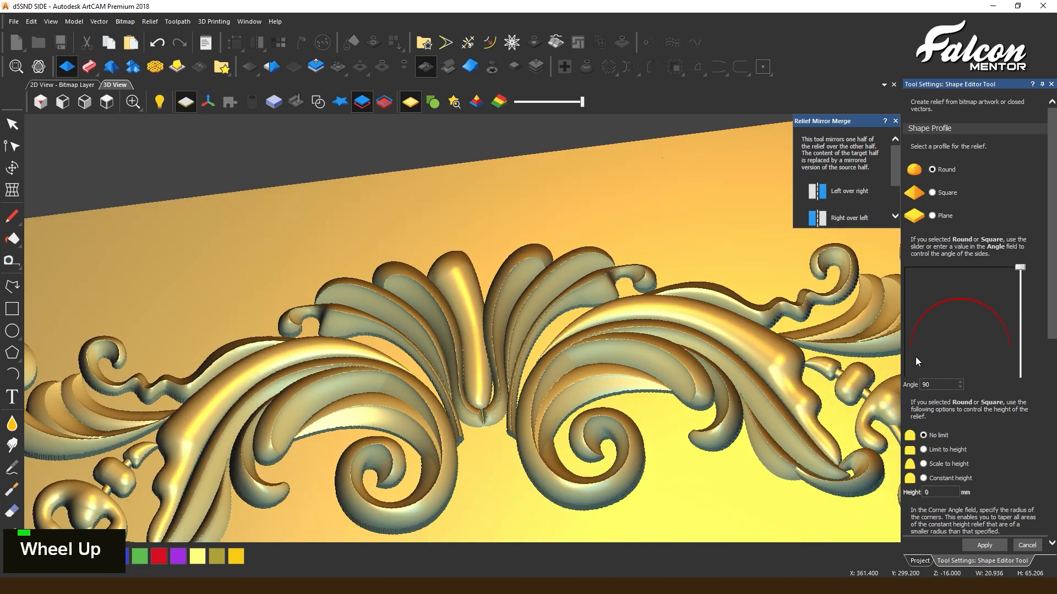
- Mirror the central leaf's relief left over right and inspect it up close
click(858, 189)
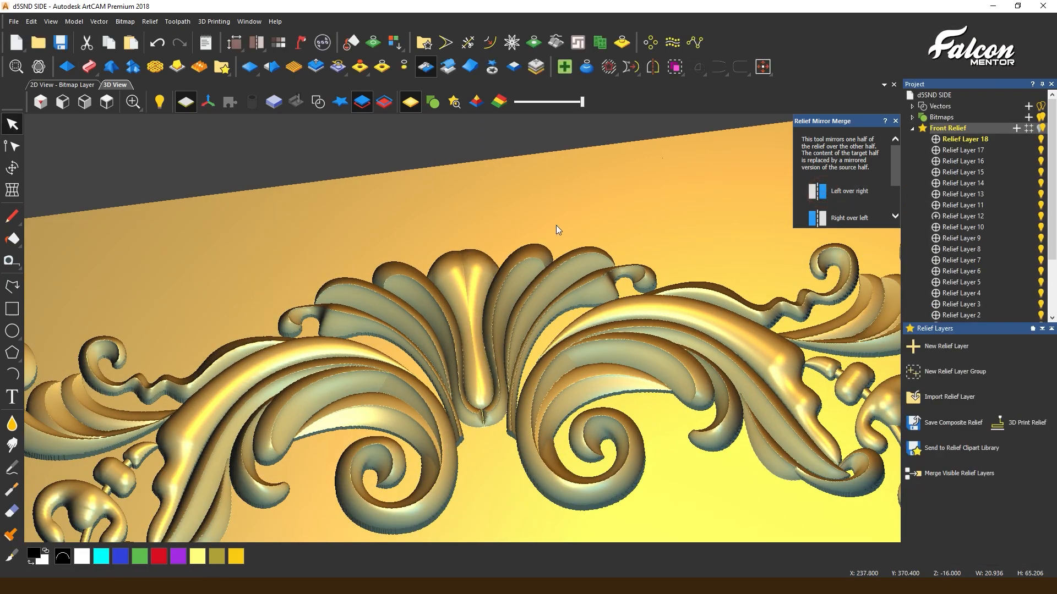
scroll(487, 288, up, 3)
middle_drag(483, 292, 441, 282)
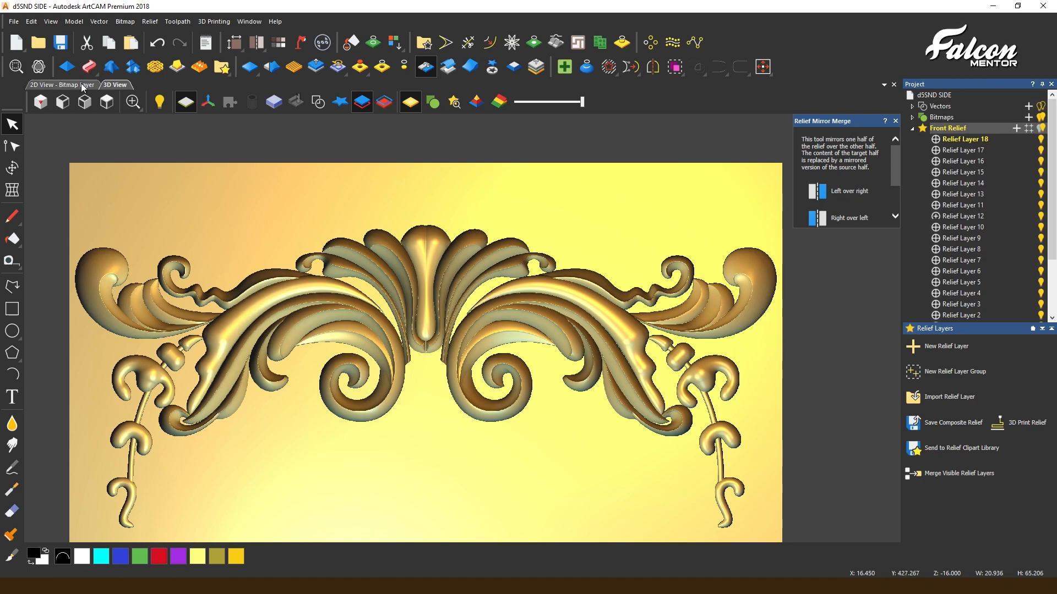
- Show the vectors, open the small lower scroll's outline for node editing and cut it at its inner curl tip
click(318, 102)
scroll(418, 352, down, 2)
scroll(424, 405, up, 3)
double_click(424, 383)
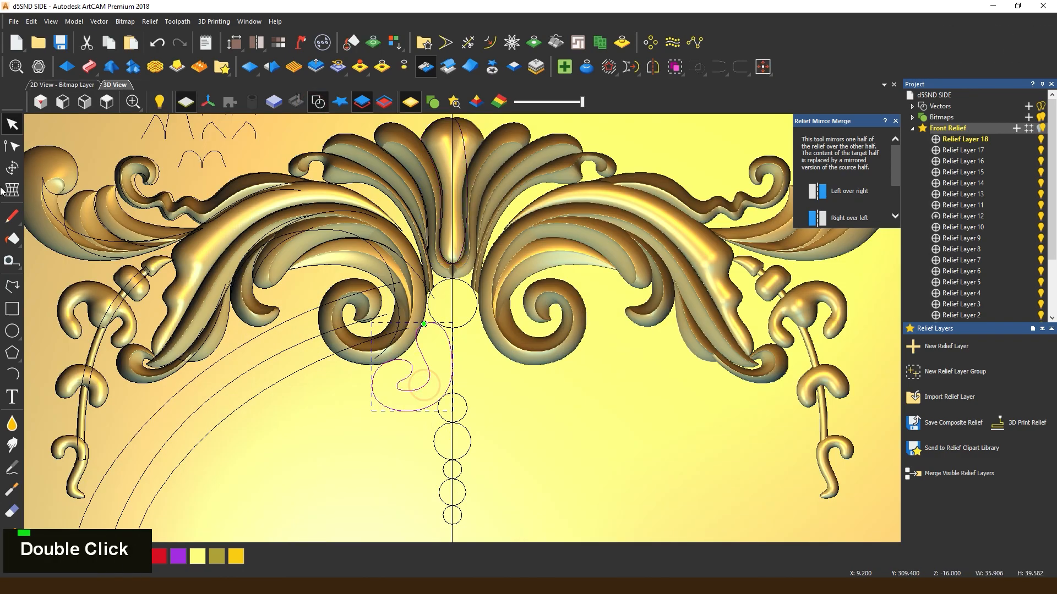
scroll(402, 370, up, 2)
right_click(405, 377)
click(405, 377)
scroll(406, 376, up, 1)
right_click(406, 377)
- Shift the node at the small scroll's upper end slightly along the curve, cut the outline there and end node editing
click(443, 96)
scroll(461, 252, up, 1)
right_click(462, 252)
click(461, 252)
drag(460, 251, 467, 251)
right_click(467, 251)
click(485, 294)
key(Escape)
- Set up a Two Rail Sweep along the small scroll's two rails with the left-leaning peaked profile as cross-section
shift+click(419, 420)
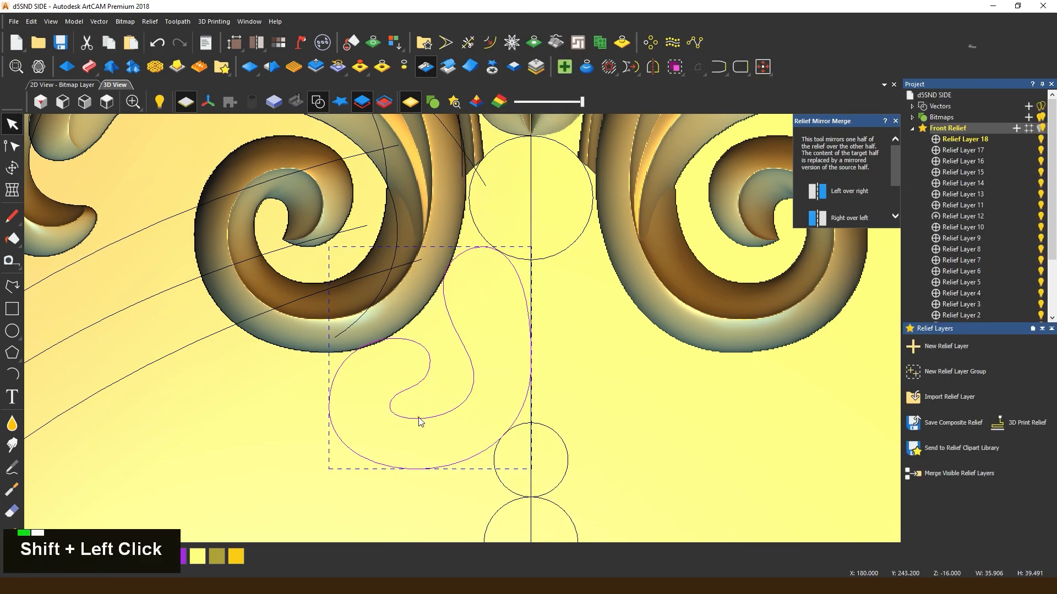
click(99, 74)
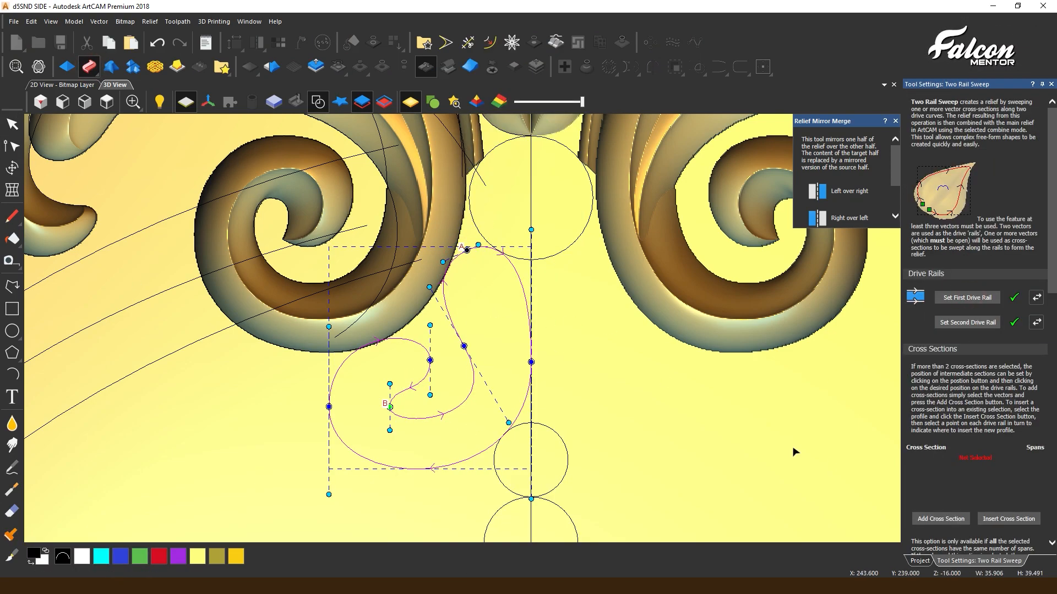
scroll(719, 419, down, 4)
scroll(770, 440, up, 1)
click(941, 519)
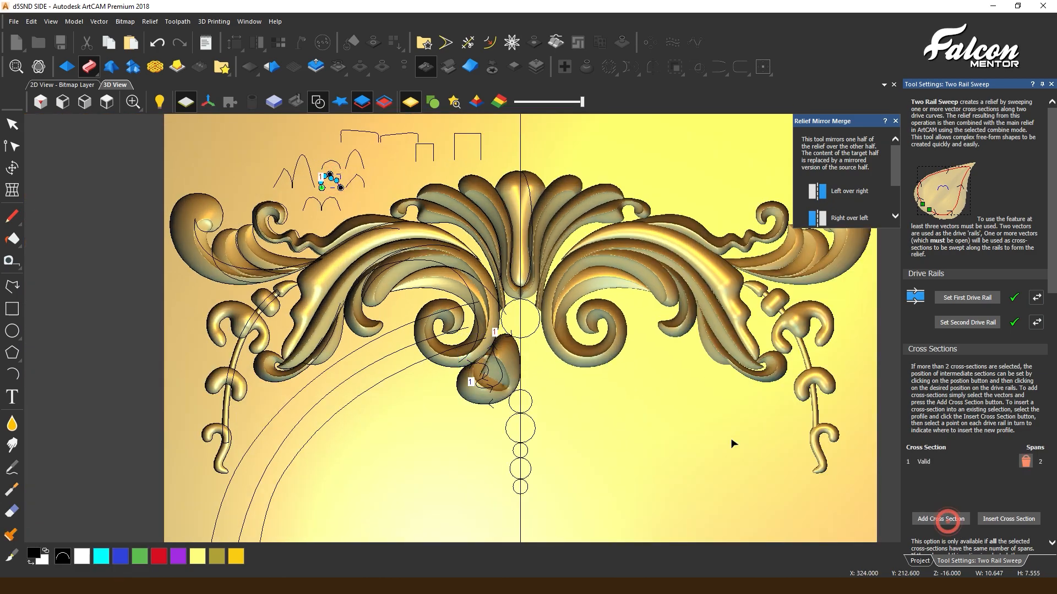
- Refine the small scroll's outer rail by adjusting the control points around its inner curl
scroll(518, 362, up, 4)
drag(497, 297, 530, 274)
scroll(476, 310, up, 2)
double_click(495, 291)
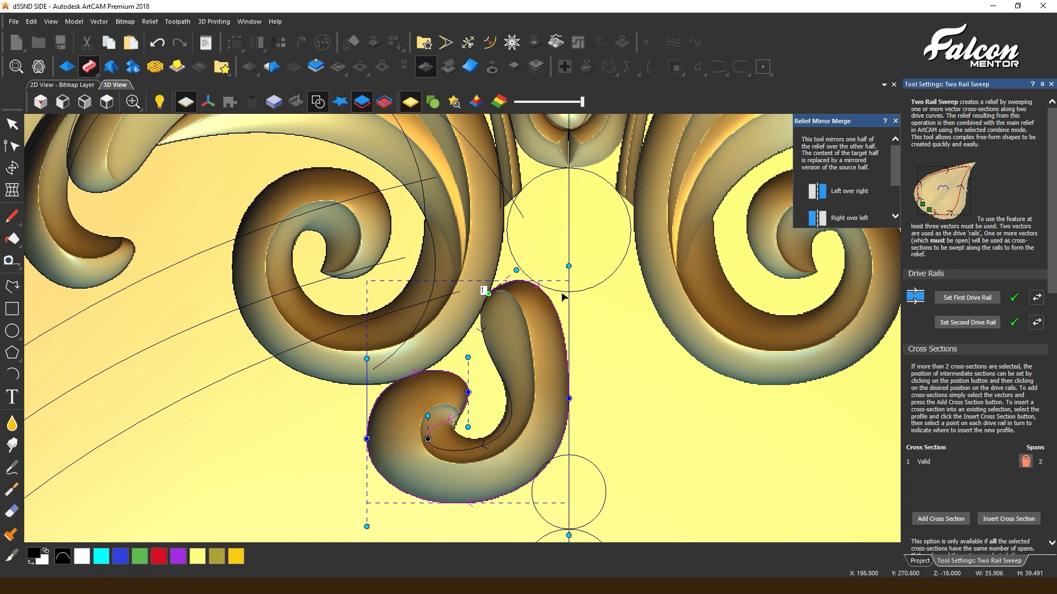
scroll(387, 404, up, 1)
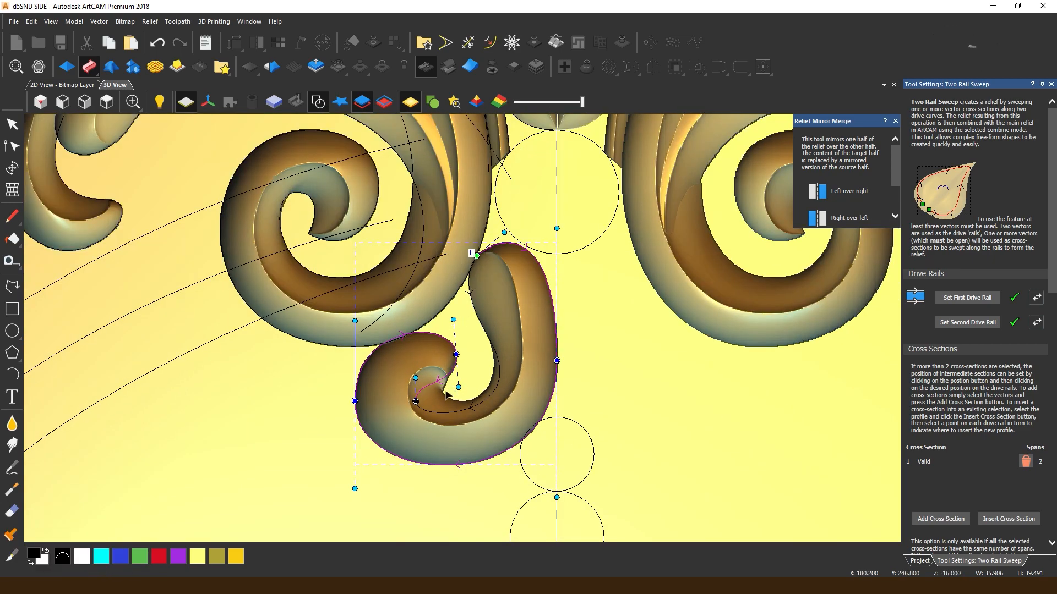
scroll(448, 394, up, 1)
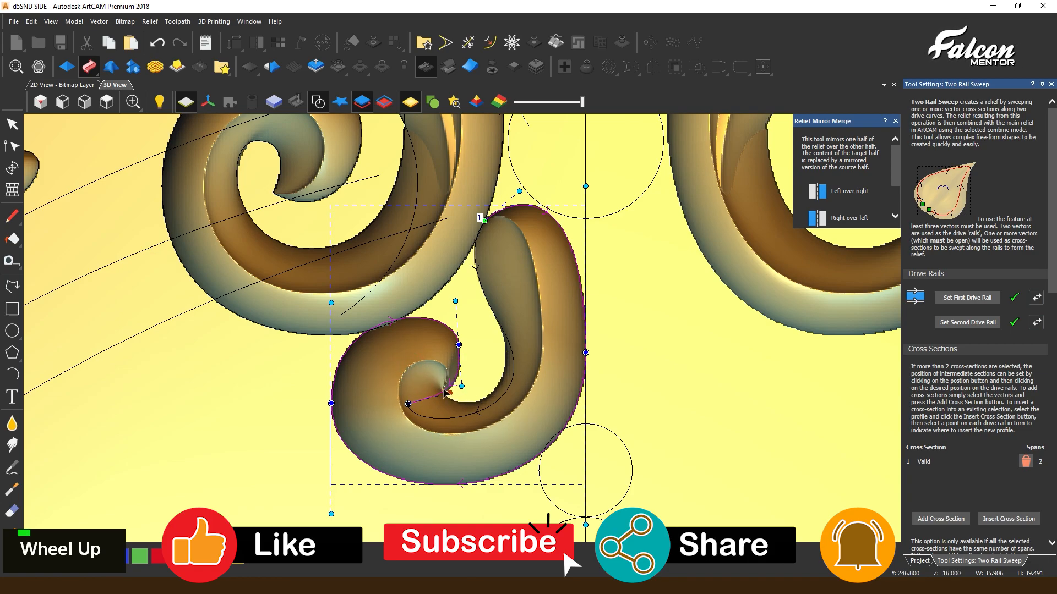
drag(416, 374, 441, 387)
- Apply the small scroll's sweep and close the Two Rail Sweep
middle_drag(441, 388, 626, 411)
scroll(625, 411, down, 3)
scroll(952, 516, down, 2)
scroll(950, 512, down, 7)
click(986, 545)
click(1028, 545)
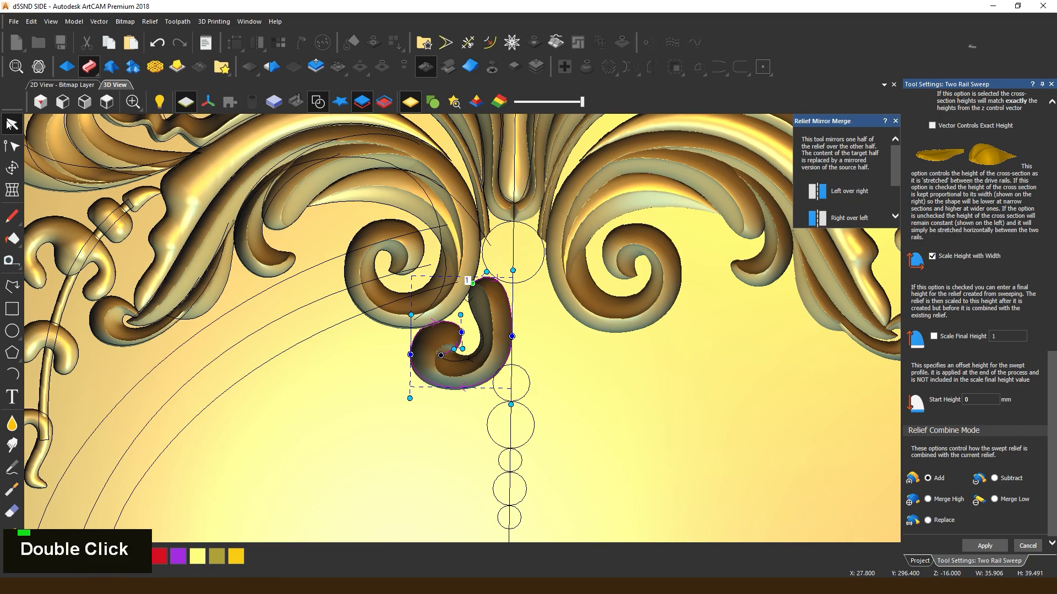
- Scale the small scroll's relief to a height of 15 mm, clear the vector selection and check Relief Layer 18
click(311, 66)
drag(973, 241, 879, 252)
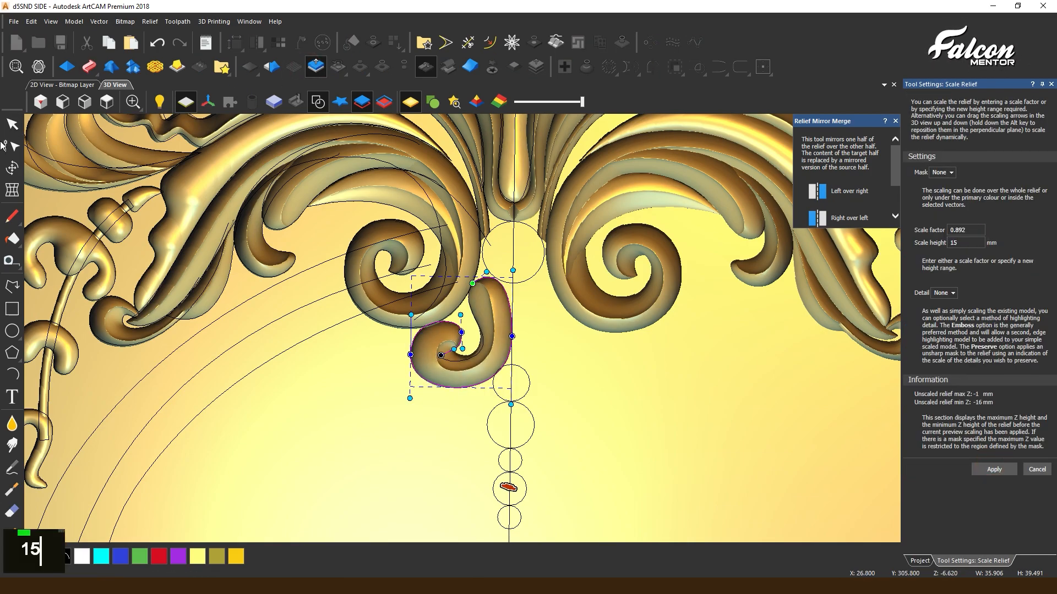
click(994, 469)
click(1037, 469)
double_click(403, 403)
double_click(1040, 140)
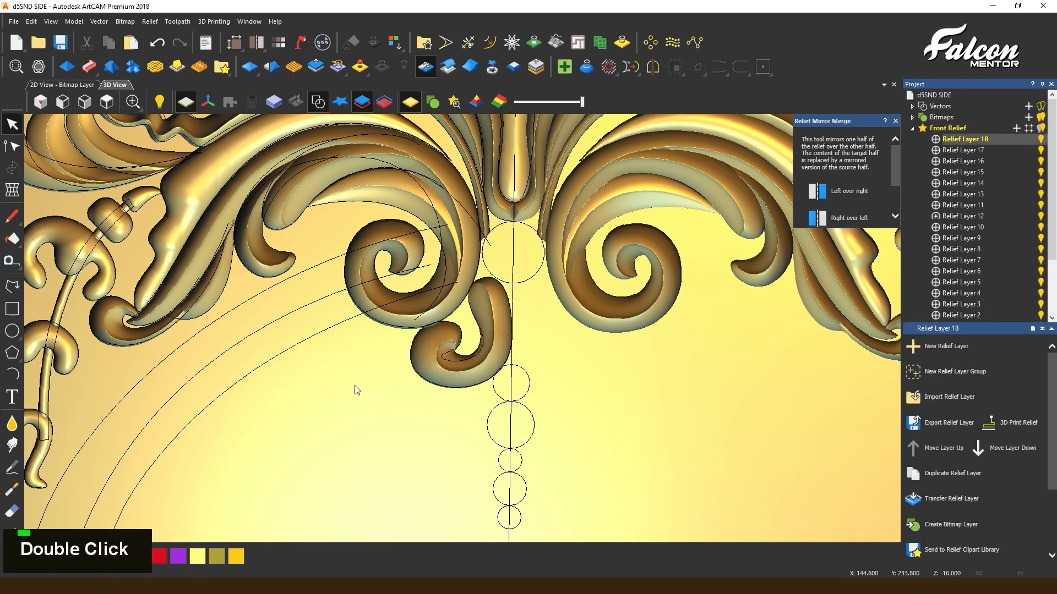
- Mirror the small scroll's relief left over right on Relief Layer 18 and check the result
scroll(365, 384, down, 3)
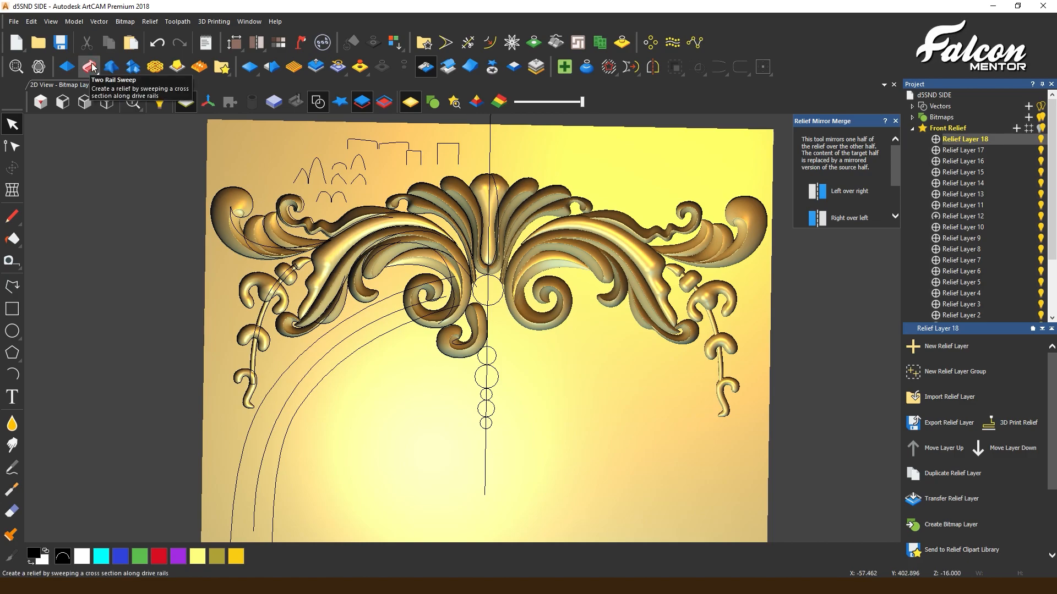
click(840, 192)
scroll(479, 266, up, 3)
middle_drag(485, 275, 473, 423)
click(107, 102)
scroll(462, 286, up, 3)
- Select the large circle and the row of bead circles on the centre line, and add a new relief layer
click(473, 253)
shift+click(468, 342)
shift+click(470, 366)
click(1017, 129)
double_click(936, 139)
- Set up the Shape Editor for the selected circles with a Round profile at an angle of 90
right_click(463, 343)
click(515, 132)
click(67, 68)
click(933, 170)
drag(1020, 292, 1020, 267)
middle_drag(496, 331, 468, 264)
click(318, 102)
middle_drag(452, 320, 474, 238)
scroll(528, 384, up, 5)
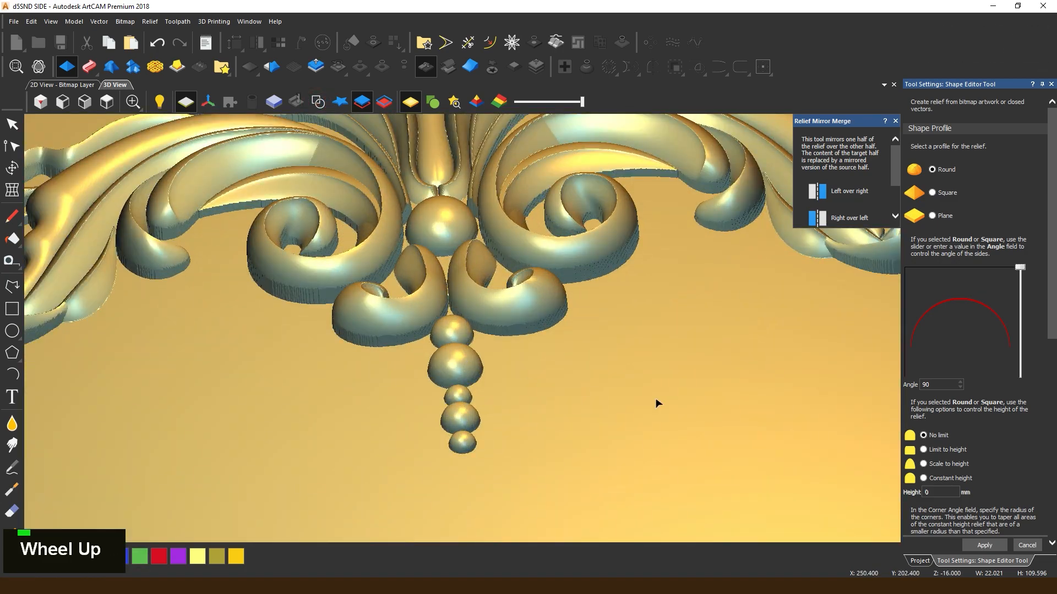
- Limit the beads' height to 15 mm and set their start height to 3 mm
double_click(940, 492)
text(15)
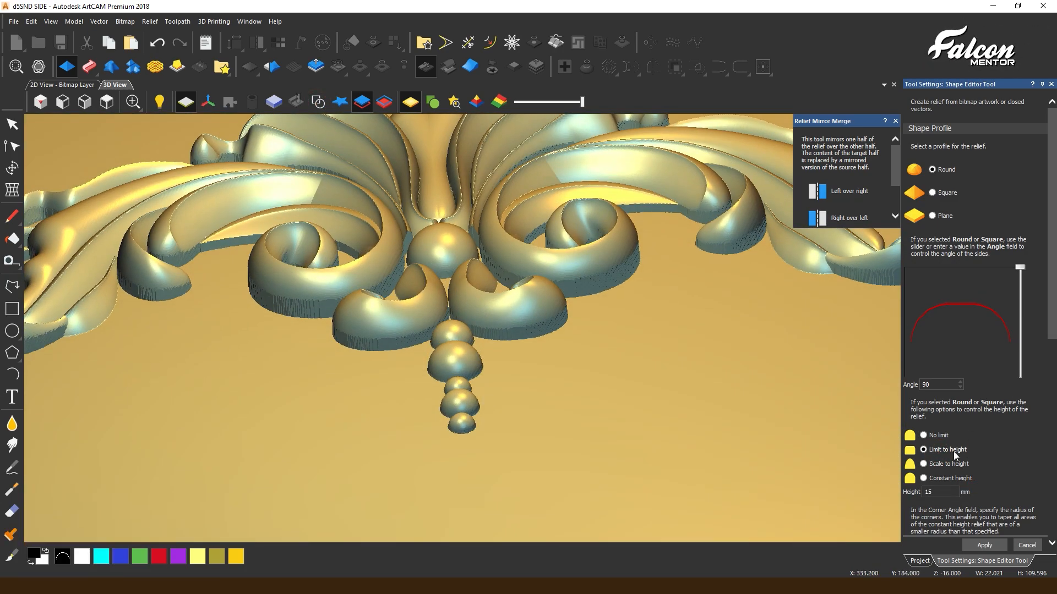
scroll(954, 451, down, 3)
double_click(954, 465)
text(3)
- Check the domed beads from several angles and apply the shape to Relief Layer 19
middle_drag(515, 364, 606, 328)
scroll(607, 333, down, 5)
middle_drag(465, 427, 455, 306)
click(317, 103)
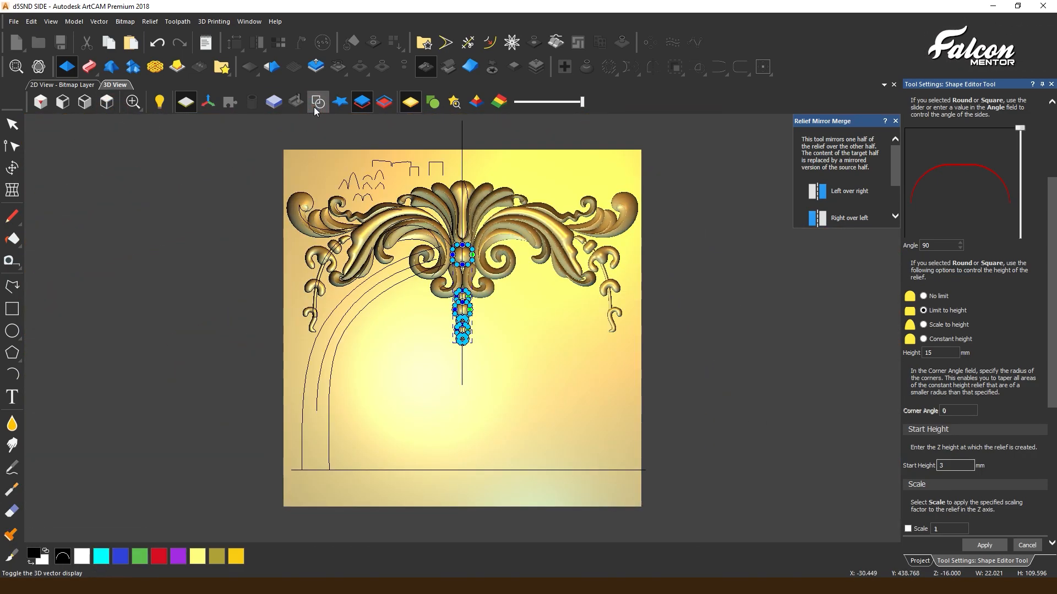
scroll(439, 312, down, 3)
scroll(1016, 513, down, 5)
click(989, 544)
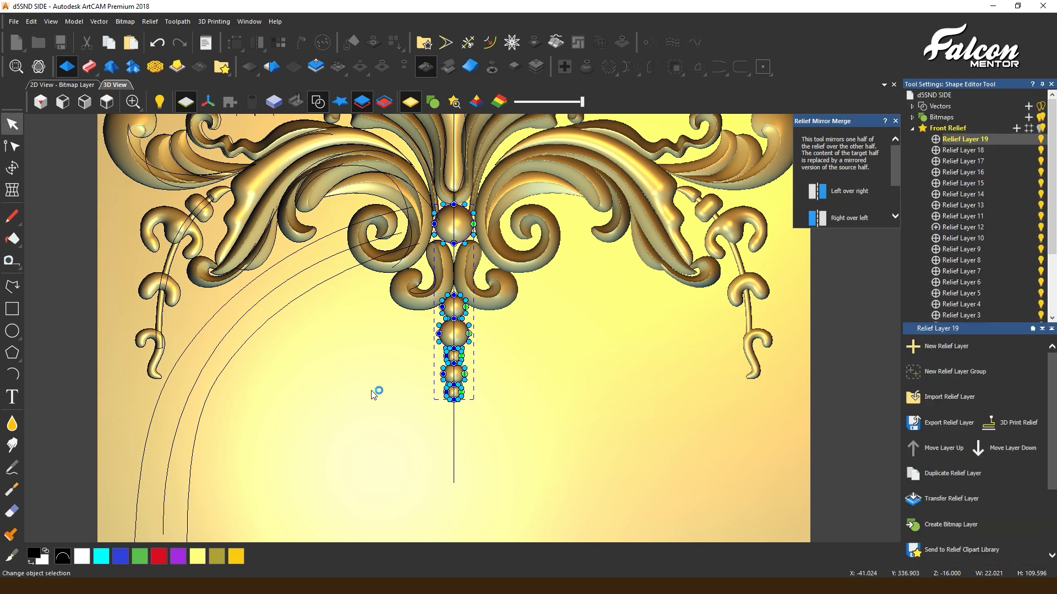
- Deselect the circles, hide the 3D vectors and make the bottom relief layer r8 visible
click(377, 394)
middle_drag(380, 394, 471, 414)
scroll(469, 404, down, 4)
click(319, 102)
scroll(1015, 312, down, 3)
click(1041, 271)
scroll(398, 257, up, 2)
- Erase the r8 relief inside both large scroll curls to the base plane with the Eraser at 28% strength
middle_click(358, 127)
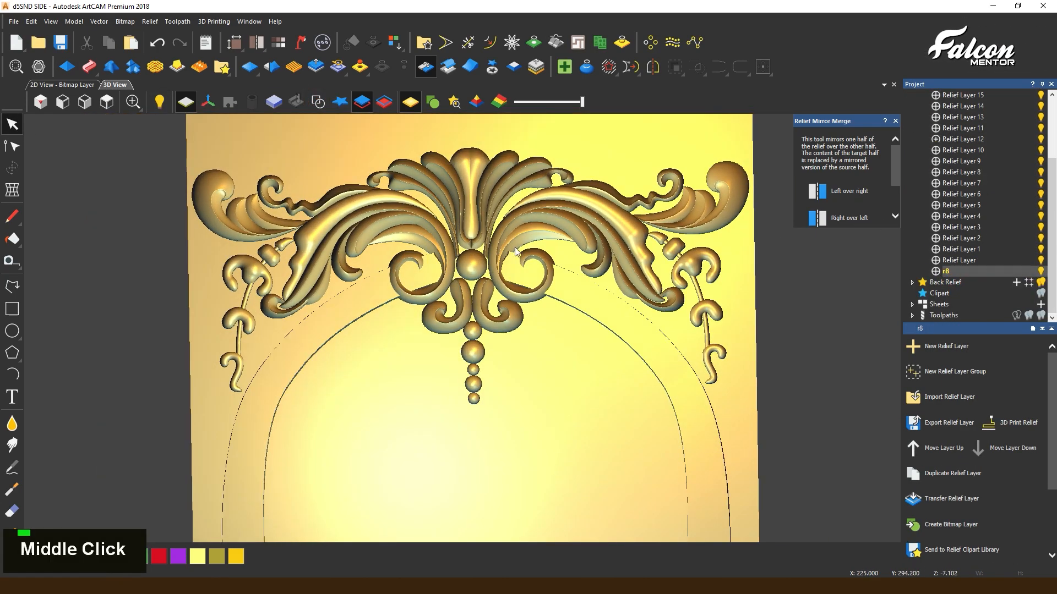
scroll(511, 266, up, 2)
scroll(486, 234, up, 2)
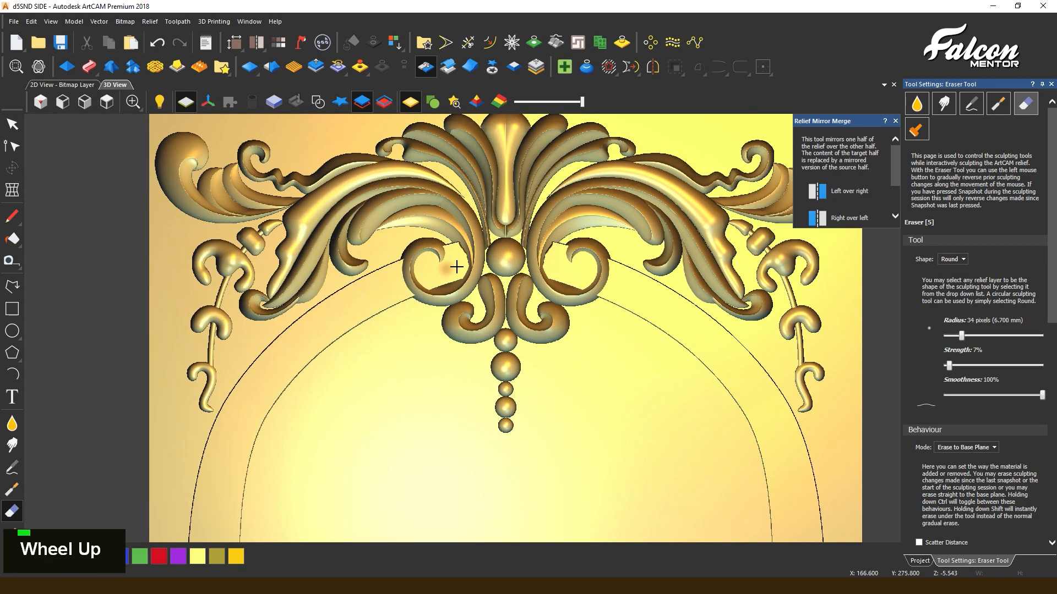
drag(949, 366, 969, 365)
mouse_move(479, 235)
mouse_down()
mouse_move(484, 288)
mouse_move(400, 263)
mouse_up()
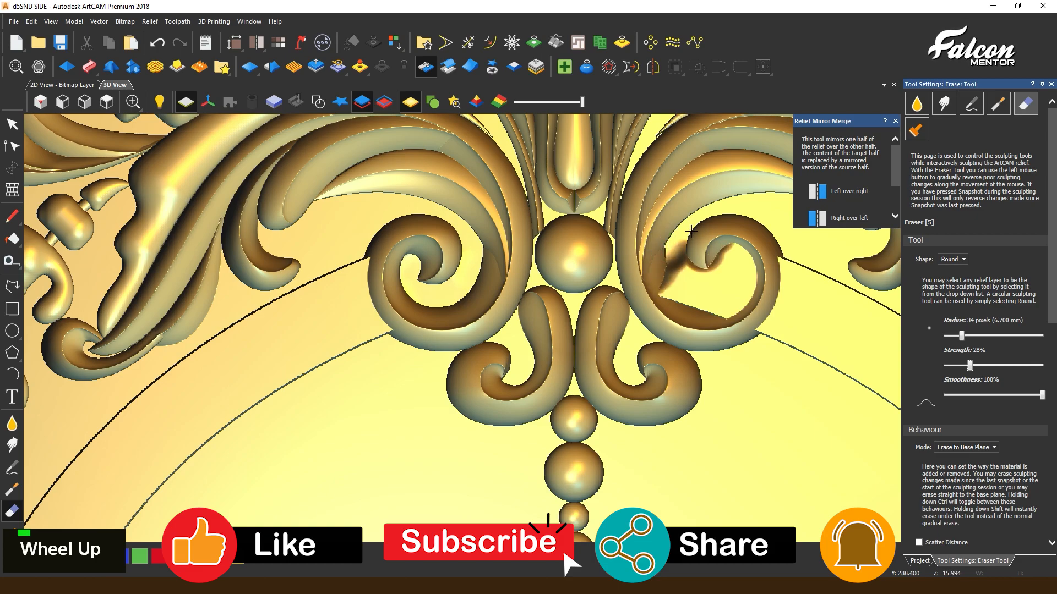
drag(708, 316, 686, 256)
scroll(684, 280, down, 3)
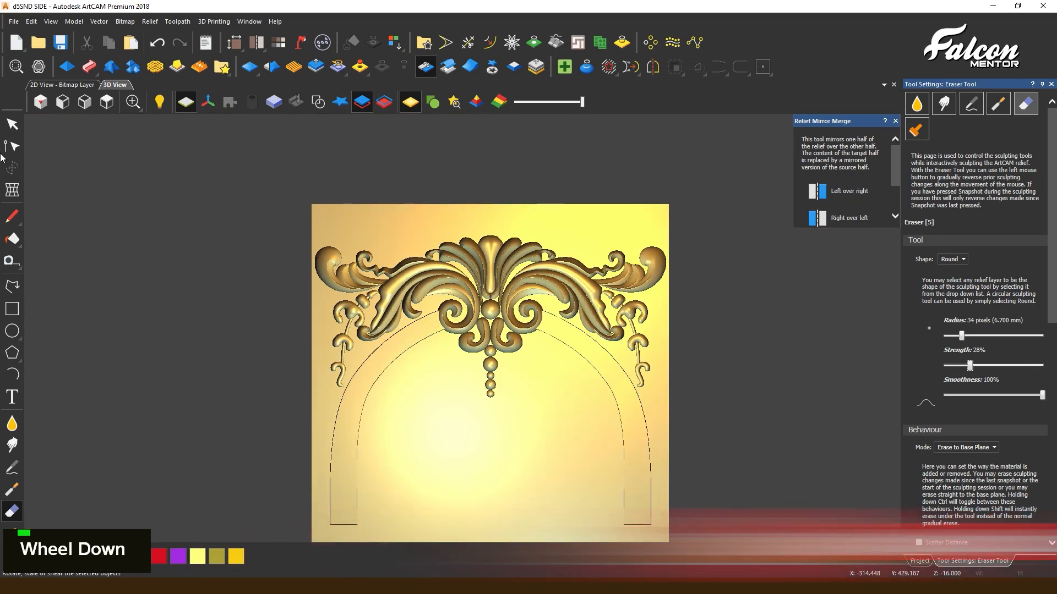